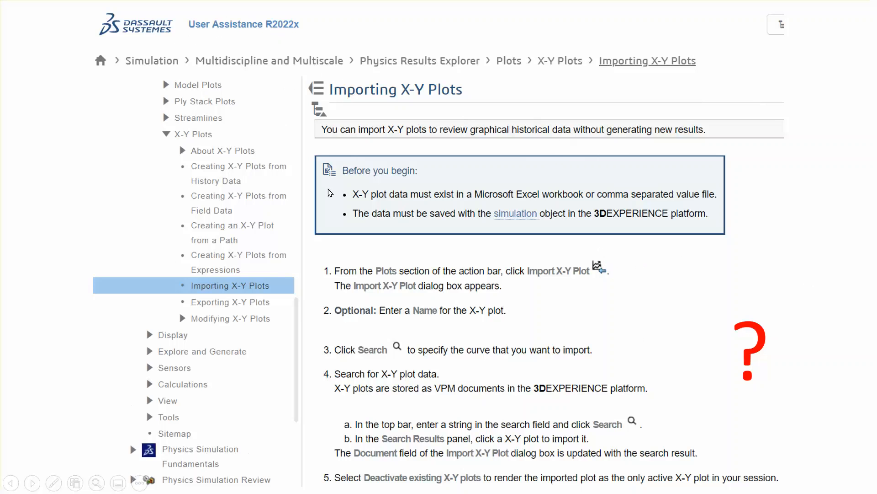
Step: End the slide show and review the axially loaded bar's problem statement and material data on slide 1
{"action": "left_click", "coordinate": [6, 188]}
{"action": "left_click", "coordinate": [7, 187]}
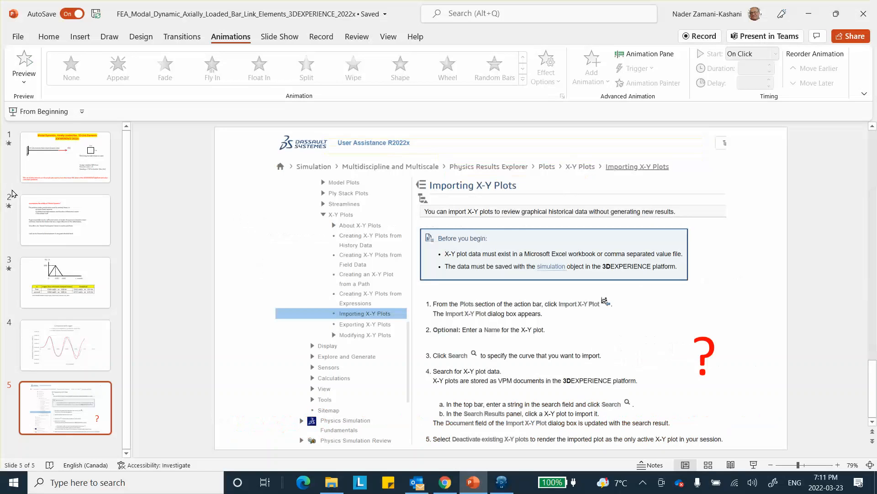
{"action": "left_click", "coordinate": [67, 177]}
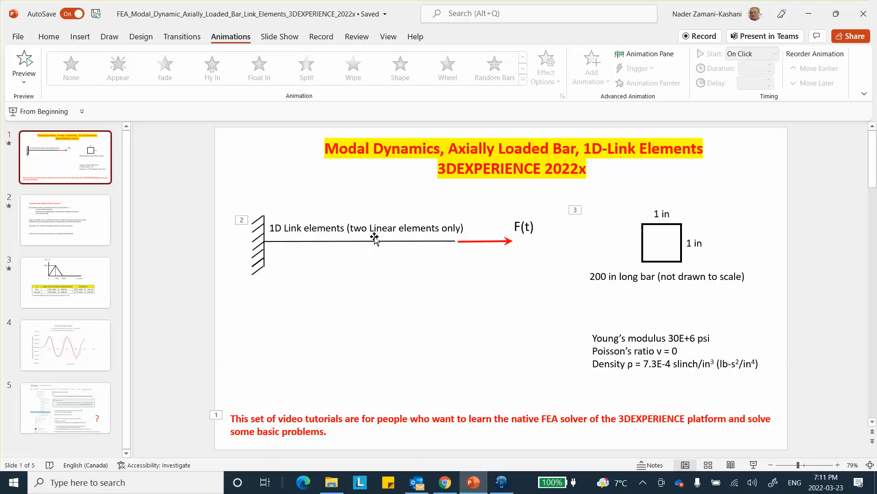
{"action": "left_click", "coordinate": [84, 327]}
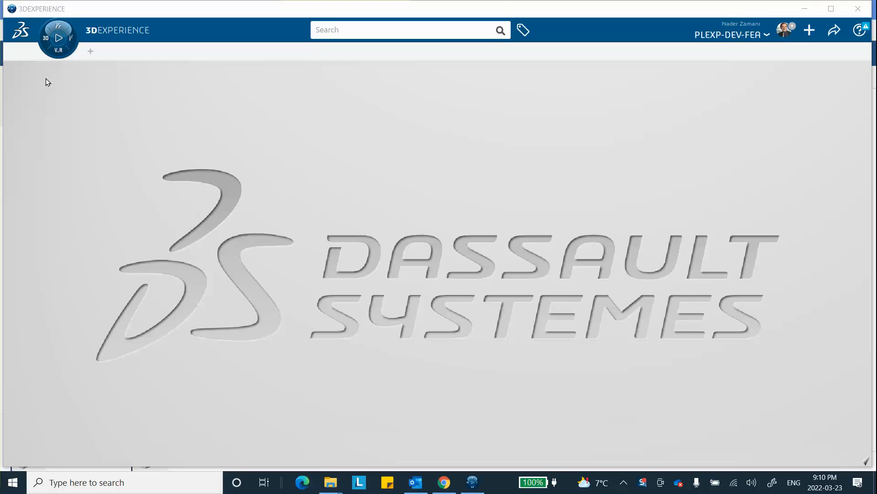
Step: Switch to 3DEXPERIENCE and create a new 3D Part in the Part Design app
{"action": "left_click", "coordinate": [49, 38]}
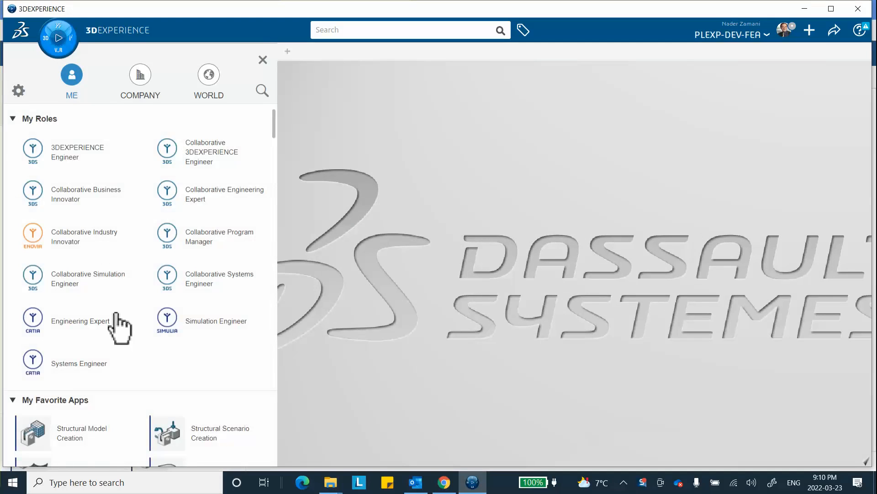
{"action": "scroll", "coordinate": [117, 315], "scroll_direction": "down", "scroll_amount": 4}
{"action": "left_click", "coordinate": [189, 330]}
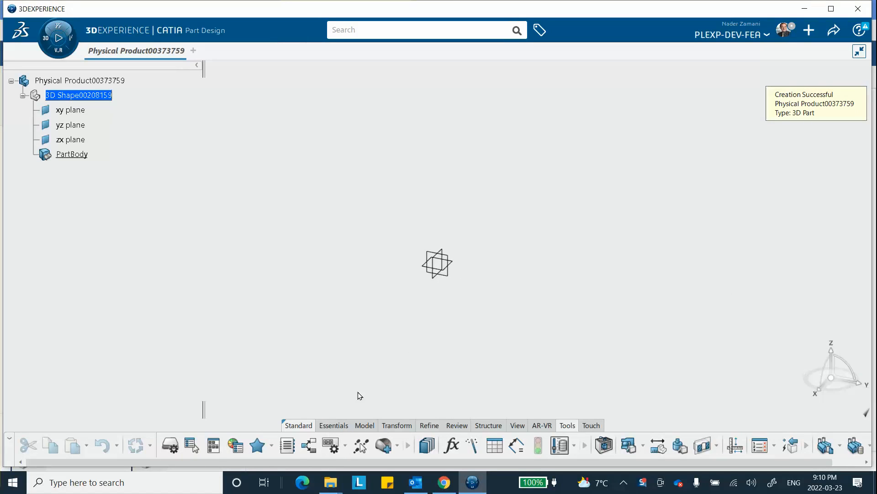
Step: Create two coordinate points, one at the origin and the other at Y = 200 in
{"action": "left_click", "coordinate": [339, 426]}
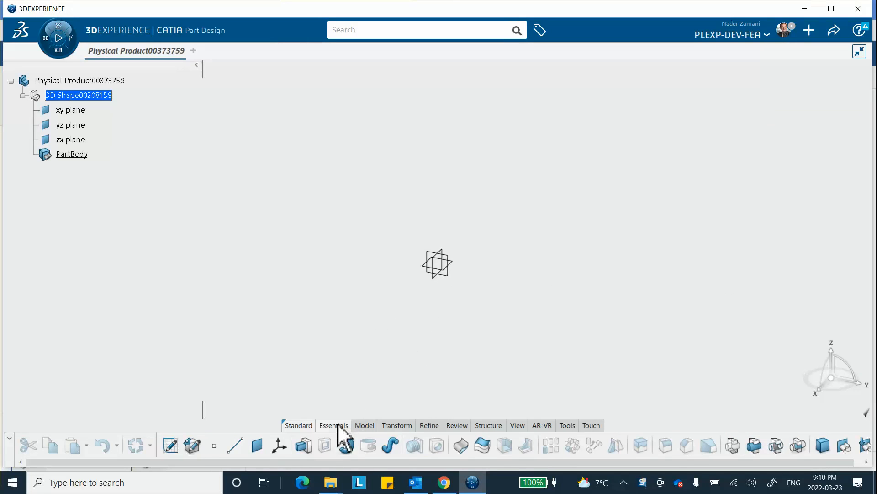
{"action": "left_click", "coordinate": [214, 446]}
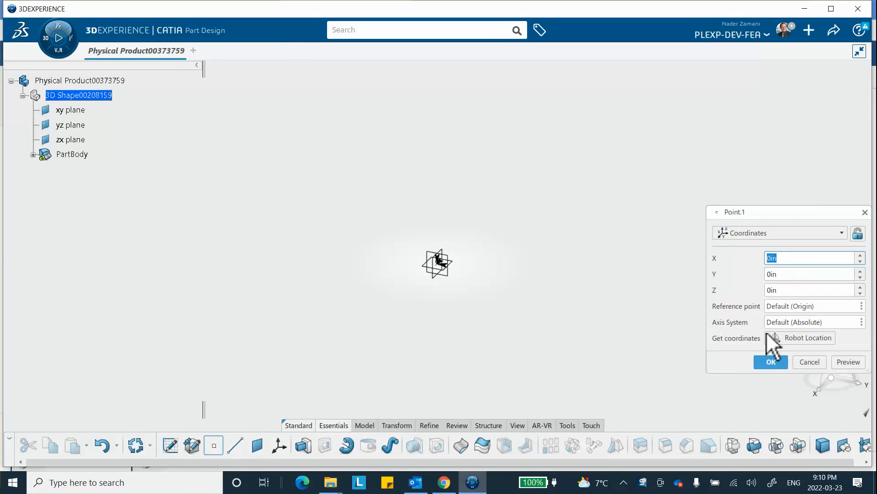
{"action": "left_click", "coordinate": [771, 361]}
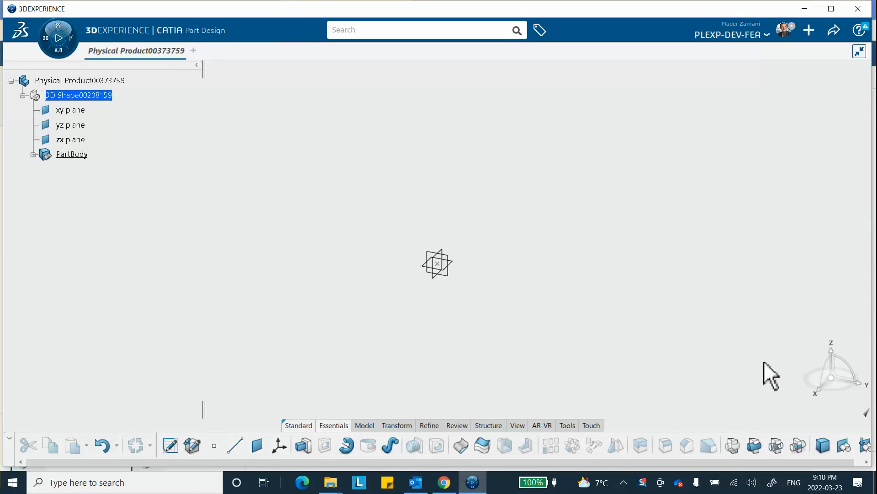
{"action": "left_click", "coordinate": [214, 446]}
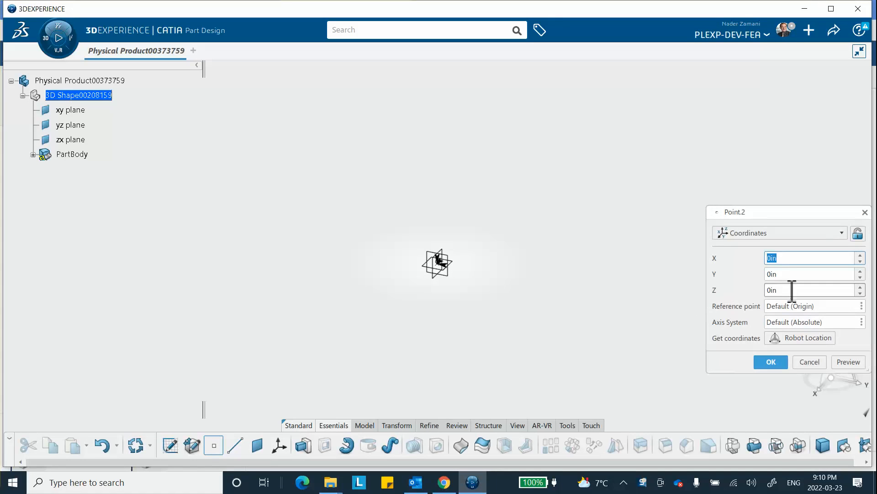
{"action": "left_click", "coordinate": [789, 273]}
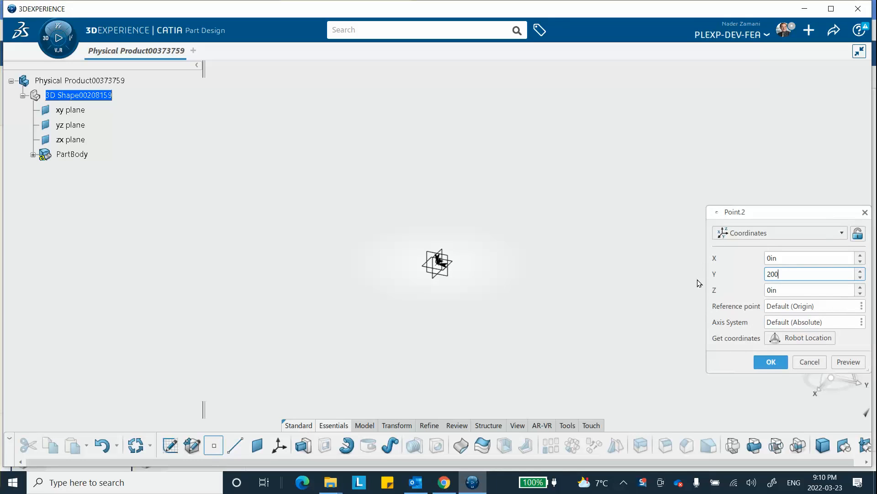
{"action": "left_click", "coordinate": [771, 362]}
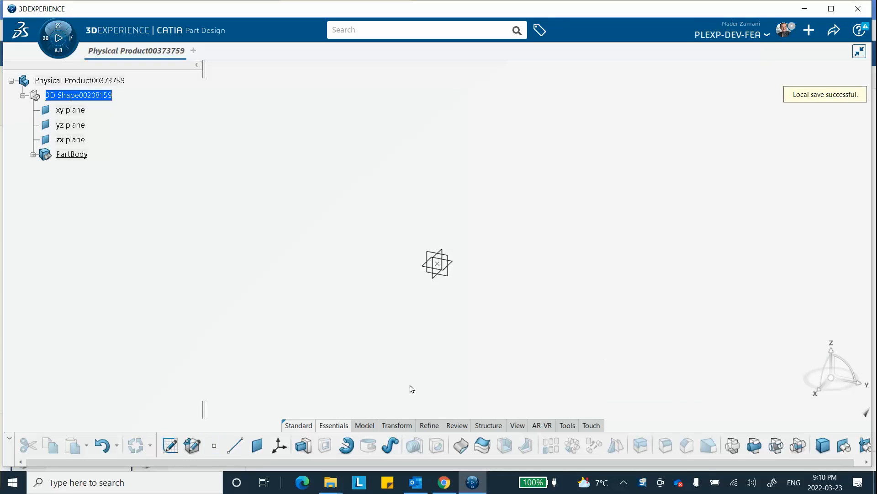
Step: Create a Point-Point line from the origin point to the point at Y = 200 in
{"action": "left_click", "coordinate": [235, 444]}
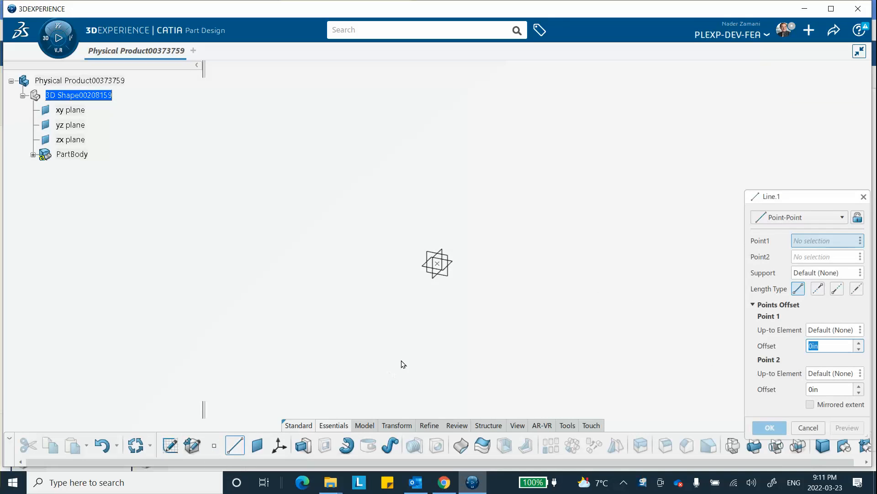
{"action": "middle_click_drag", "start_coordinate": [476, 270], "coordinate": [421, 214]}
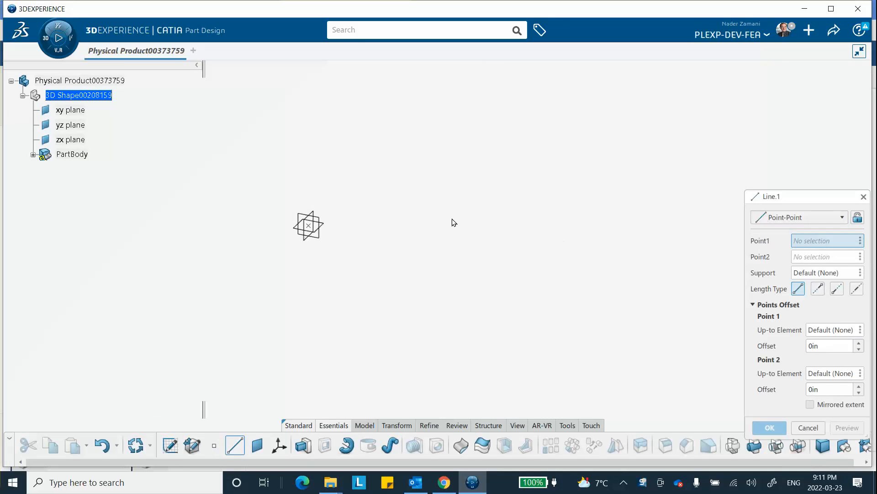
{"action": "left_click", "coordinate": [33, 155]}
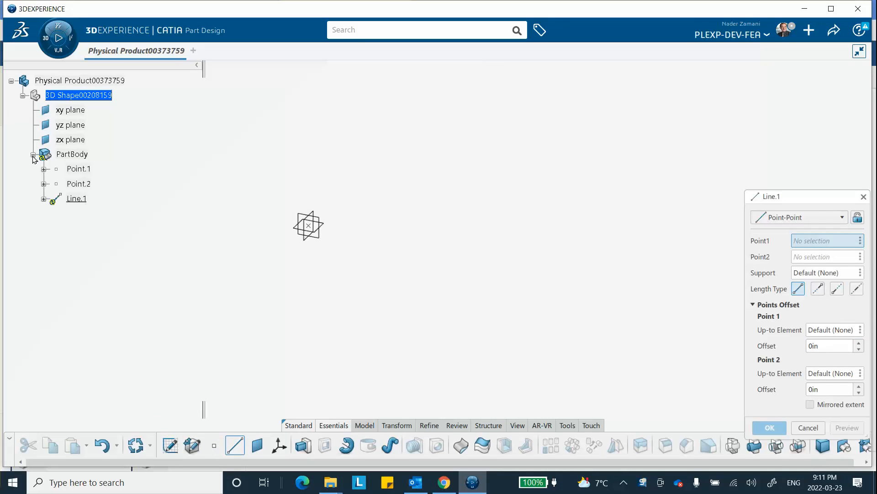
{"action": "left_click", "coordinate": [80, 168]}
{"action": "left_click", "coordinate": [82, 183]}
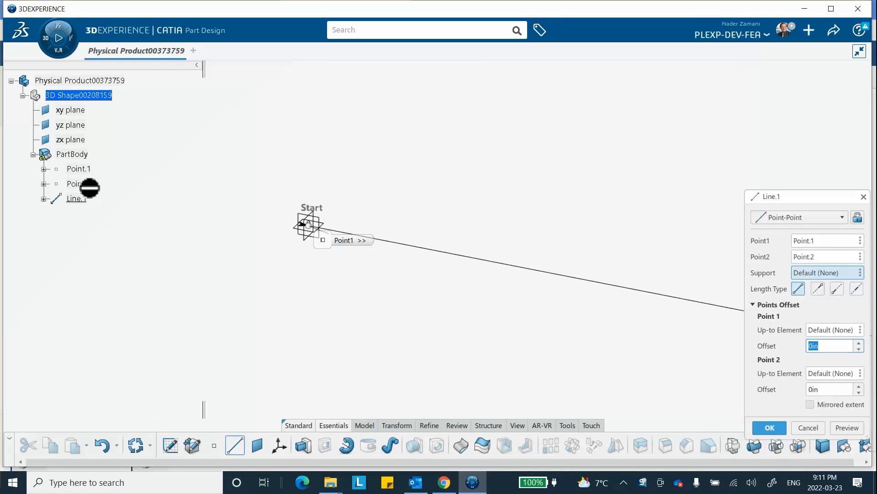
{"action": "left_click", "coordinate": [763, 426]}
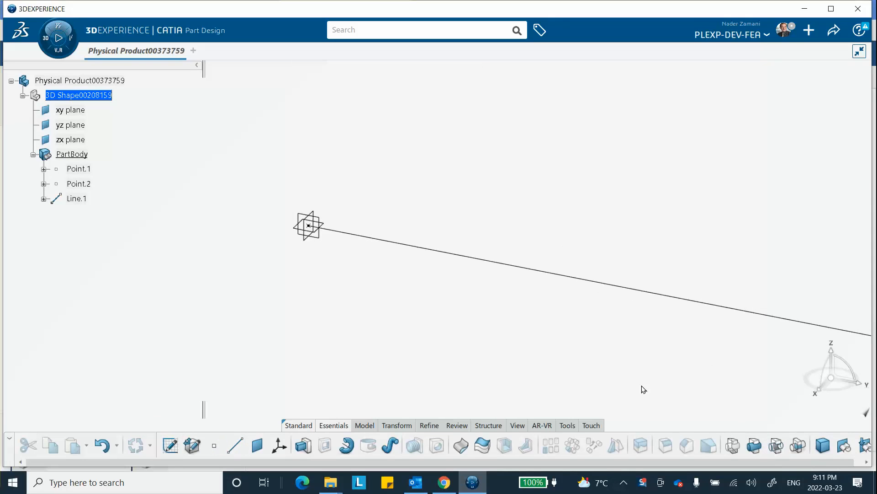
Step: Fit the whole line in view and hide its two end points, Point.1 and Point.2
{"action": "left_click", "coordinate": [517, 425]}
{"action": "left_click", "coordinate": [352, 454]}
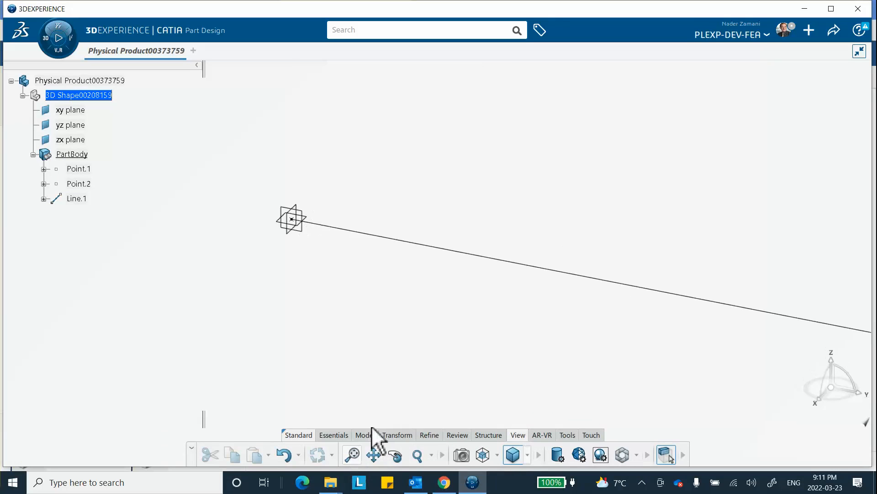
{"action": "middle_click_drag", "start_coordinate": [430, 344], "coordinate": [445, 320]}
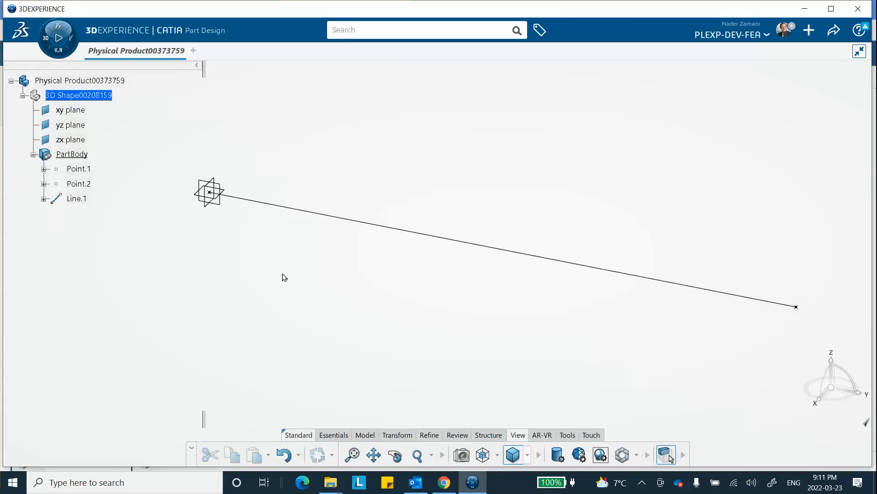
{"action": "right_click", "coordinate": [80, 168]}
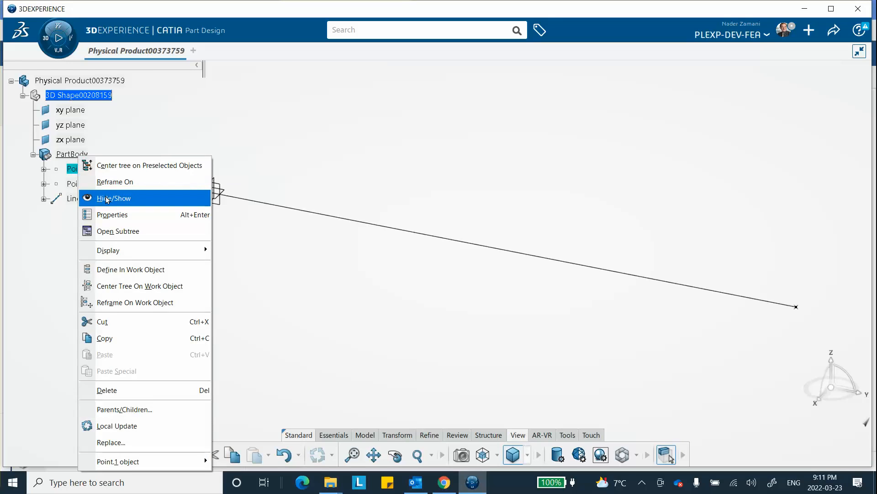
{"action": "left_click", "coordinate": [107, 200]}
{"action": "right_click", "coordinate": [85, 183]}
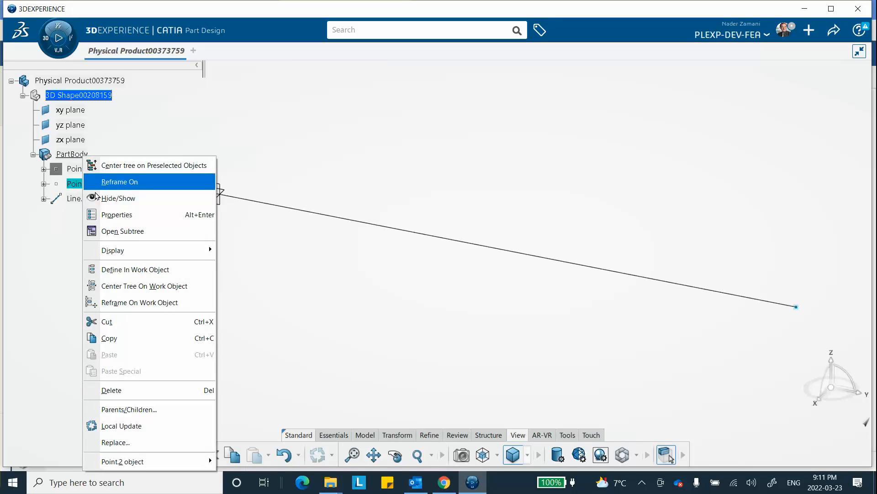
{"action": "left_click", "coordinate": [112, 200]}
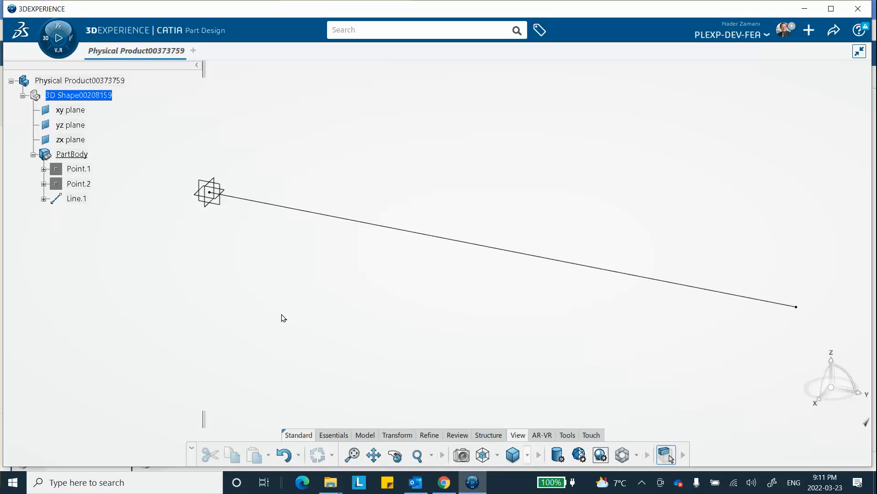
Step: Create a core material titled modal-dynamics-video that includes a simulation domain
{"action": "left_click", "coordinate": [567, 436]}
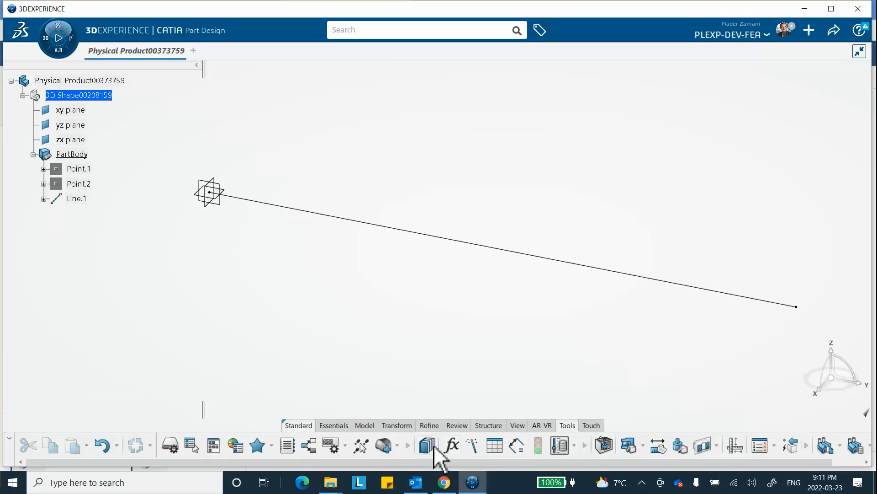
{"action": "left_click", "coordinate": [385, 446]}
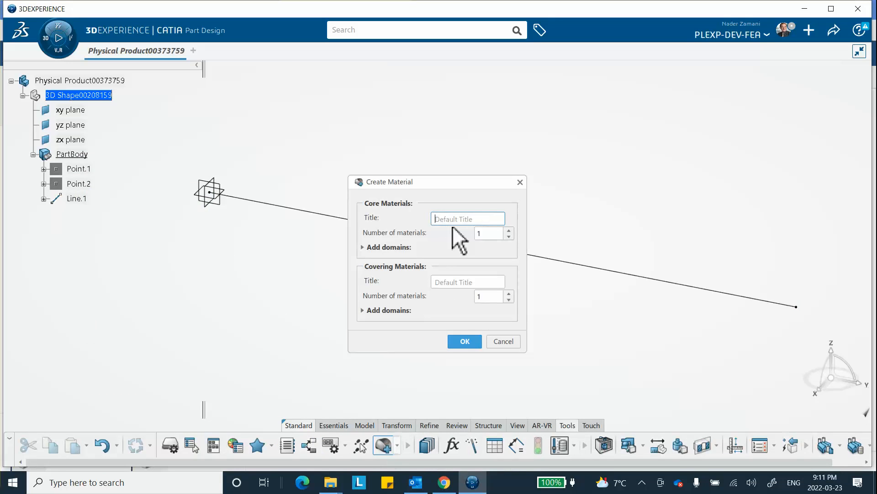
{"action": "type", "text": "mo"}
{"action": "type", "text": "o"}
{"action": "left_click", "coordinate": [465, 342]}
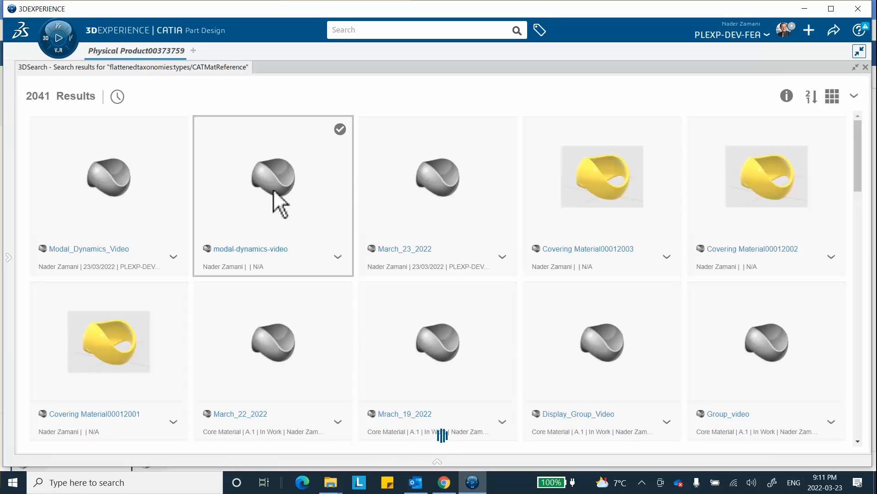
Step: Apply the modal-dynamics-video core material to the physical product and close the material search results
{"action": "right_click", "coordinate": [273, 191]}
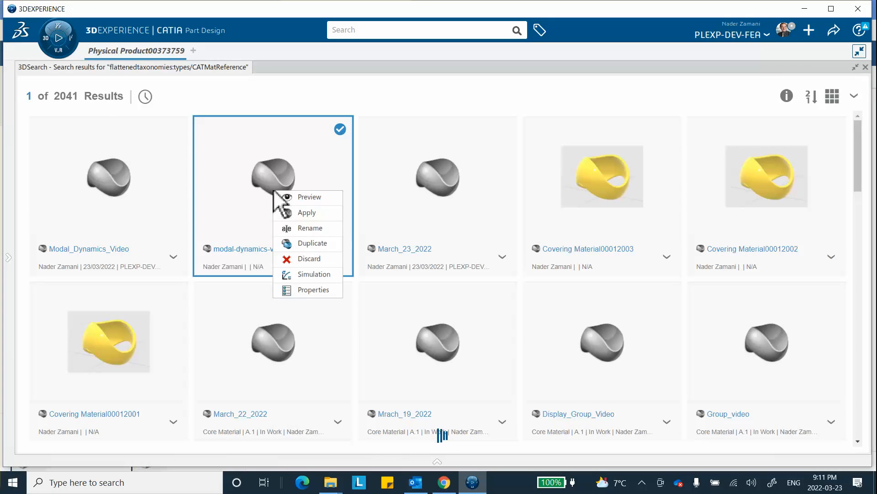
{"action": "left_click", "coordinate": [301, 214]}
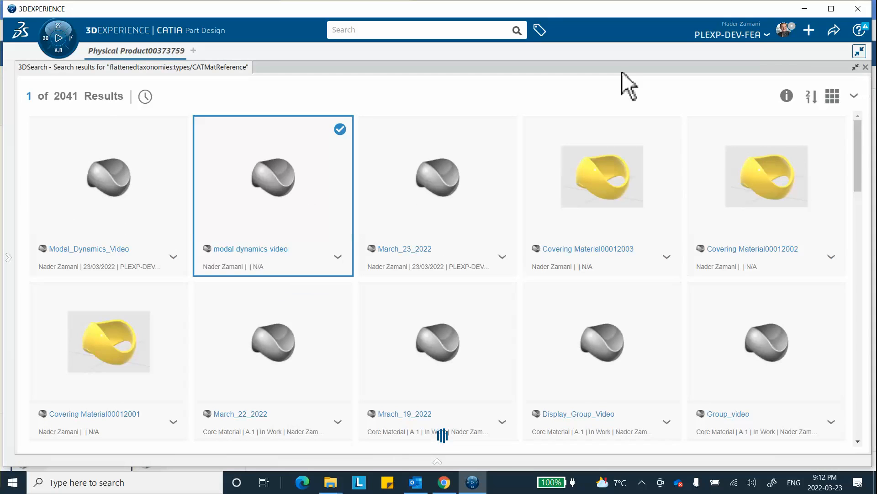
{"action": "left_click", "coordinate": [865, 67]}
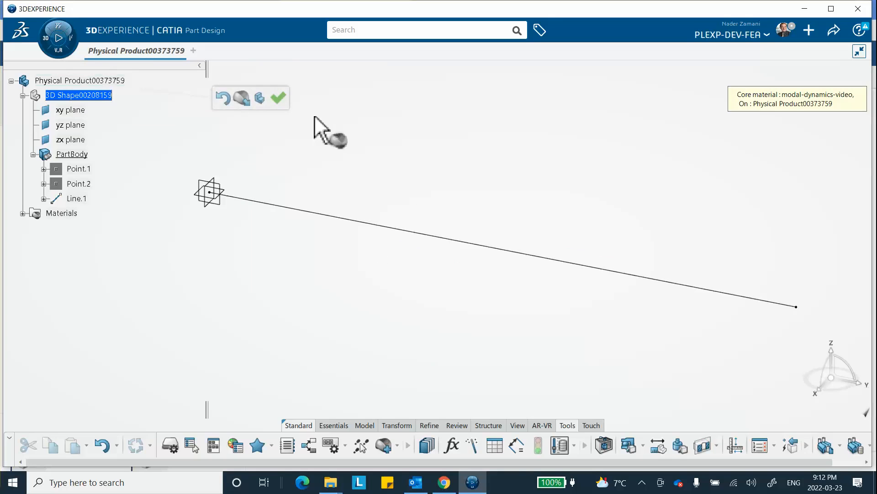
{"action": "left_click", "coordinate": [278, 98]}
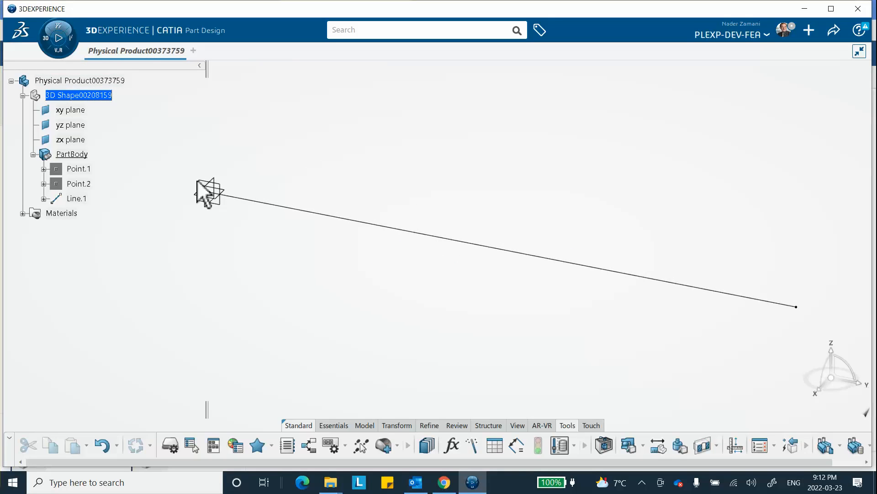
Step: Open the applied material's simulation domain definition and enable Density under the general Structures options
{"action": "left_click", "coordinate": [22, 214]}
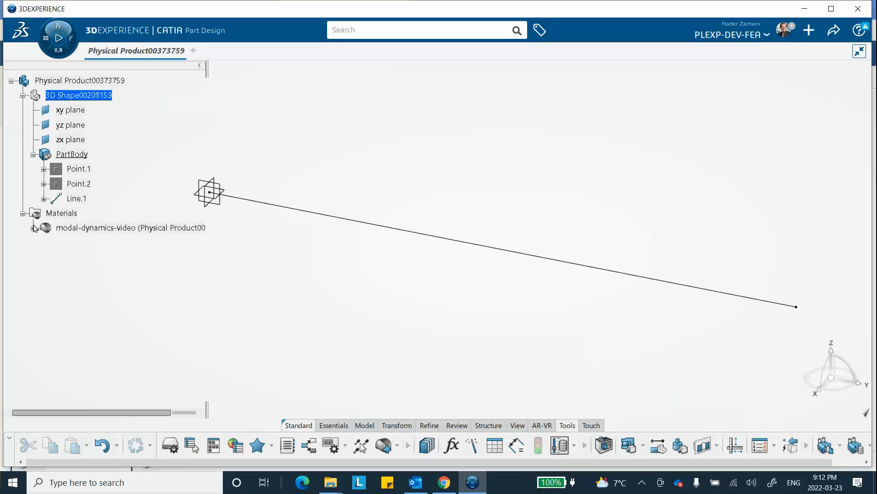
{"action": "left_click", "coordinate": [33, 228]}
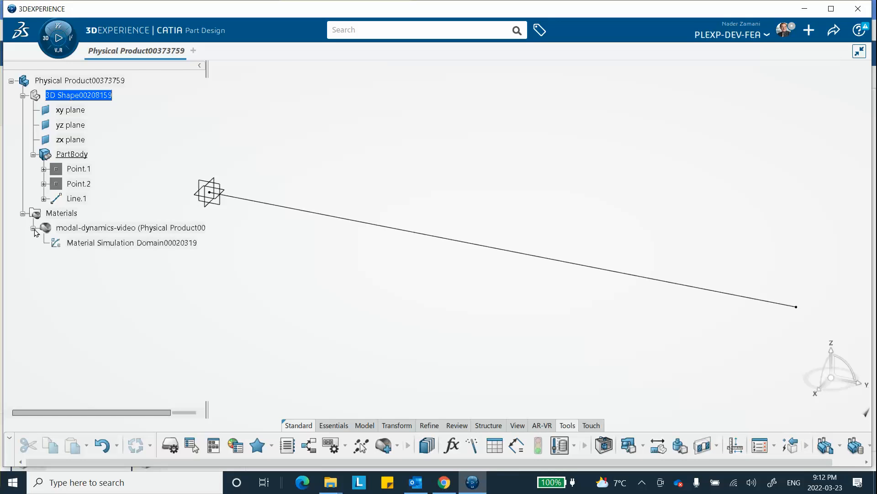
{"action": "left_click", "coordinate": [111, 247]}
{"action": "double_click", "coordinate": [111, 247]}
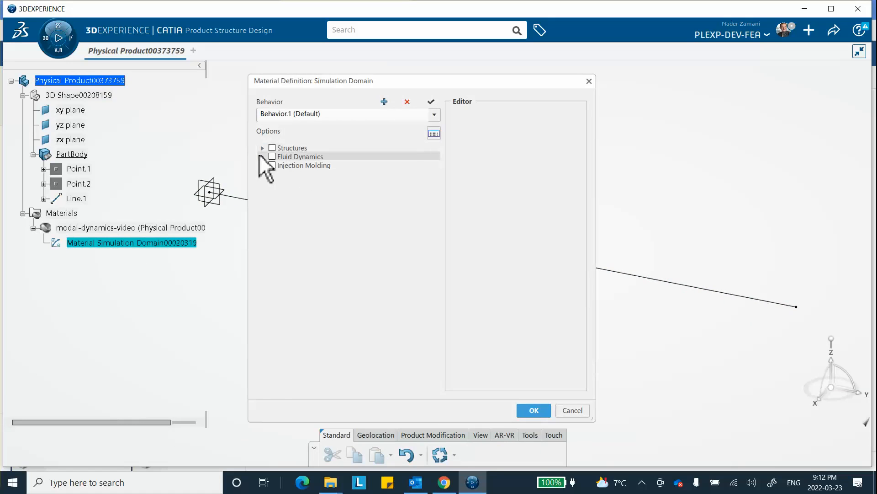
{"action": "left_click", "coordinate": [262, 147]}
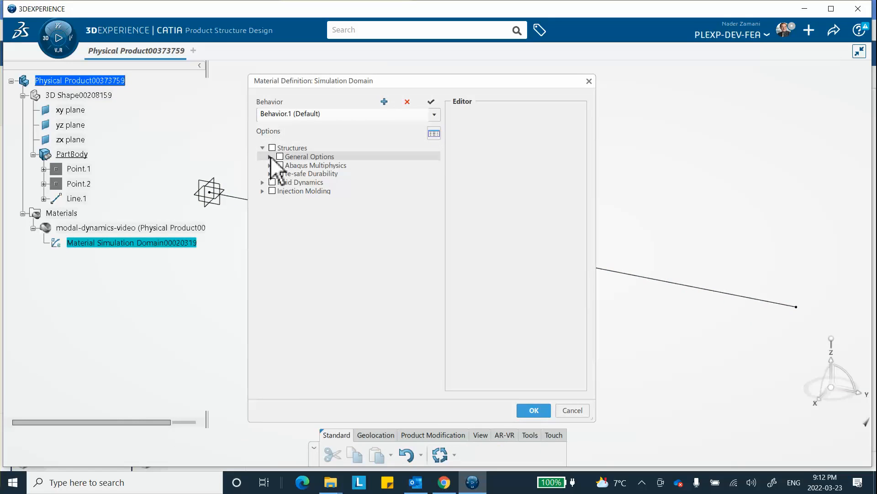
{"action": "left_click", "coordinate": [269, 156]}
{"action": "left_click", "coordinate": [287, 165]}
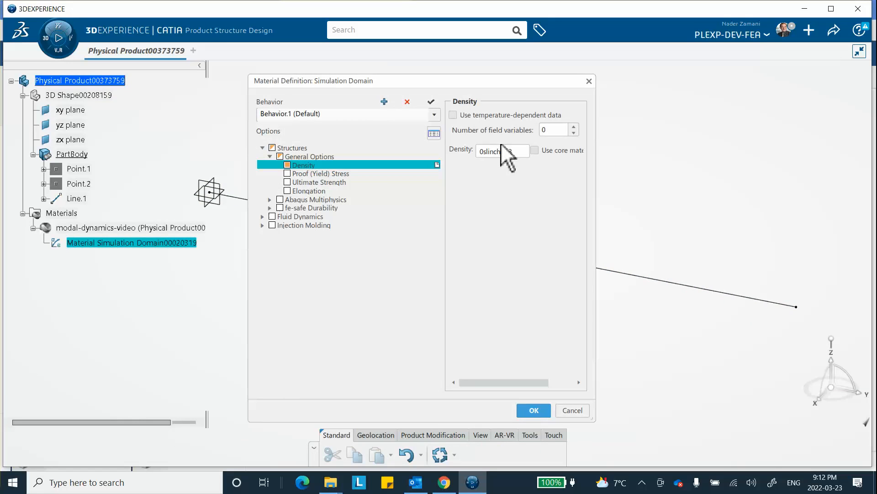
Step: Set the material density to 0.00073 slinch_in3
{"action": "double_click", "coordinate": [482, 152]}
{"action": "left_click", "coordinate": [483, 152]}
{"action": "type", "text": "."}
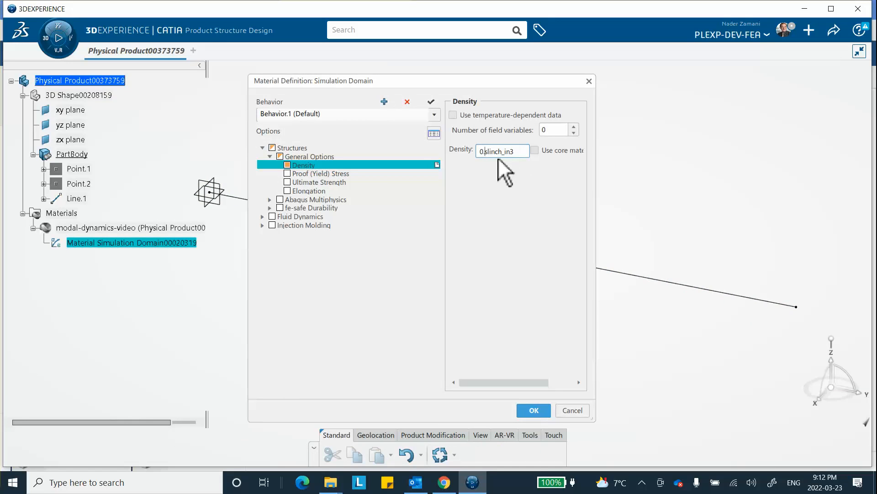
{"action": "type", "text": "00073"}
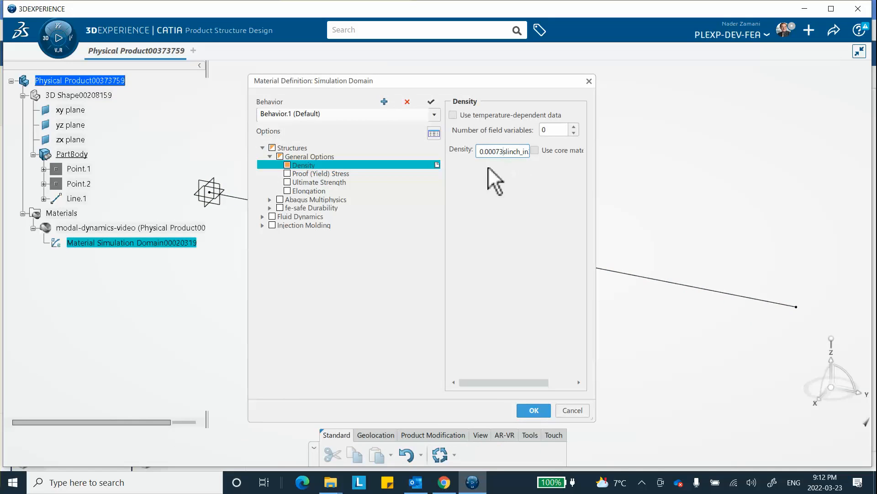
Step: Add isotropic Elastic behavior under Mechanical Elasticity with a Young's modulus of 30000000 psi and accept the material definition
{"action": "key", "text": "Tab"}
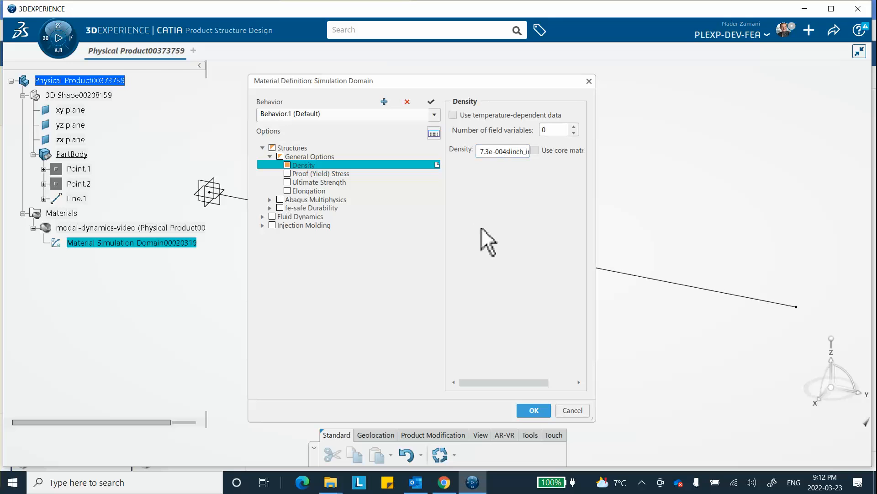
{"action": "left_click", "coordinate": [269, 199]}
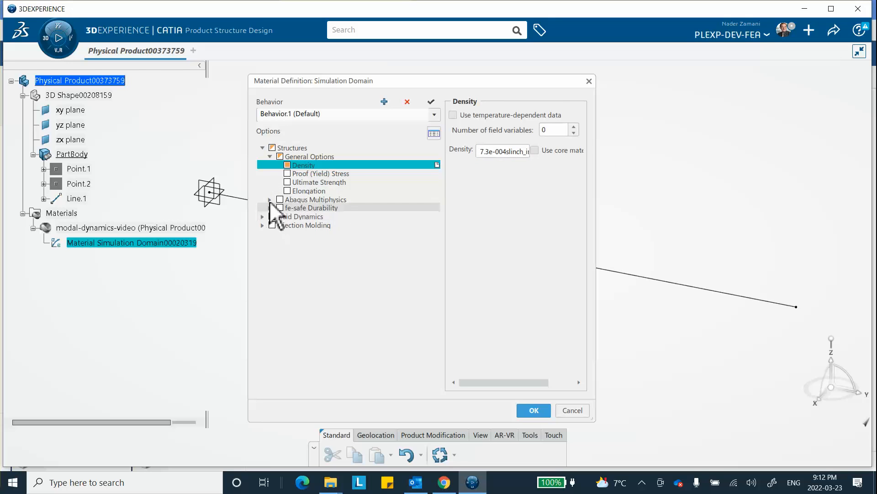
{"action": "left_click", "coordinate": [278, 207]}
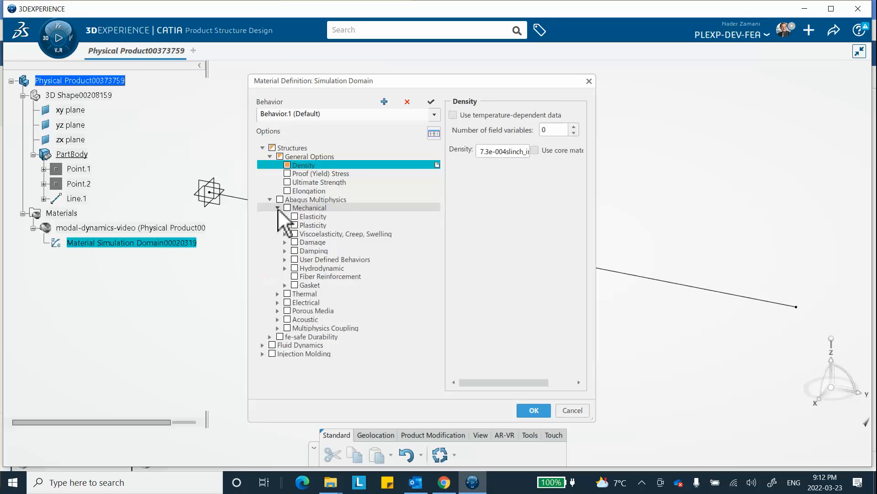
{"action": "left_click", "coordinate": [285, 216]}
{"action": "left_click", "coordinate": [302, 225]}
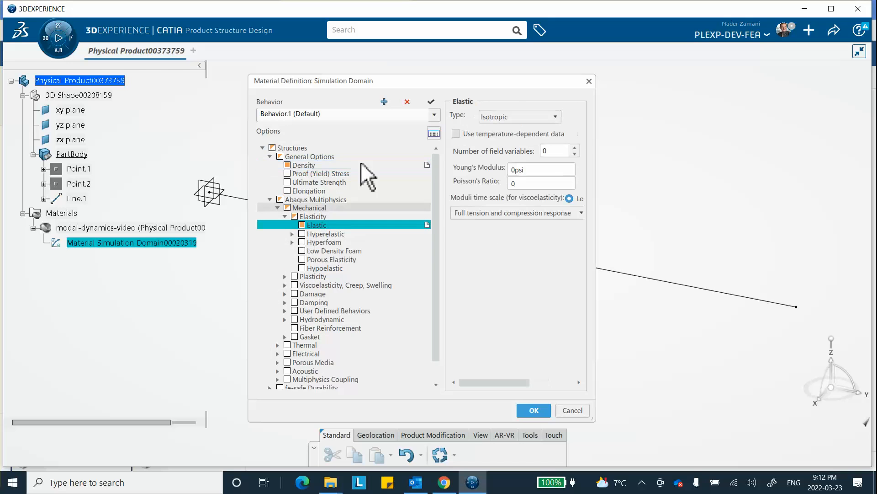
{"action": "double_click", "coordinate": [528, 171]}
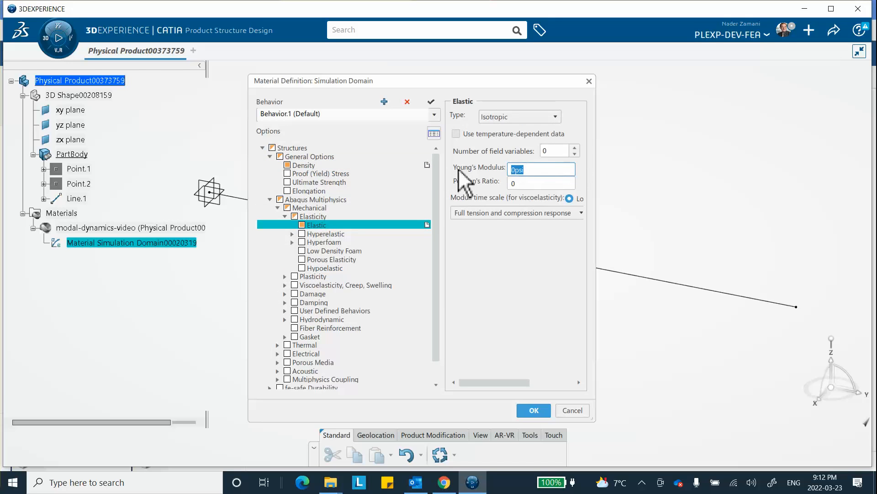
{"action": "type", "text": "30000000"}
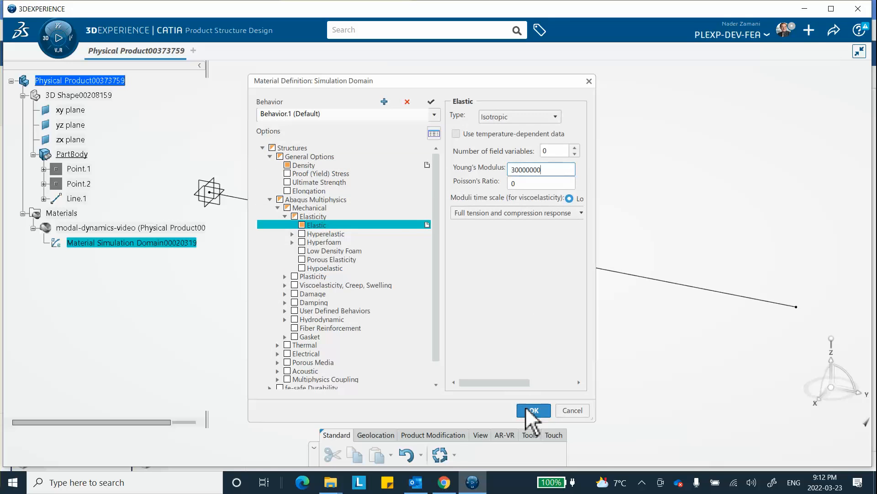
{"action": "left_click", "coordinate": [531, 410]}
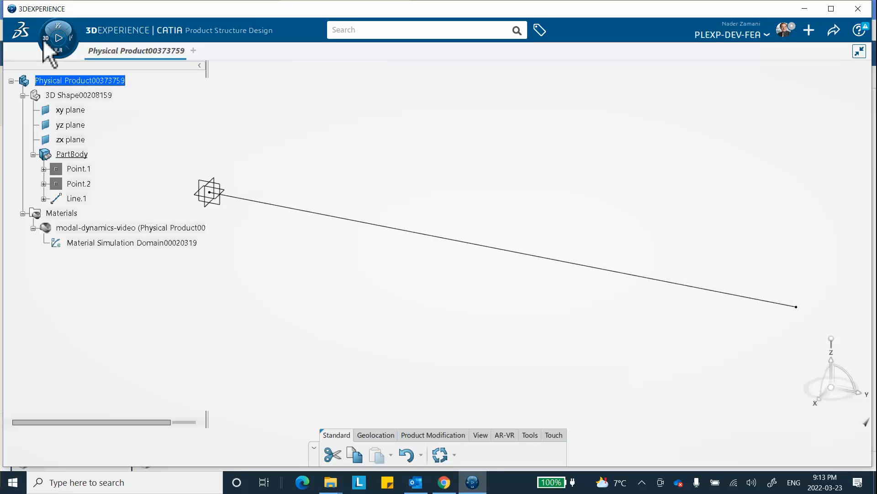
Step: Switch to the Structural Model Creation app and create an empty finite element model for the product
{"action": "left_click", "coordinate": [55, 36]}
{"action": "scroll", "coordinate": [121, 311], "scroll_direction": "down", "scroll_amount": 2}
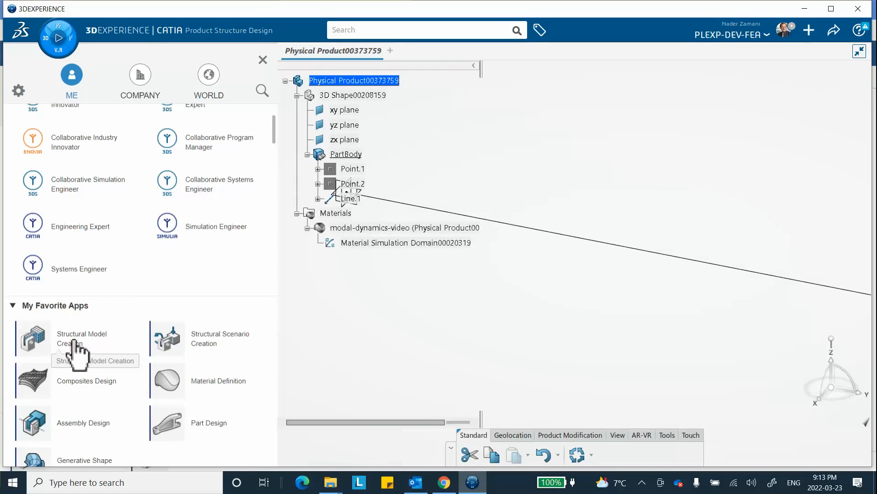
{"action": "left_click", "coordinate": [92, 342]}
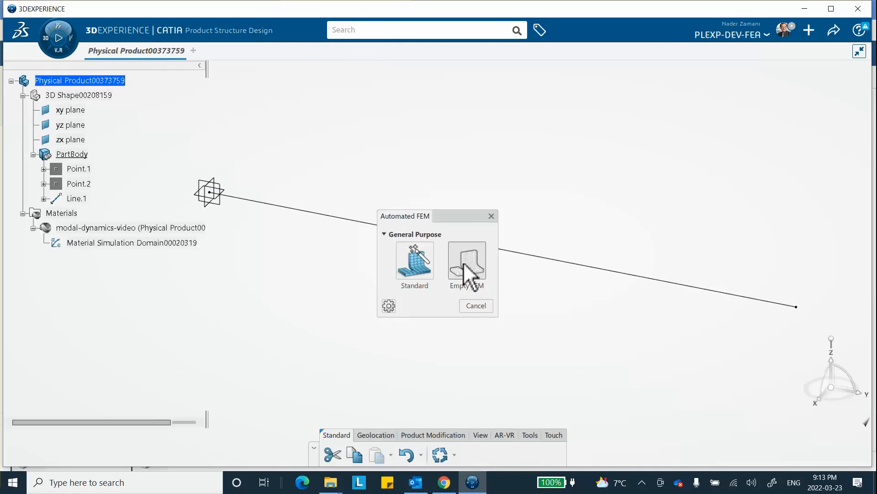
{"action": "left_click", "coordinate": [472, 271]}
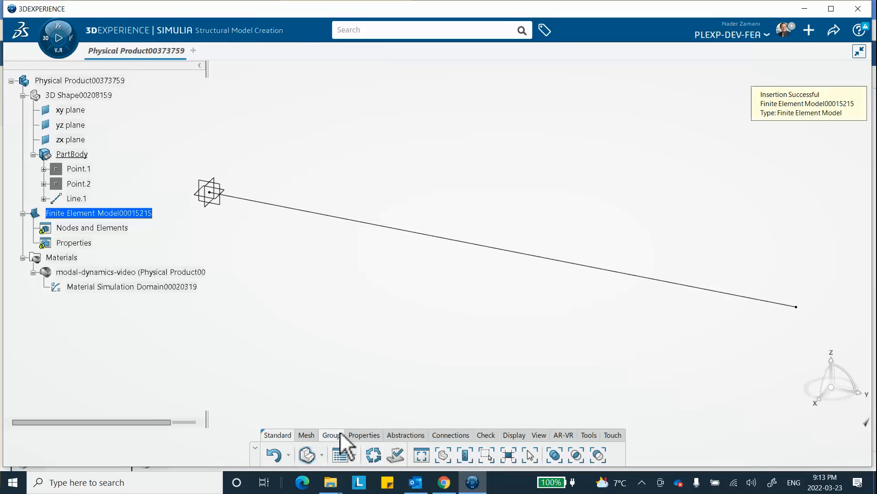
Step: Create a beam mesh on the bar's line with linear elements and a 100 in mesh size
{"action": "left_click", "coordinate": [306, 435]}
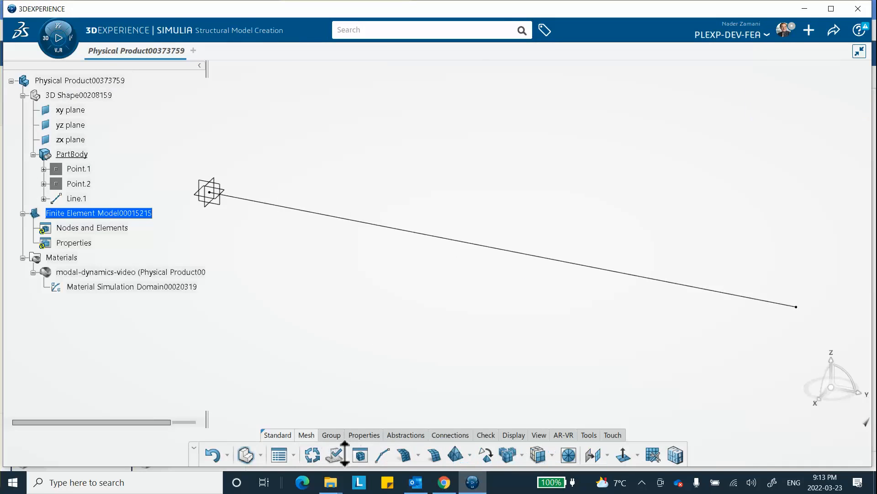
{"action": "left_click", "coordinate": [382, 455]}
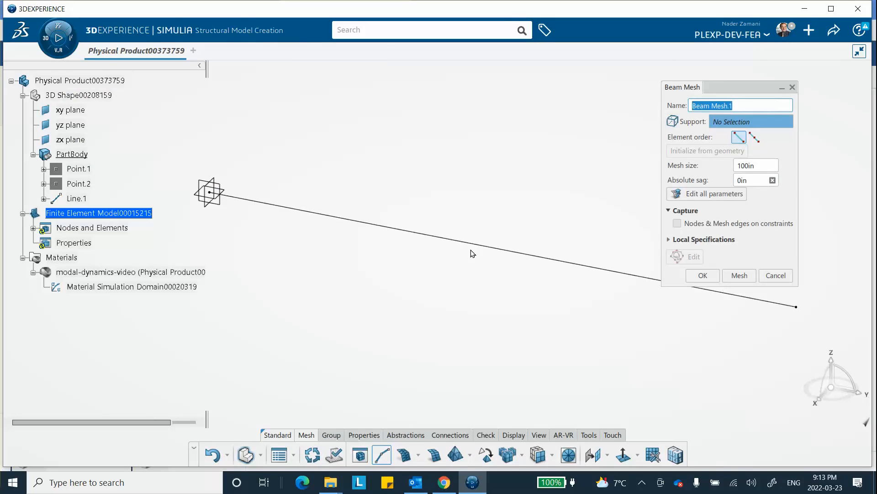
{"action": "left_click", "coordinate": [485, 251]}
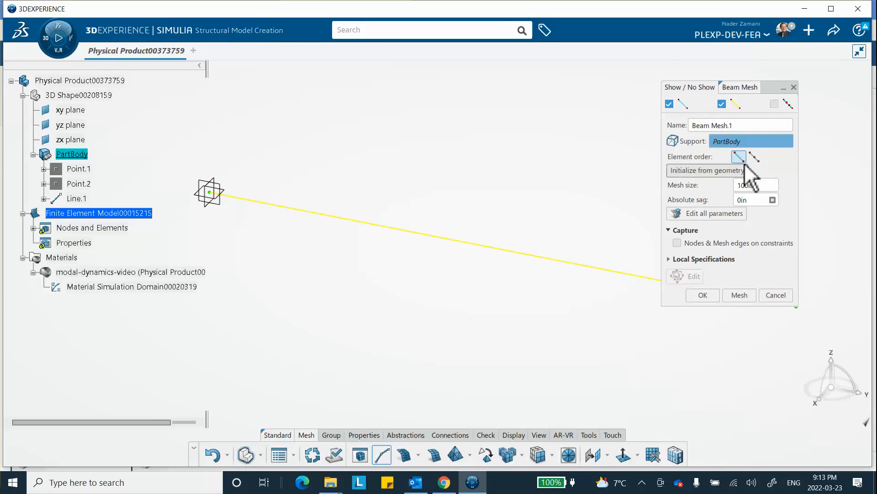
{"action": "left_click", "coordinate": [707, 295]}
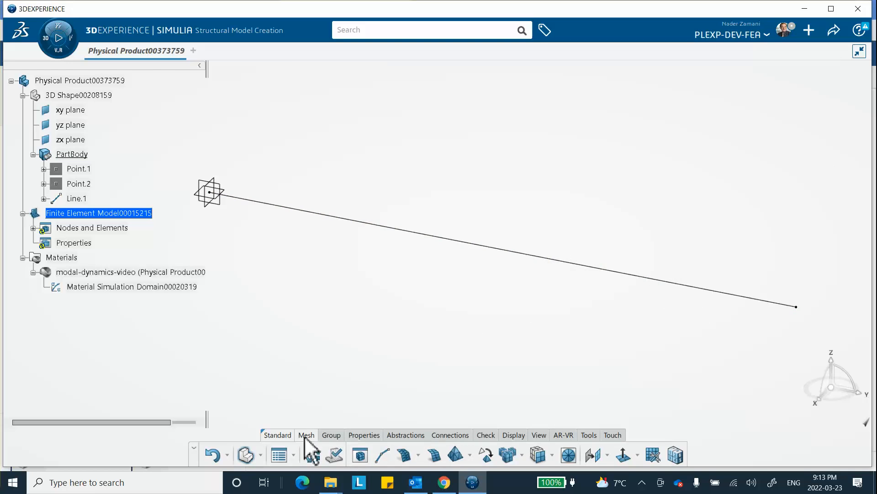
Step: Assign a 1D Link Section to Line.1 with a 1 in2 area and the modal-dynamics-video material
{"action": "left_click", "coordinate": [364, 434]}
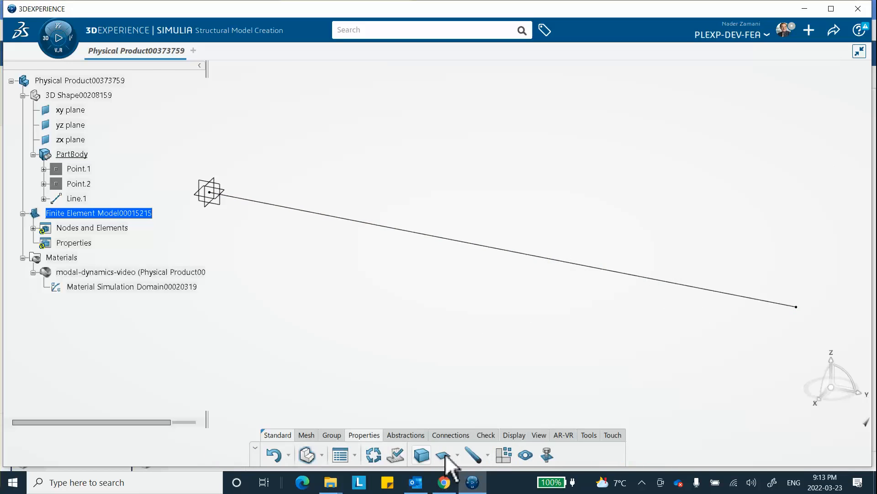
{"action": "left_click", "coordinate": [488, 455]}
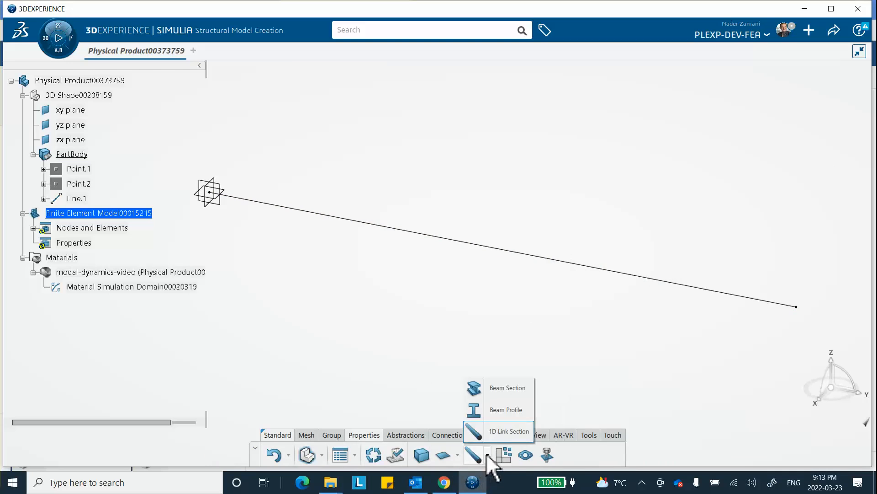
{"action": "left_click", "coordinate": [504, 433]}
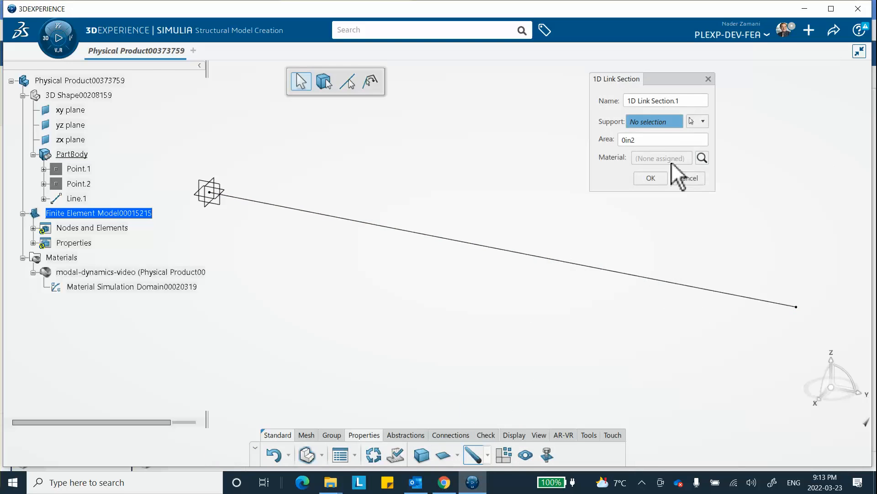
{"action": "left_click_drag", "start_coordinate": [666, 139], "coordinate": [572, 138]}
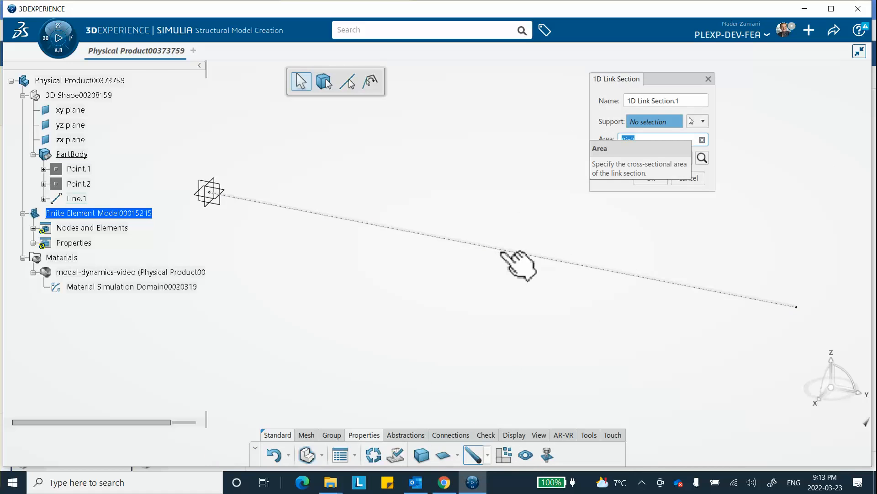
{"action": "left_click", "coordinate": [531, 288]}
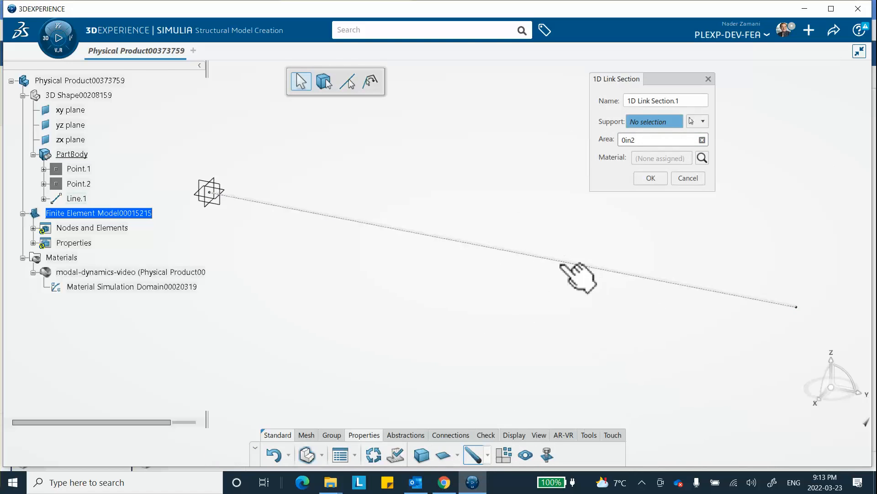
{"action": "left_click", "coordinate": [569, 262]}
{"action": "left_click", "coordinate": [650, 140]}
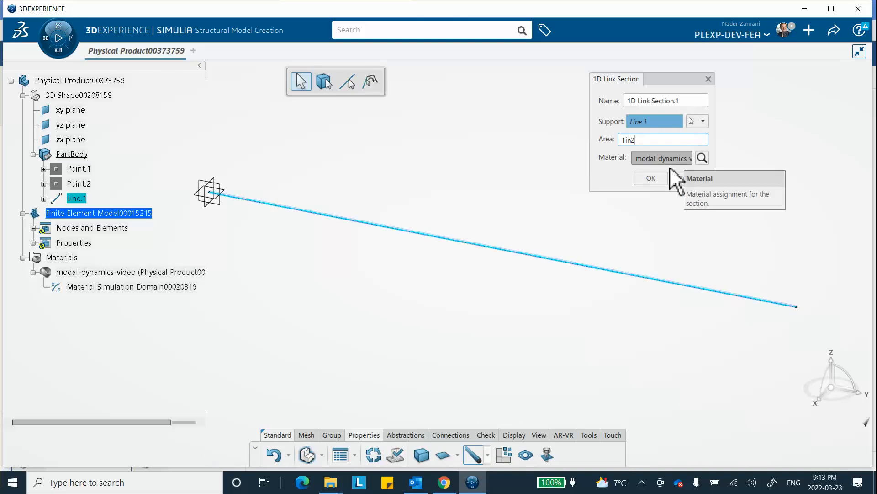
{"action": "left_click", "coordinate": [651, 178]}
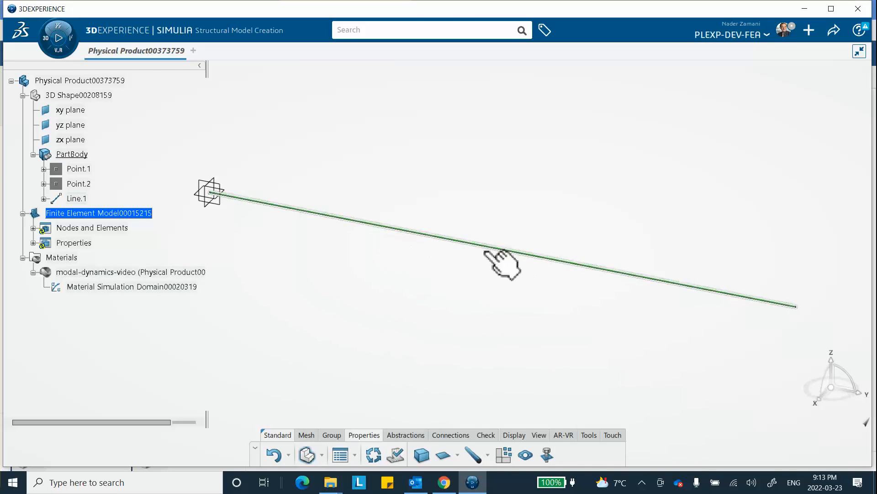
{"action": "right_click", "coordinate": [77, 242]}
{"action": "left_click", "coordinate": [110, 299]}
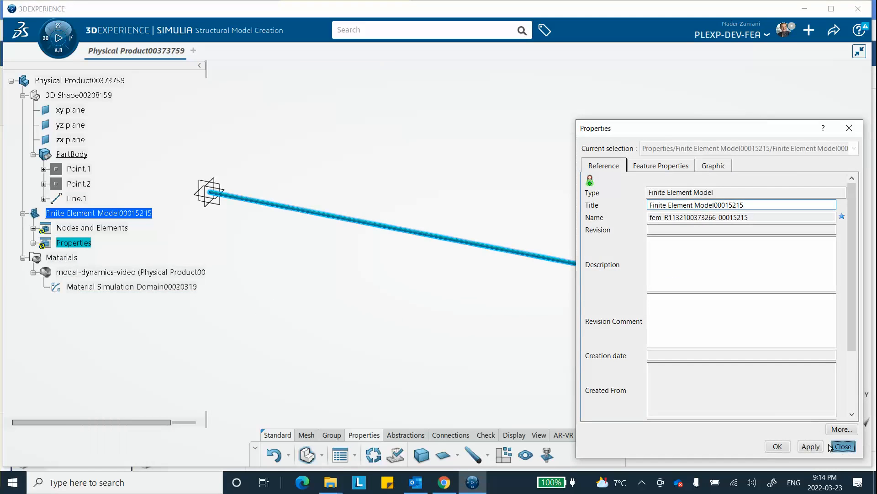
{"action": "left_click", "coordinate": [843, 446]}
Step: Hide the Properties set of the finite element model
{"action": "right_click", "coordinate": [74, 244]}
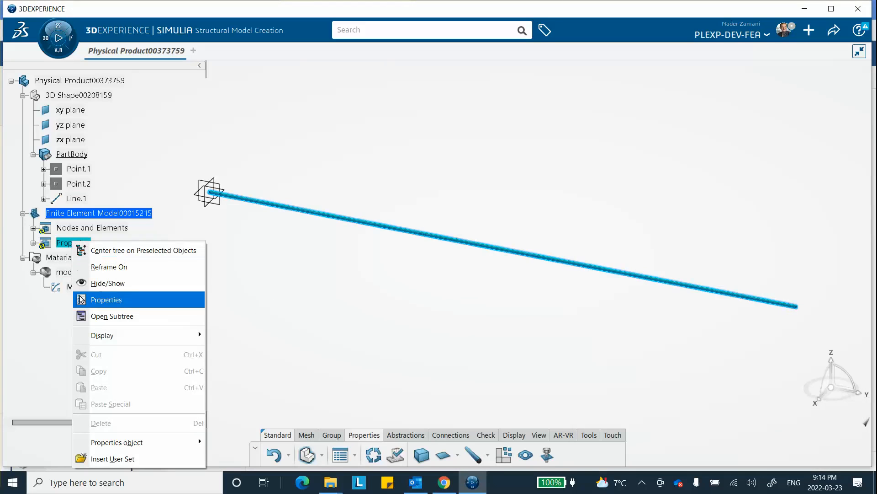
{"action": "left_click", "coordinate": [96, 283]}
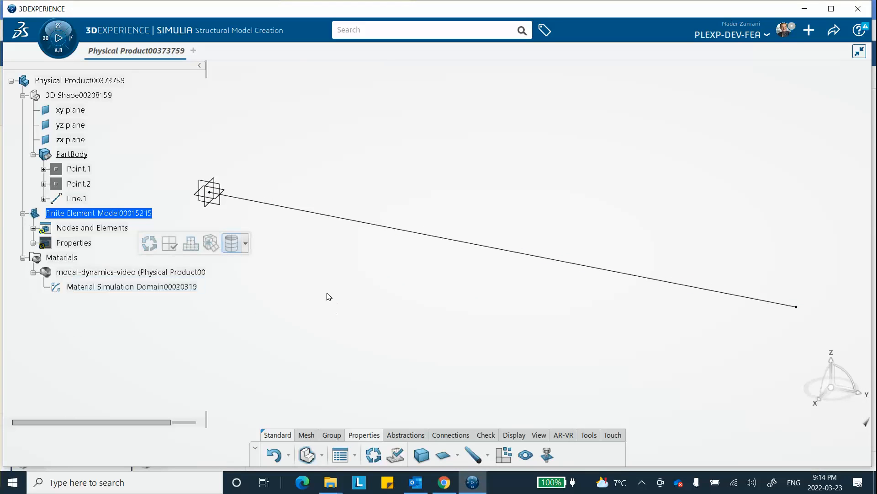
Step: Switch to the Structural Scenario Creation app and initialize a structural simulation that uses Finite Element Model00015215
{"action": "left_click", "coordinate": [43, 40]}
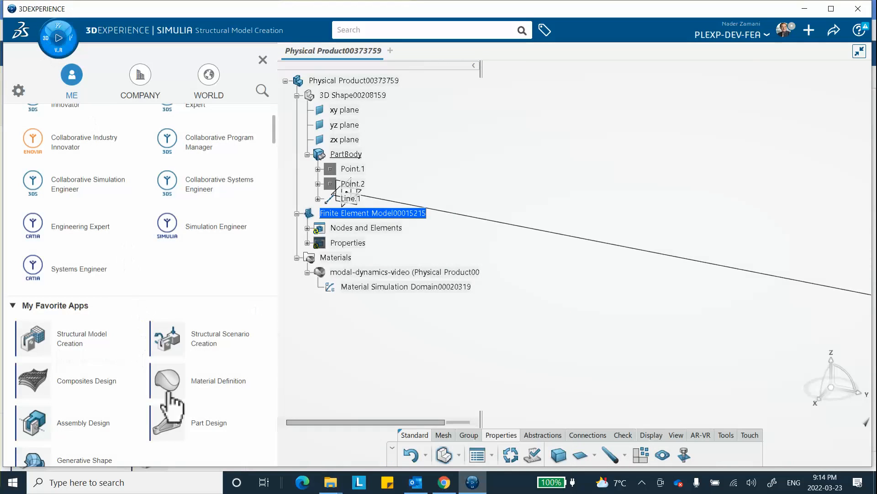
{"action": "left_click", "coordinate": [227, 338]}
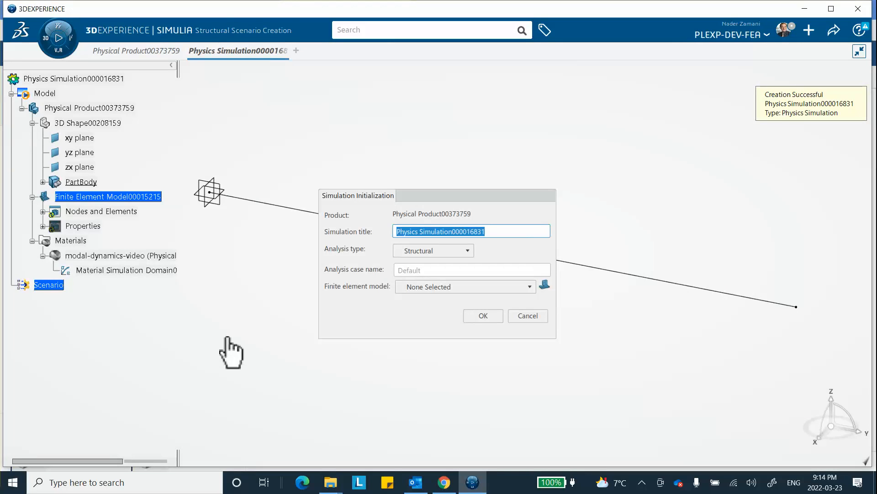
{"action": "left_click", "coordinate": [418, 286]}
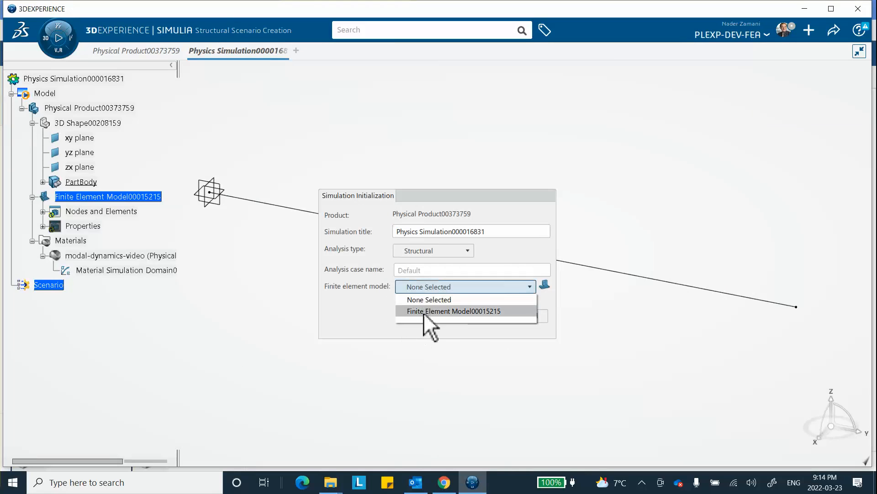
{"action": "left_click", "coordinate": [459, 311]}
{"action": "left_click", "coordinate": [485, 317]}
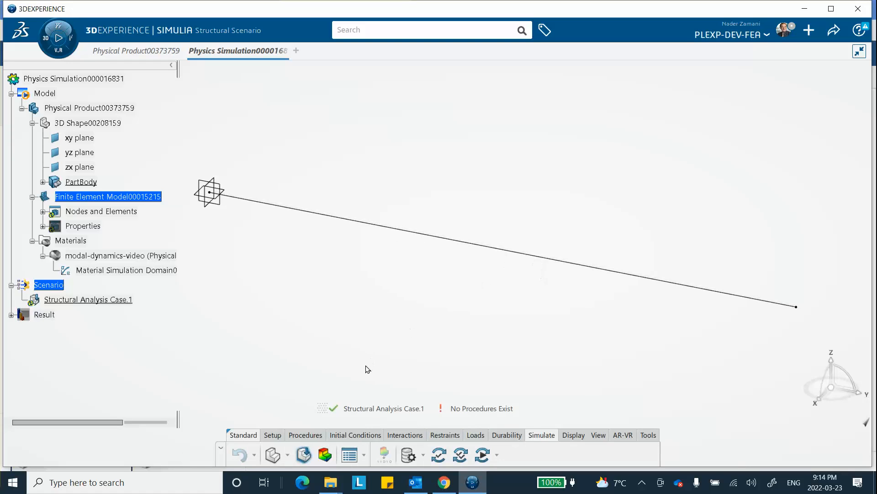
Step: Add a Frequency Step with the Lanczos solver and 2 modes to the structural analysis case
{"action": "left_click", "coordinate": [298, 436]}
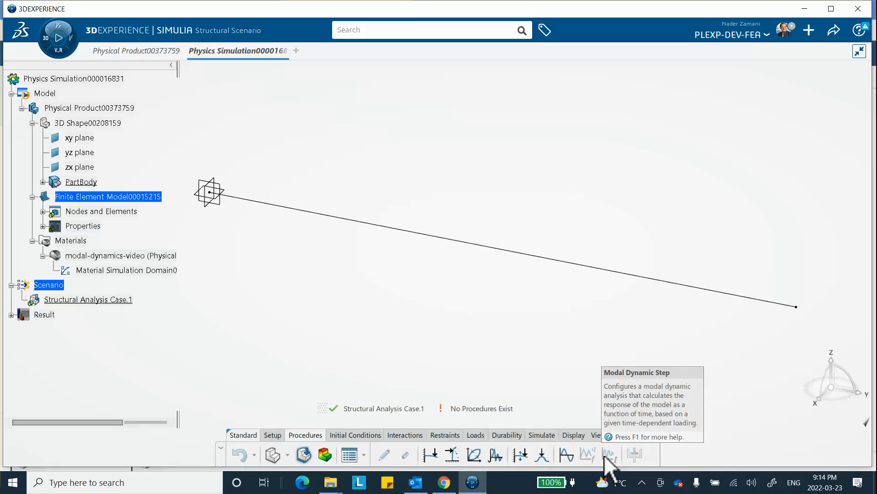
{"action": "left_click", "coordinate": [567, 454]}
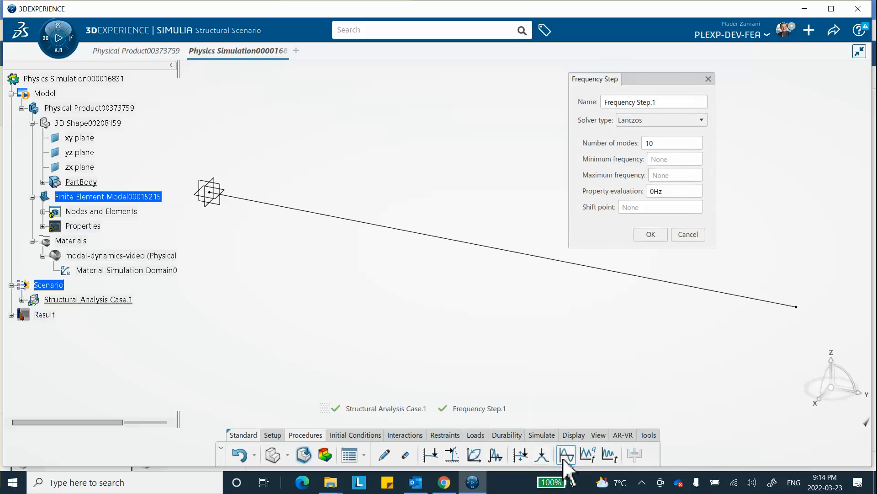
{"action": "double_click", "coordinate": [662, 143]}
{"action": "type", "text": "2"}
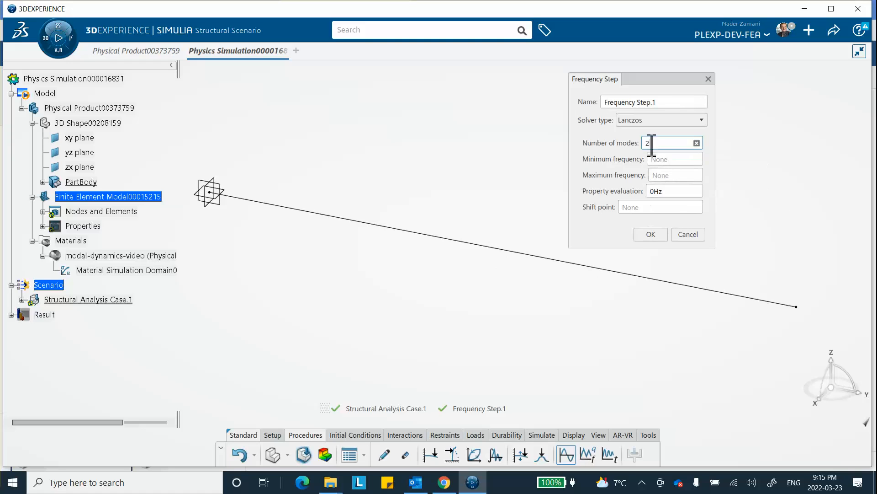
{"action": "left_click", "coordinate": [649, 234]}
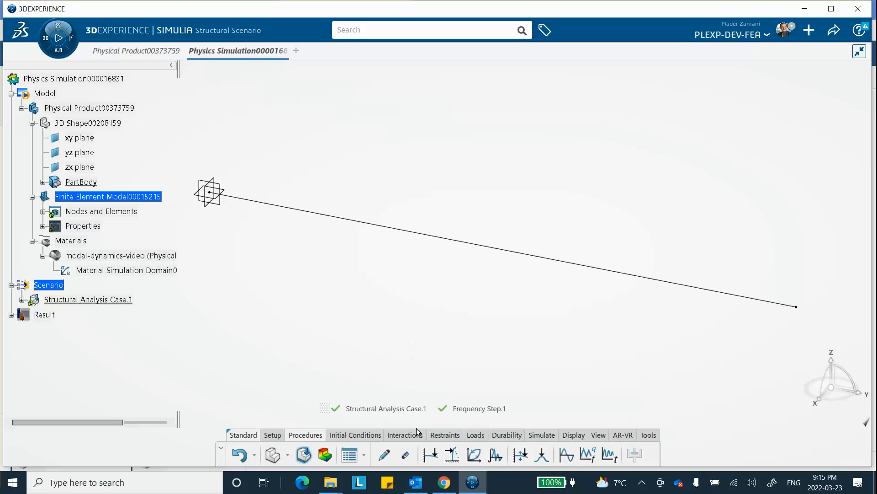
Step: Apply a Fixed Displacement to the bar's line edge that restrains translation in X and Z
{"action": "left_click", "coordinate": [443, 436]}
{"action": "left_click", "coordinate": [490, 247]}
{"action": "left_click", "coordinate": [406, 454]}
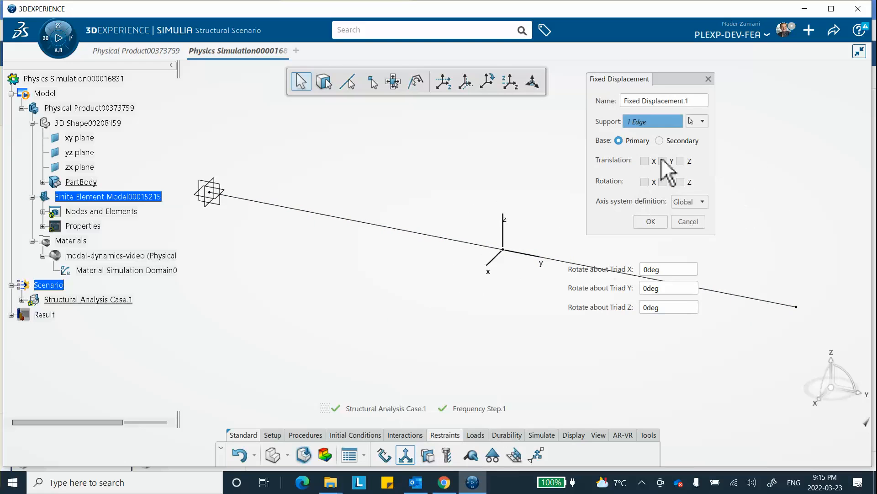
{"action": "left_click", "coordinate": [645, 161]}
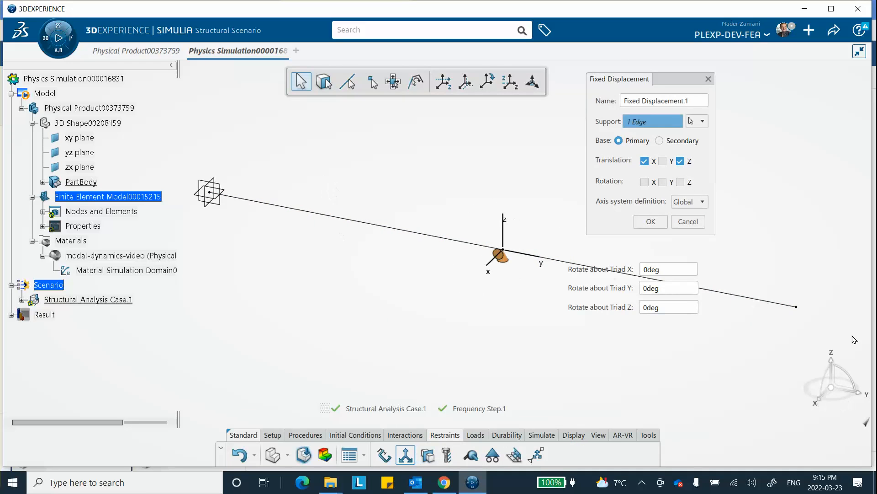
{"action": "left_click", "coordinate": [645, 221]}
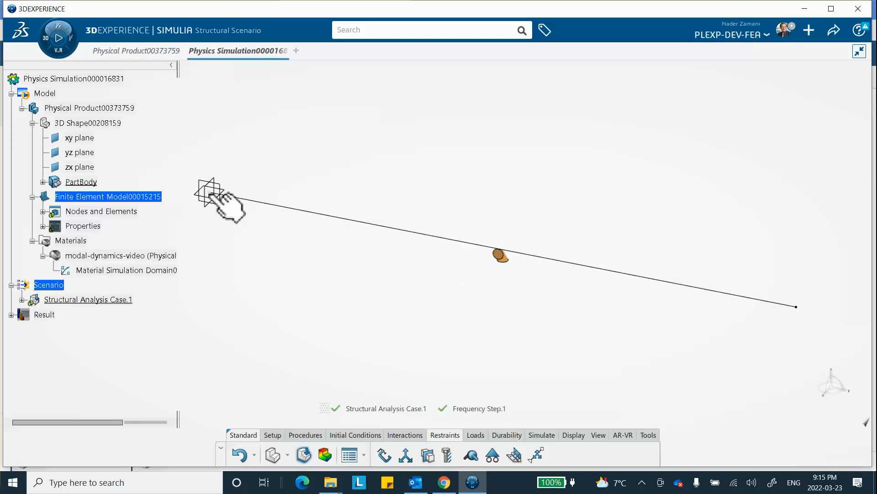
Step: Apply a Fixed Displacement to the bar's end vertex at the origin that restrains translation in Y
{"action": "left_click", "coordinate": [405, 457]}
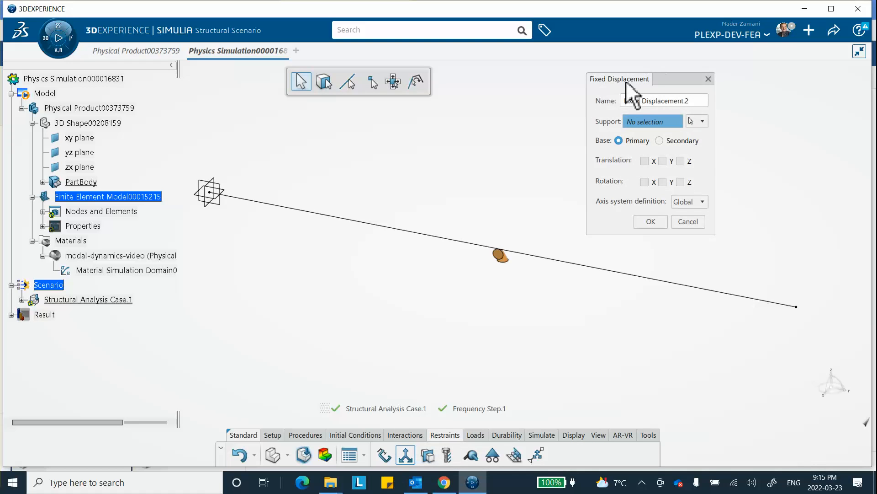
{"action": "left_click", "coordinate": [210, 193]}
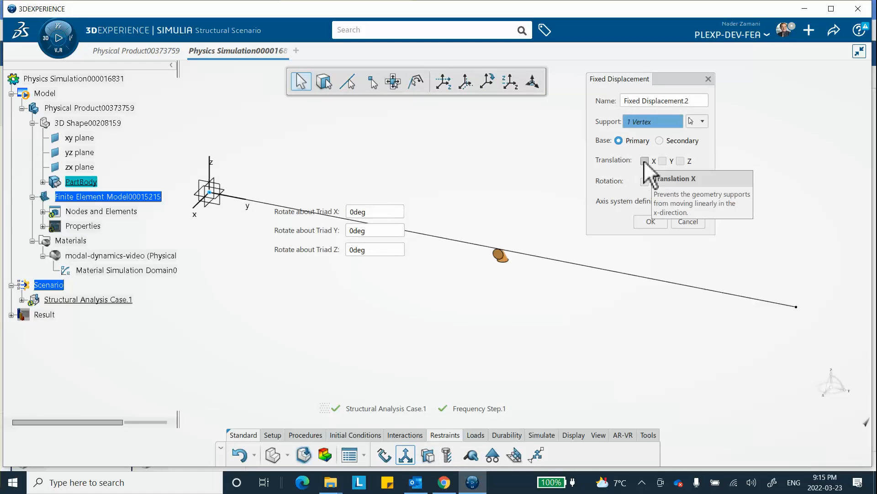
{"action": "left_click", "coordinate": [662, 161]}
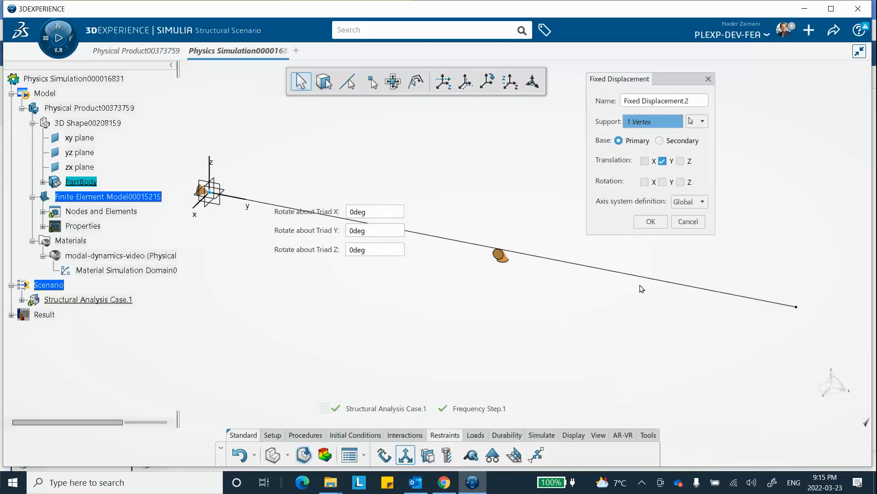
{"action": "left_click", "coordinate": [655, 223]}
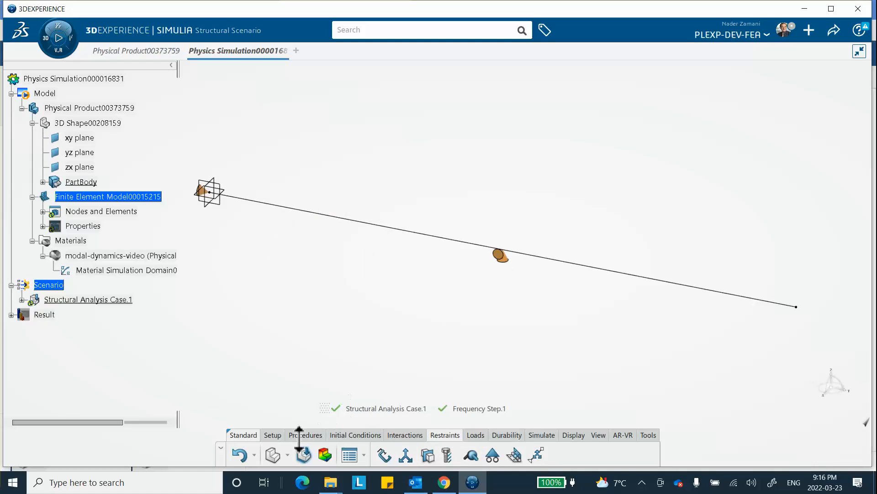
{"action": "left_click", "coordinate": [508, 251]}
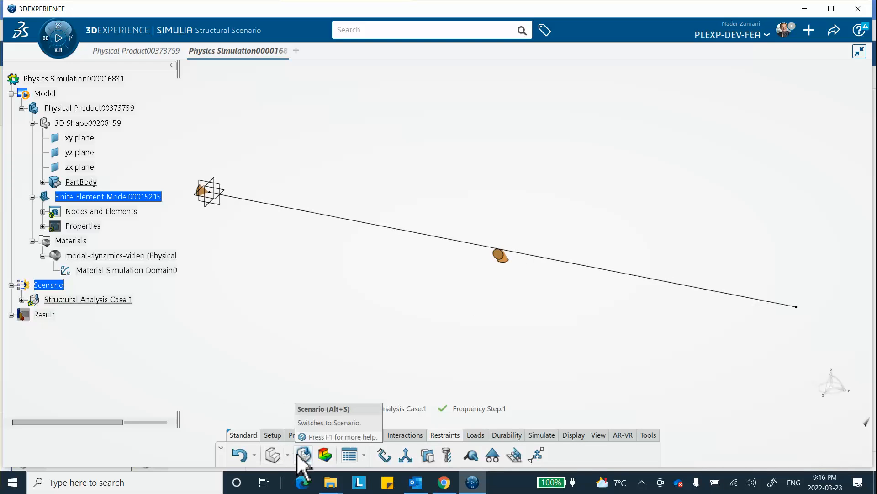
Step: Switch to Structural Model Creation and try to start a manual node group
{"action": "left_click", "coordinate": [273, 452]}
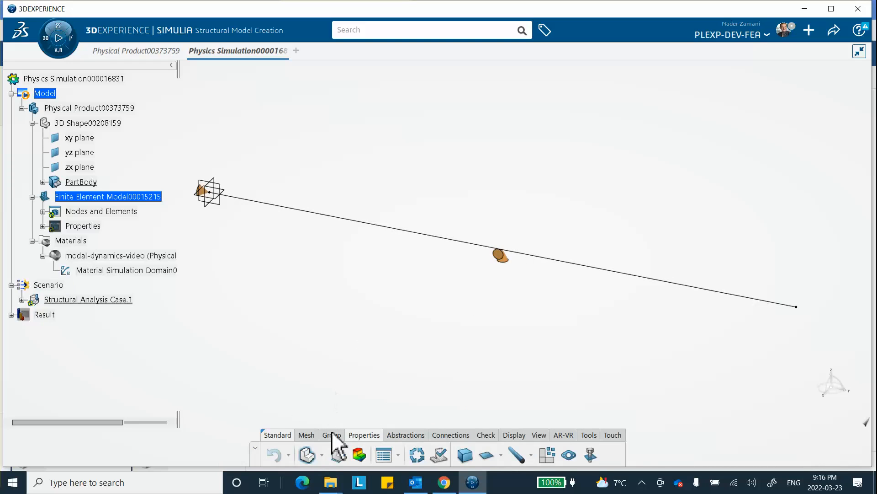
{"action": "left_click", "coordinate": [331, 435]}
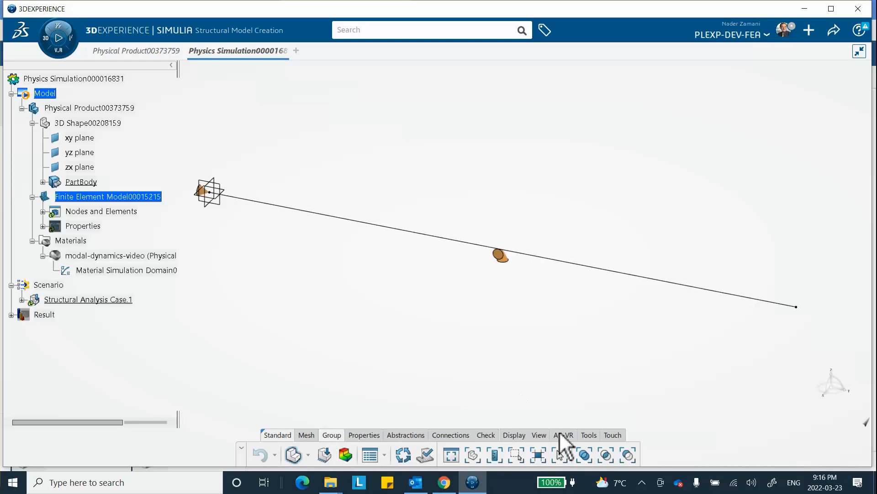
{"action": "left_click", "coordinate": [558, 455]}
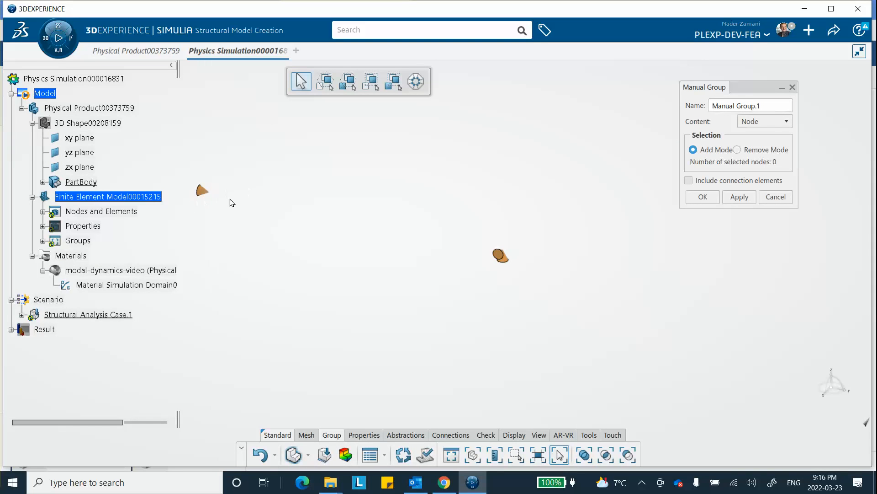
{"action": "left_click", "coordinate": [776, 197]}
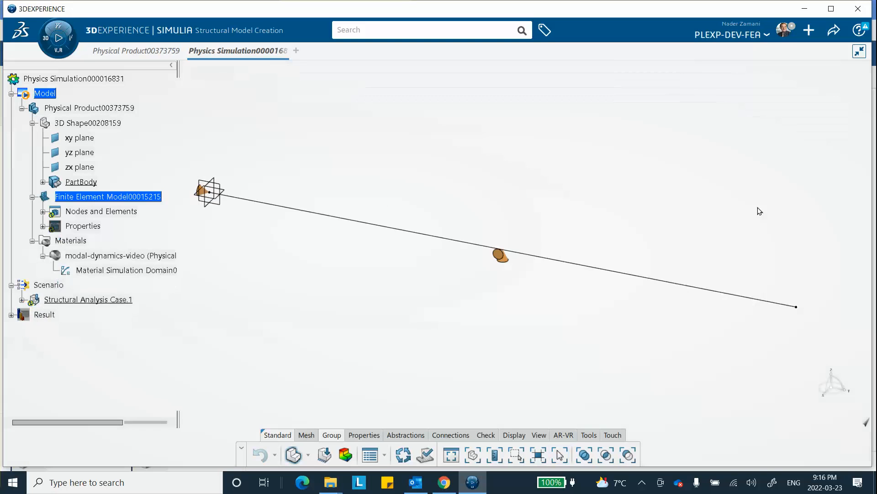
Step: Hide the Restraints set of Structural Analysis Case.1
{"action": "left_click", "coordinate": [22, 300]}
{"action": "right_click", "coordinate": [81, 316]}
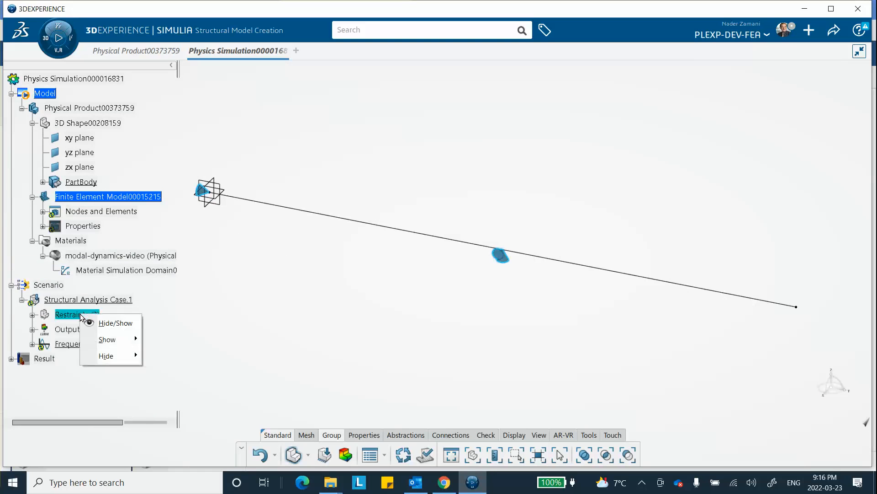
{"action": "left_click", "coordinate": [112, 323]}
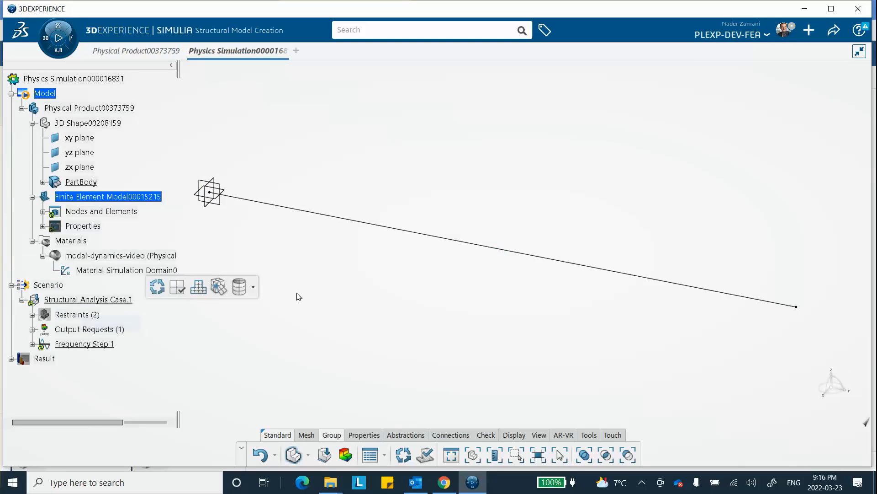
Step: Update the finite element model so its nodes are available for manual grouping
{"action": "left_click", "coordinate": [560, 455]}
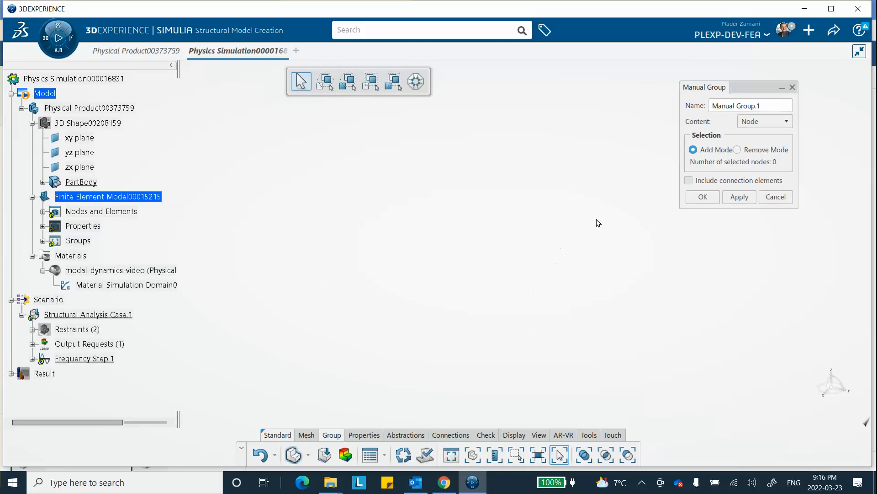
{"action": "left_click", "coordinate": [776, 198]}
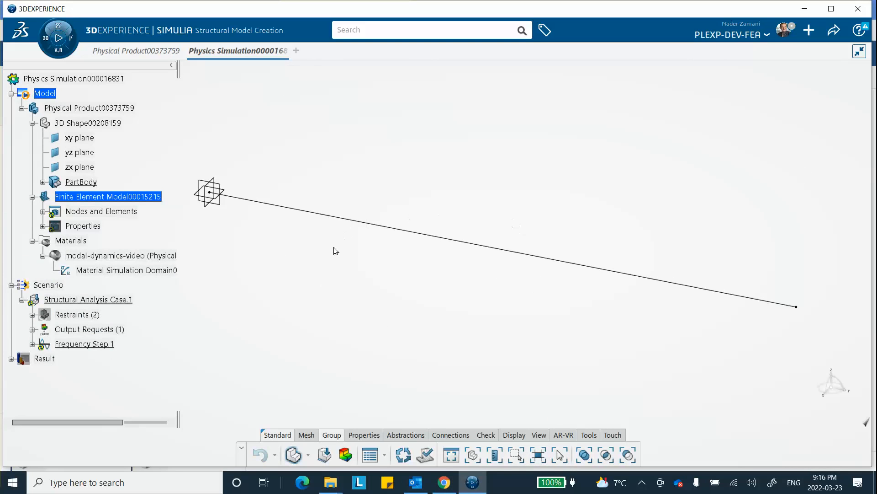
{"action": "left_click", "coordinate": [403, 454]}
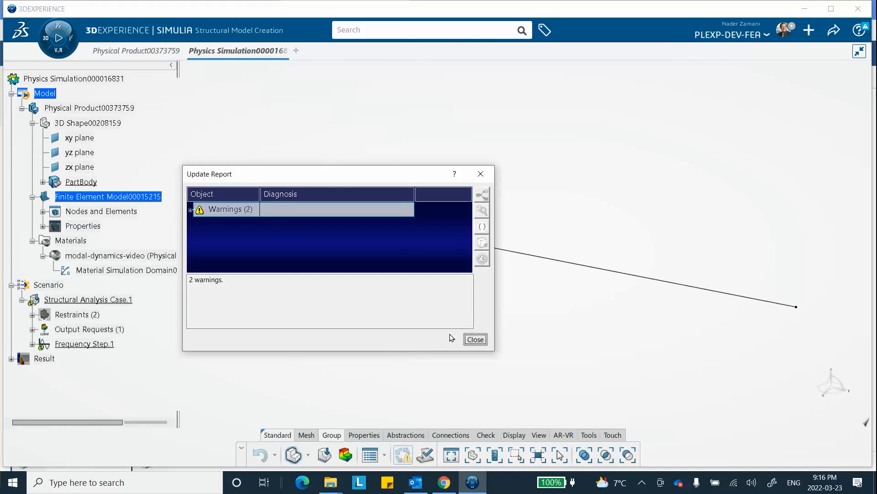
{"action": "left_click", "coordinate": [472, 339]}
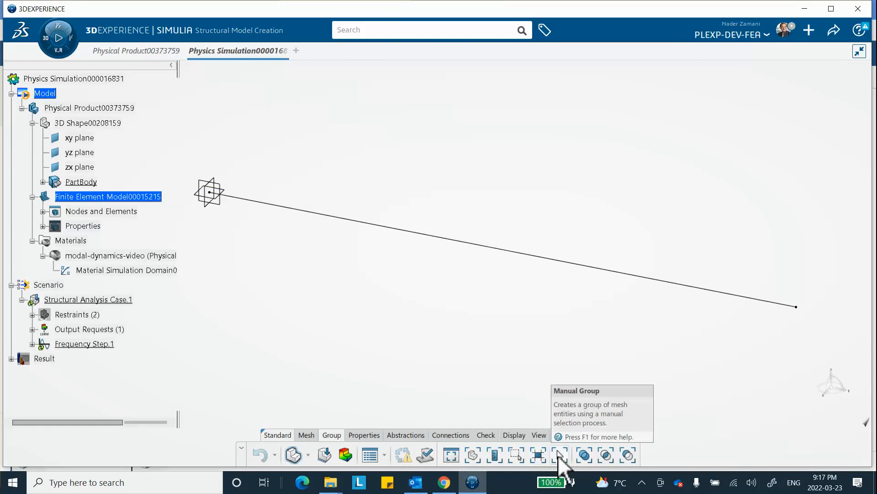
Step: Create a renamed manual node group that contains the node at the middle of the bar
{"action": "left_click", "coordinate": [557, 454]}
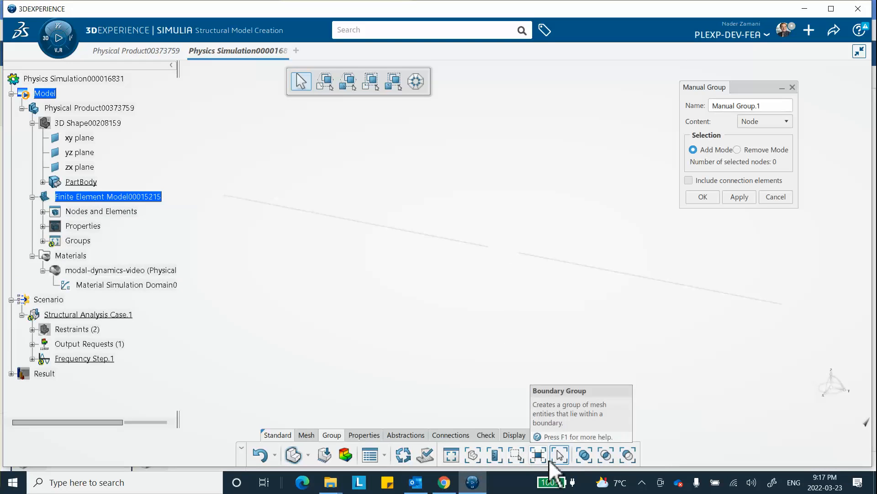
{"action": "left_click", "coordinate": [515, 260]}
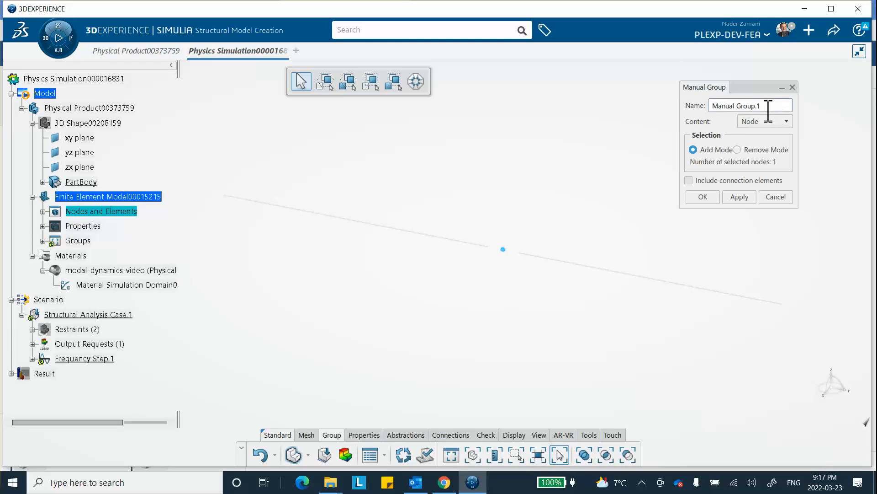
{"action": "left_click_drag", "start_coordinate": [767, 106], "coordinate": [627, 124]}
{"action": "type", "text": "m"}
{"action": "left_click", "coordinate": [713, 200]}
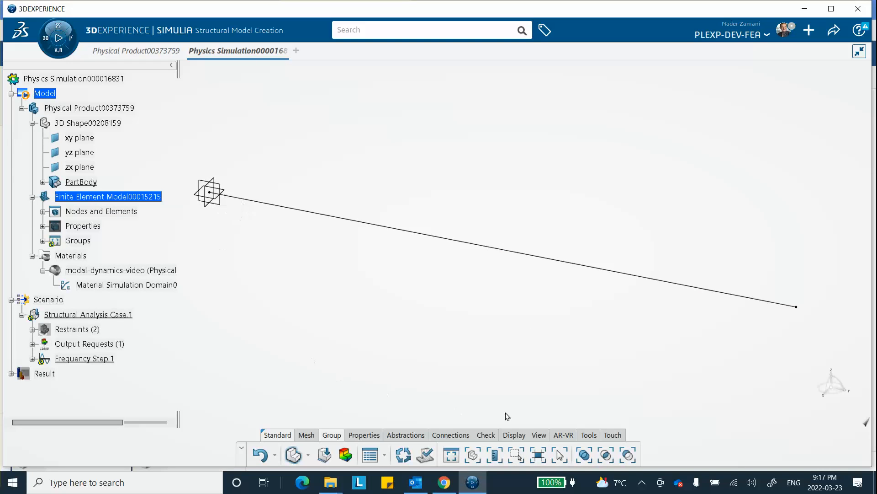
Step: Create a manual node group named wall-node that contains the bar's end node at the origin
{"action": "left_click", "coordinate": [560, 455]}
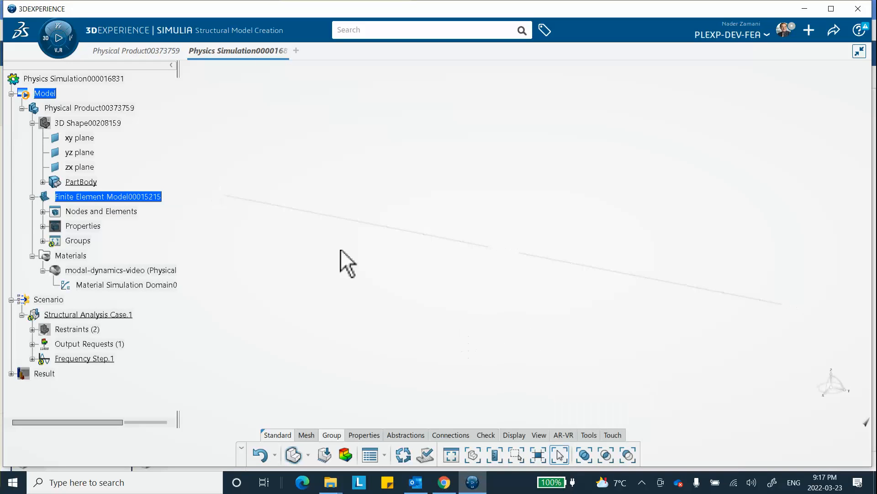
{"action": "left_click", "coordinate": [211, 193]}
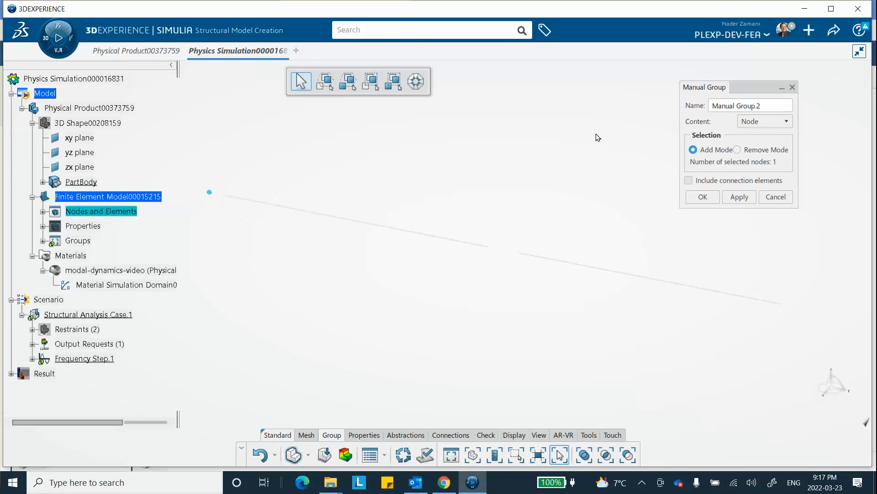
{"action": "left_click_drag", "start_coordinate": [767, 108], "coordinate": [642, 98]}
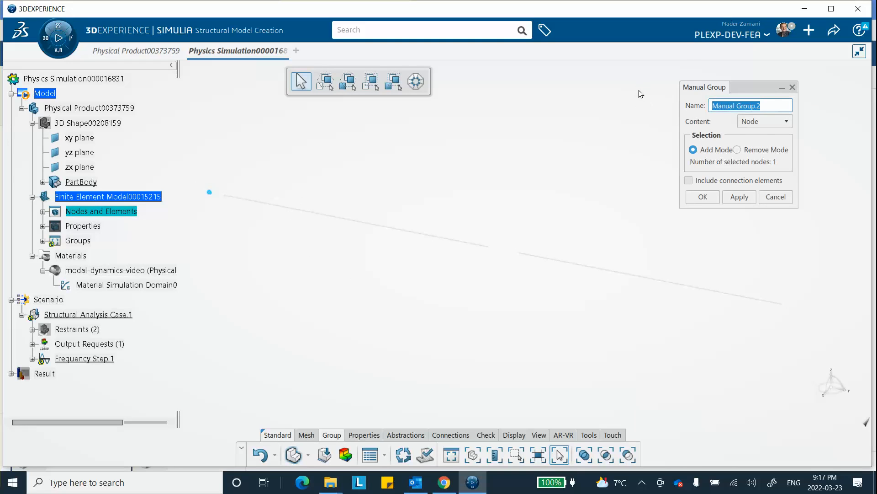
{"action": "type", "text": "wall-node"}
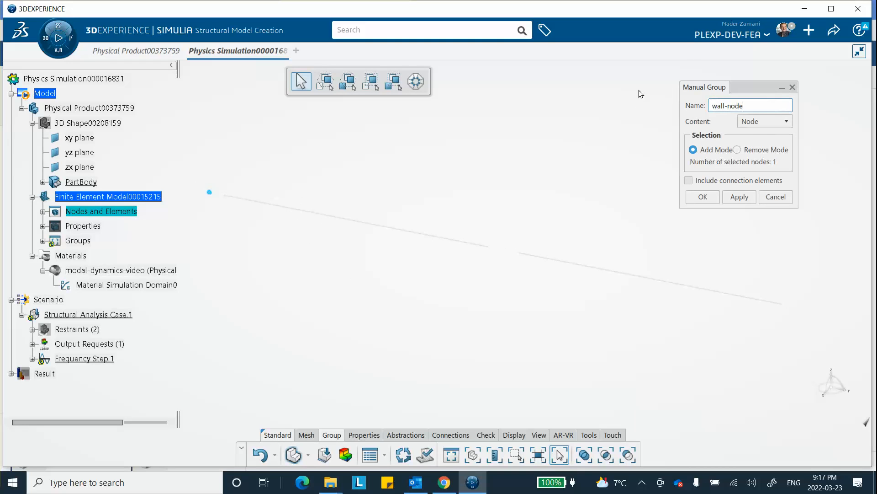
{"action": "left_click", "coordinate": [702, 198]}
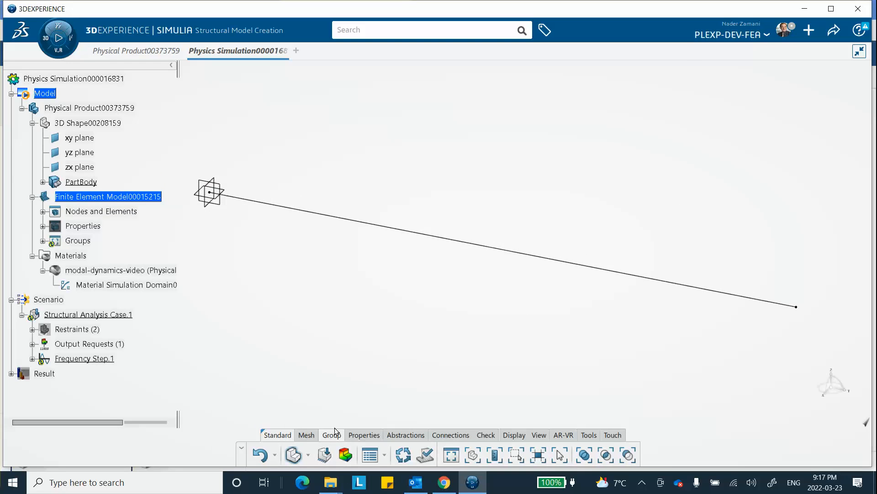
Step: Return to the structural scenario and run the Model and Scenario Checks
{"action": "left_click", "coordinate": [325, 455]}
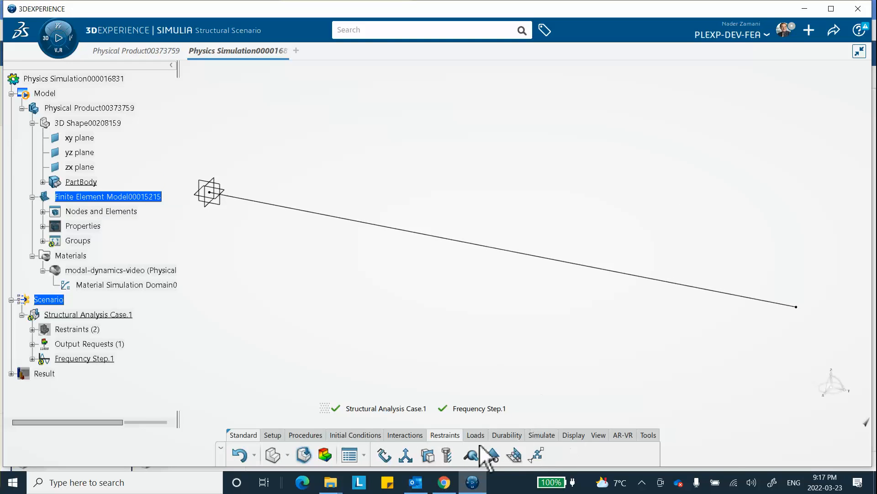
{"action": "left_click", "coordinate": [541, 435]}
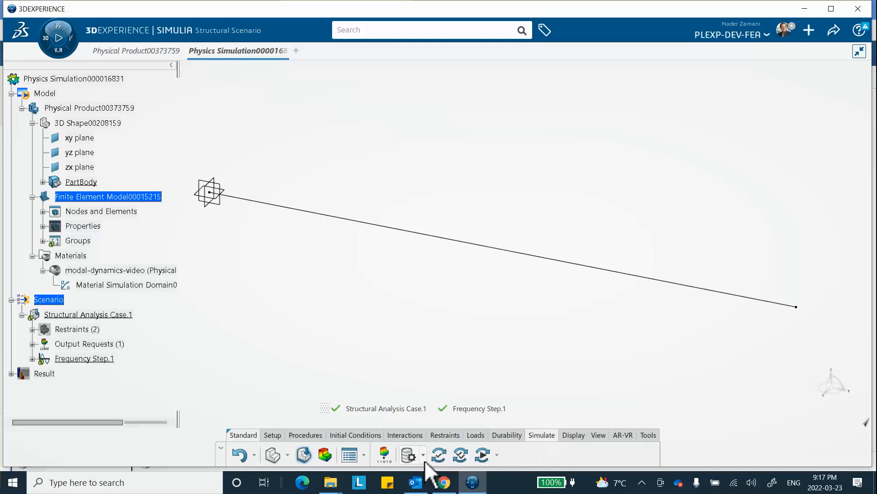
{"action": "left_click", "coordinate": [438, 455]}
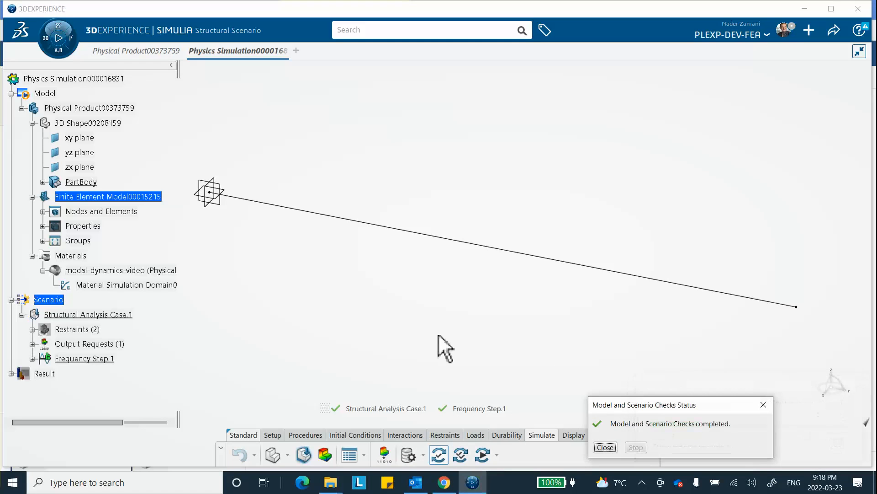
{"action": "left_click", "coordinate": [605, 446]}
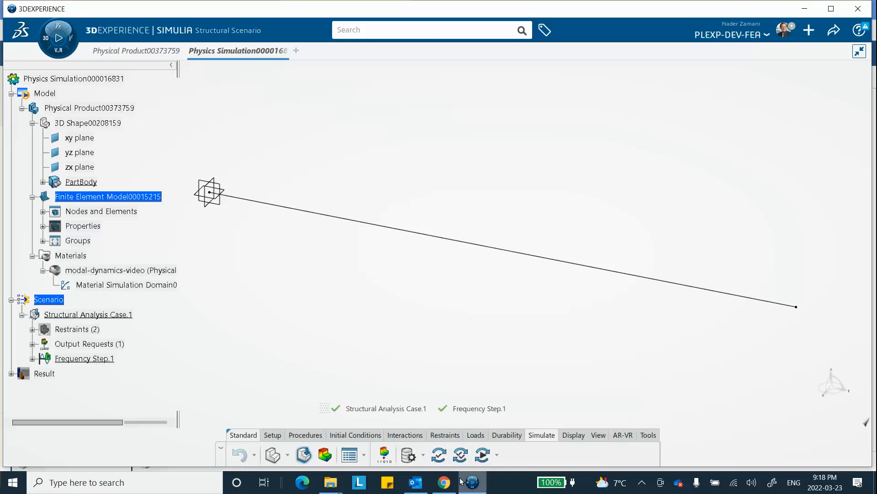
Step: Run the Simulation Checks on the structural analysis case with the Local interactive location and 4 cores
{"action": "left_click", "coordinate": [462, 452]}
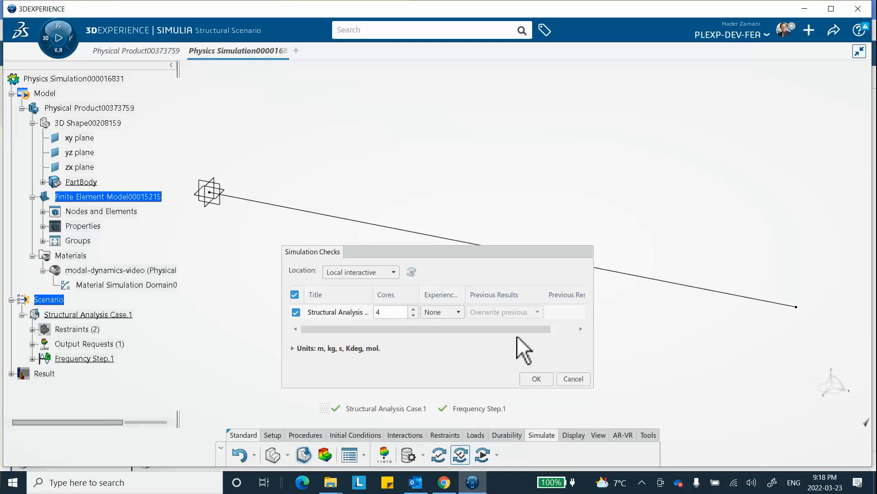
{"action": "left_click", "coordinate": [533, 377]}
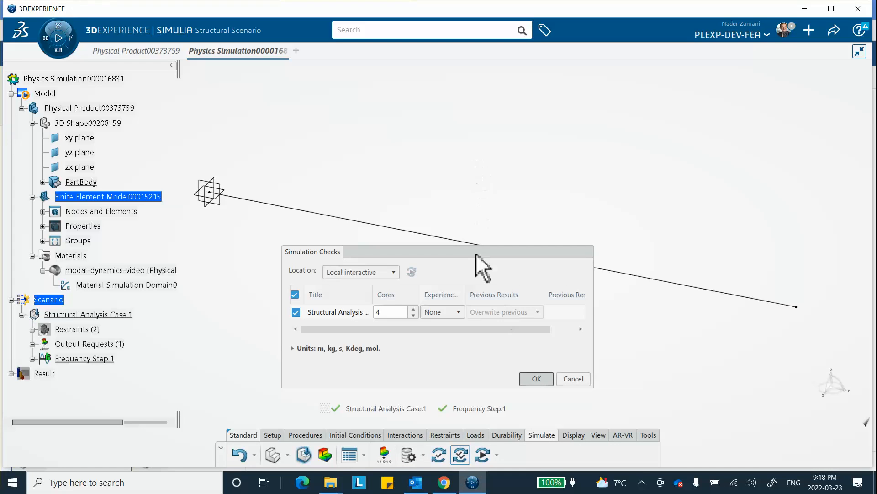
{"action": "left_click", "coordinate": [534, 378]}
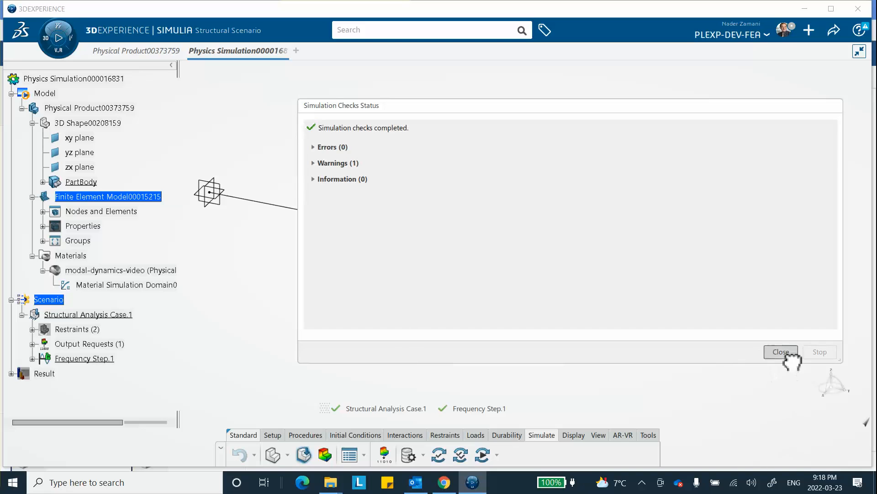
{"action": "left_click", "coordinate": [783, 353]}
Step: Run the simulation of Structural Analysis Case.1 and display mode 2 in the deformation plot
{"action": "left_click", "coordinate": [482, 453]}
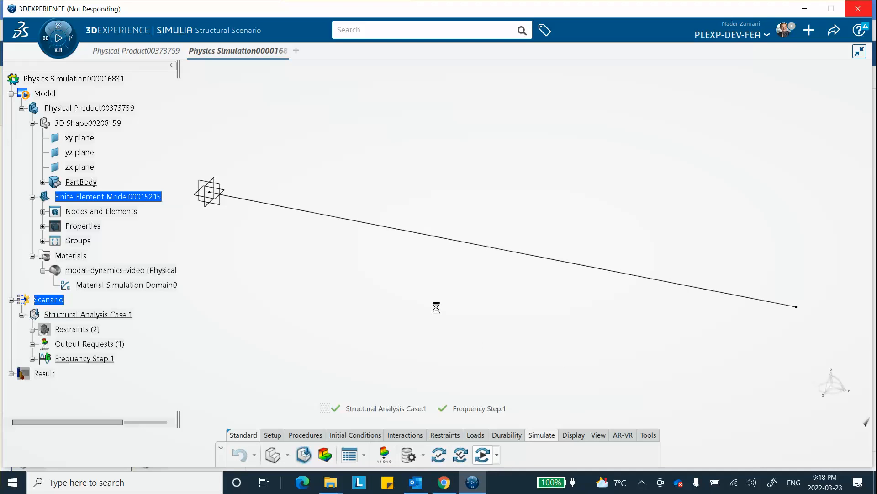
{"action": "left_click", "coordinate": [613, 379]}
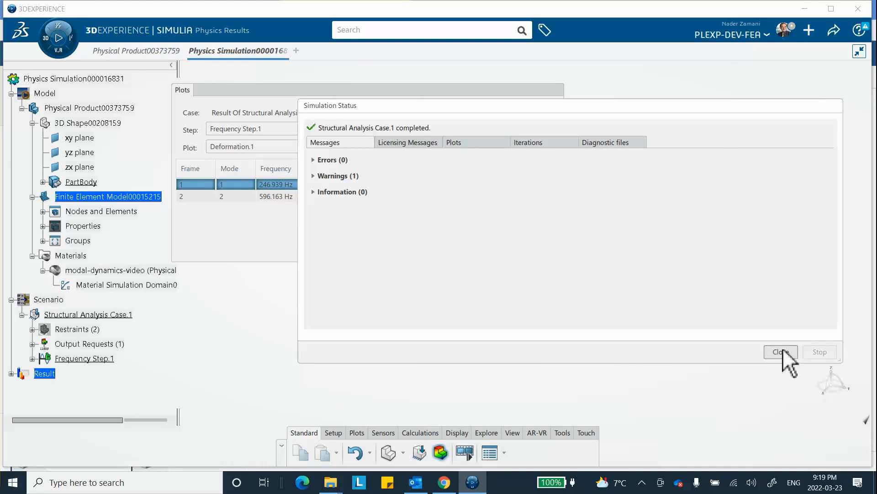
{"action": "left_click", "coordinate": [781, 352]}
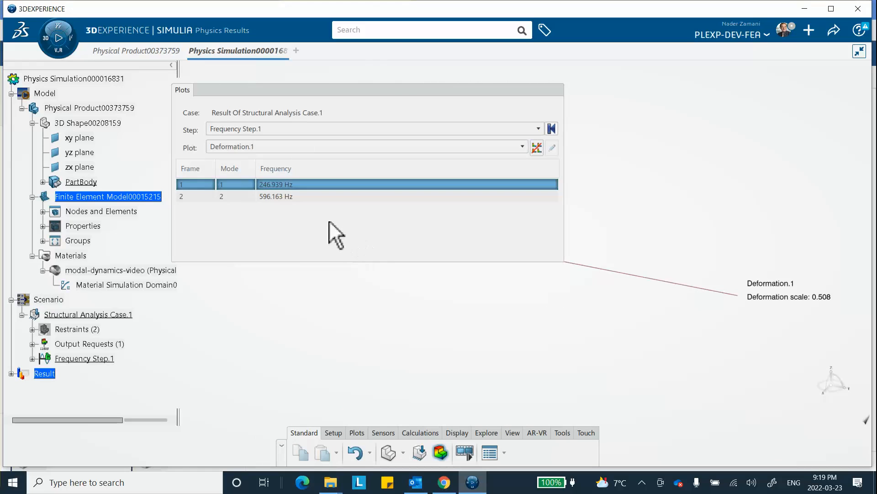
{"action": "left_click", "coordinate": [270, 195]}
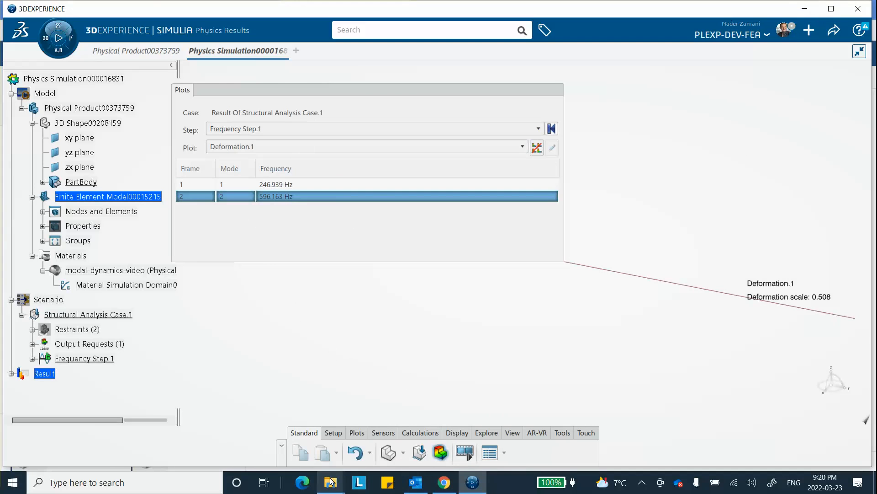
Step: Open the FEA_Modal_Dynamic_Axially_Loaded_Bar_Link_Elements presentation from the PPTs folder in PowerPoint, check slide 3's reference frequencies and return to 3DEXPERIENCE
{"action": "mouse_move", "coordinate": [331, 483]}
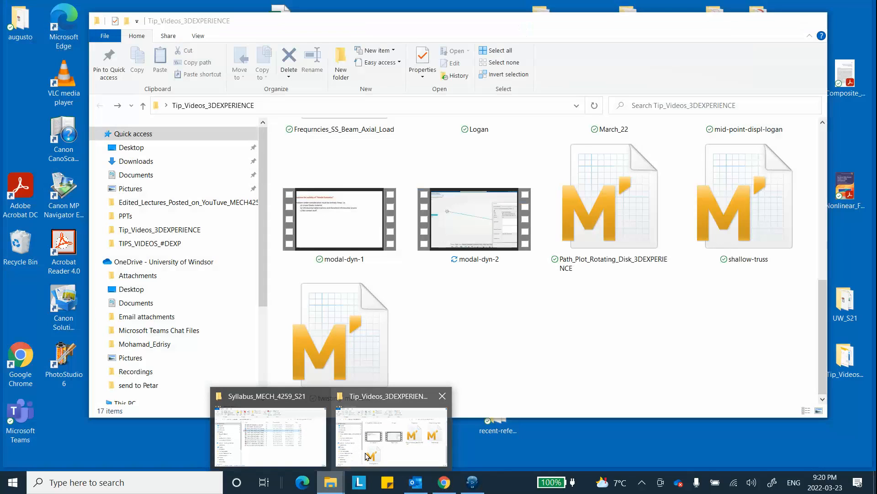
{"action": "left_click", "coordinate": [367, 455]}
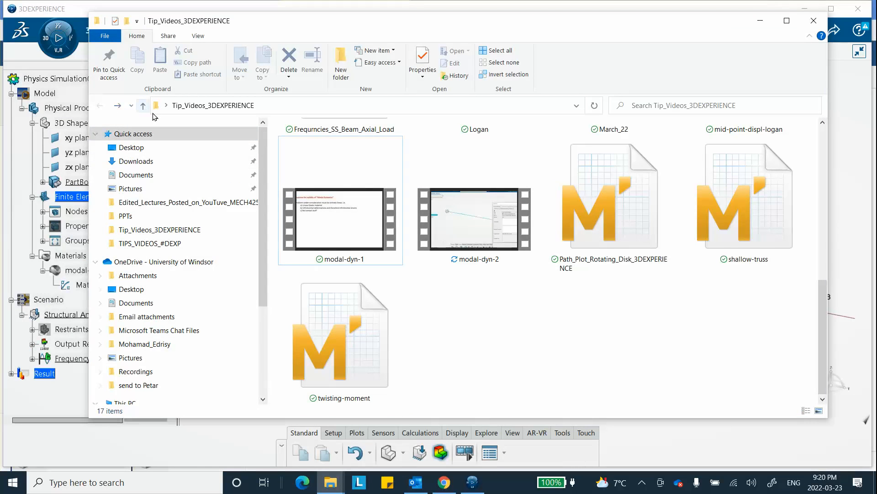
{"action": "scroll", "coordinate": [343, 201], "scroll_direction": "up", "scroll_amount": 5}
{"action": "double_click", "coordinate": [344, 203]}
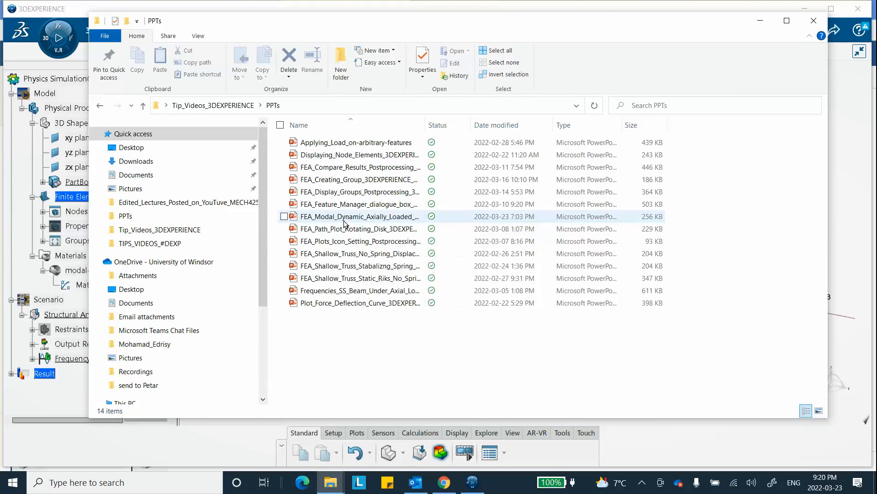
{"action": "double_click", "coordinate": [344, 219]}
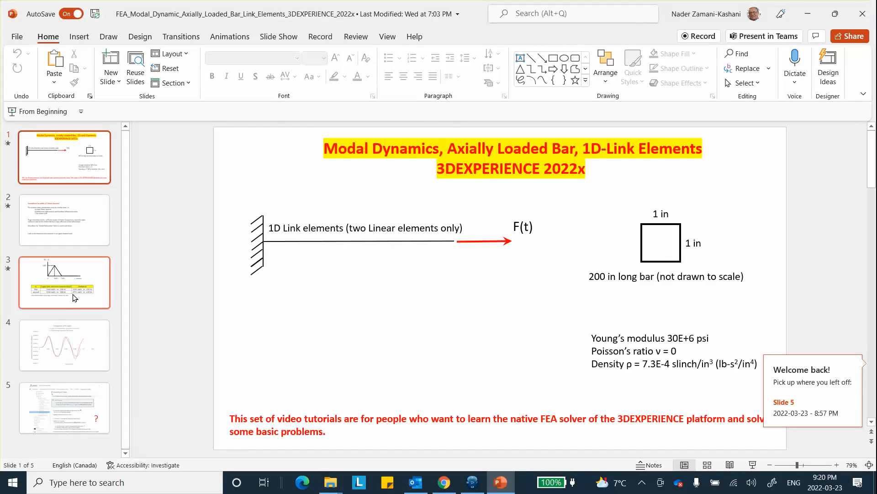
{"action": "left_click", "coordinate": [75, 297]}
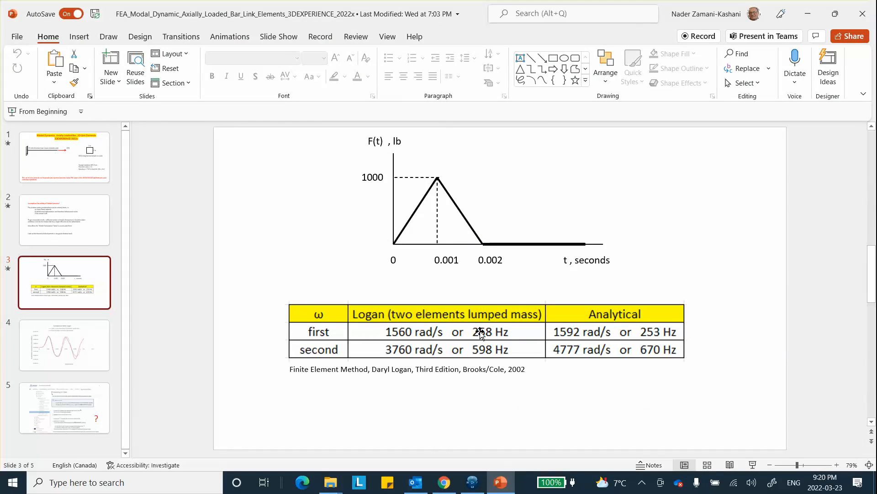
{"action": "left_click", "coordinate": [808, 14]}
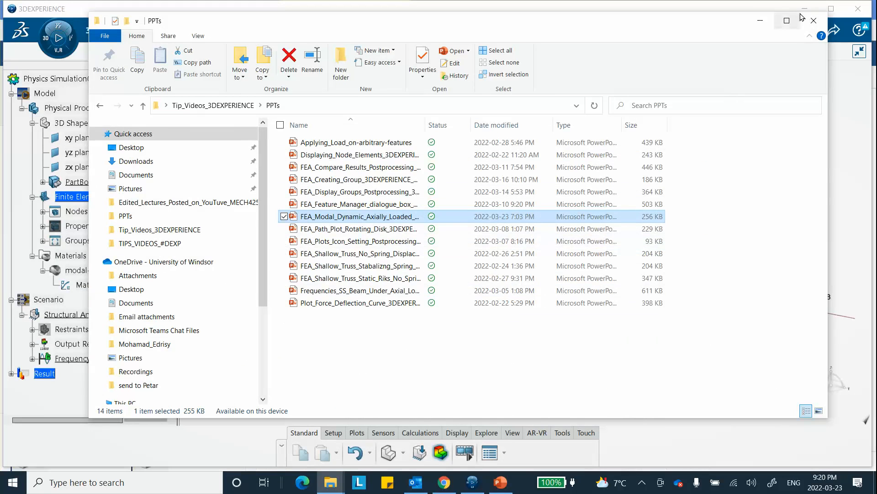
{"action": "left_click", "coordinate": [814, 20]}
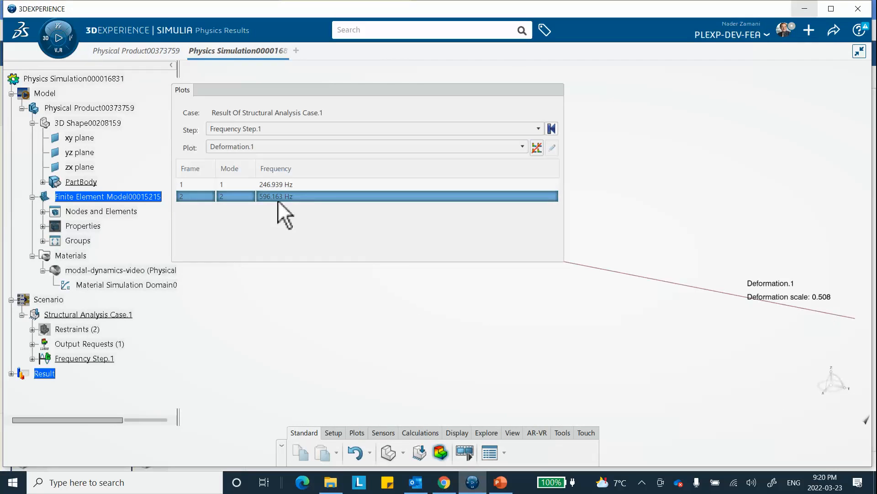
Step: Collapse the list of result plots and return from the results to the structural scenario
{"action": "left_click", "coordinate": [448, 88]}
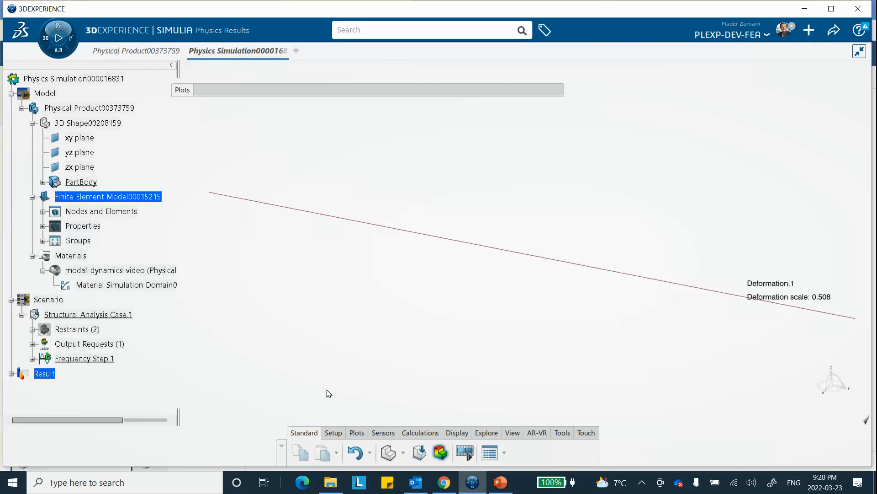
{"action": "left_click", "coordinate": [330, 433]}
{"action": "left_click", "coordinate": [304, 433]}
{"action": "left_click", "coordinate": [419, 453]}
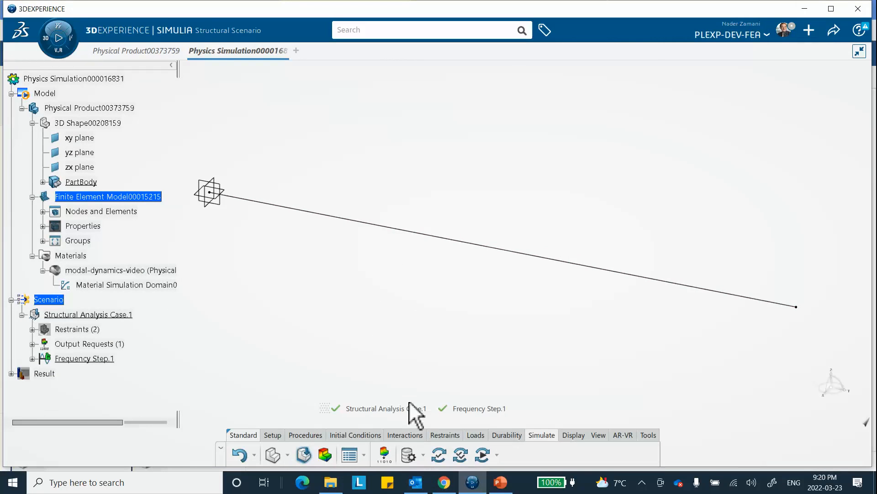
Step: Add a modal dynamic step with step time 0.01 s and time increment 0.0001 s, checking slide 4's time-displacement graph in PowerPoint before confirming
{"action": "left_click", "coordinate": [303, 435]}
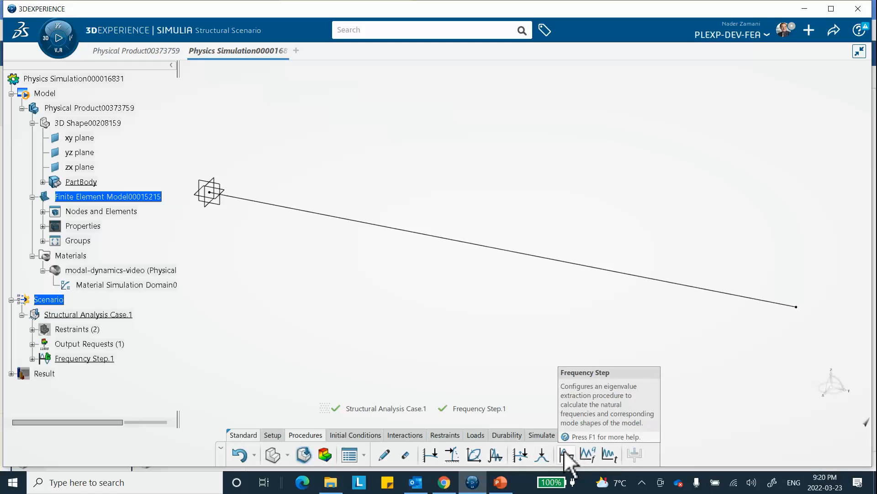
{"action": "left_click", "coordinate": [610, 454]}
{"action": "double_click", "coordinate": [667, 121]}
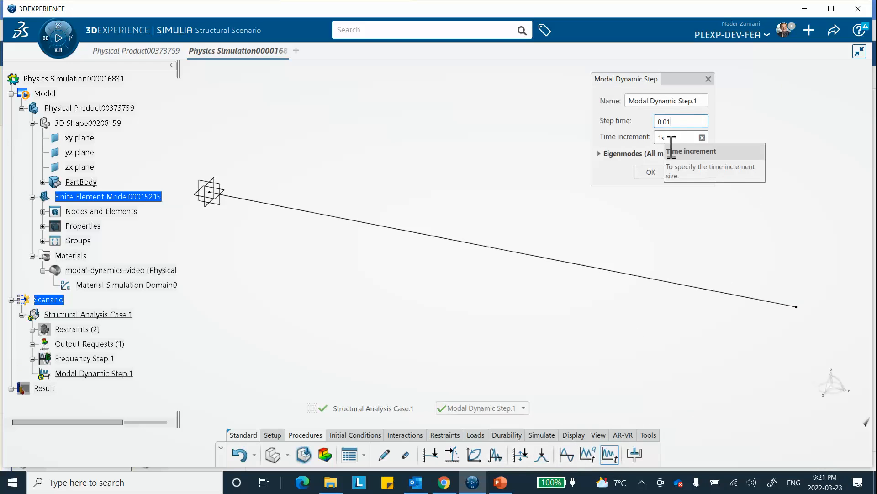
{"action": "double_click", "coordinate": [667, 137]}
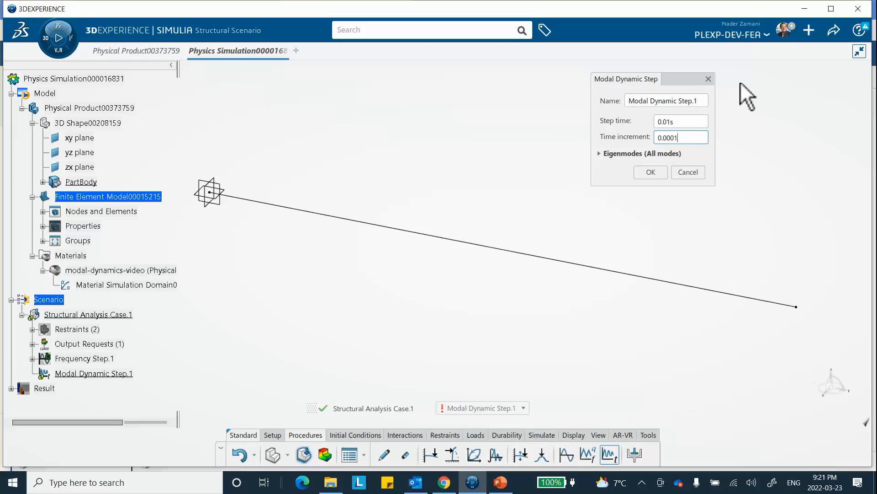
{"action": "key", "text": "Return"}
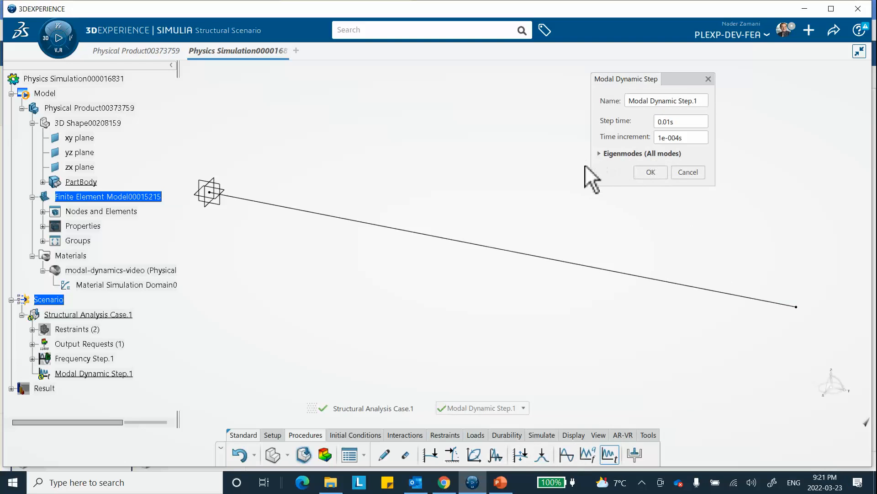
{"action": "left_click", "coordinate": [500, 483]}
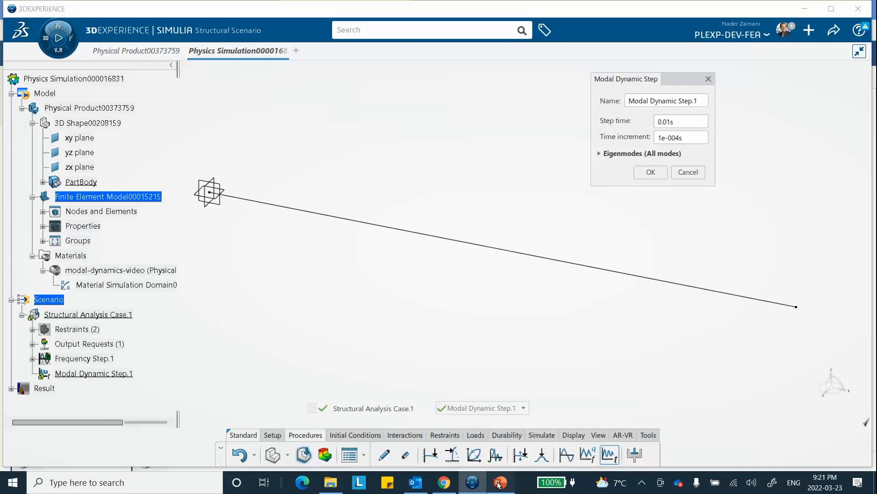
{"action": "left_click", "coordinate": [64, 345]}
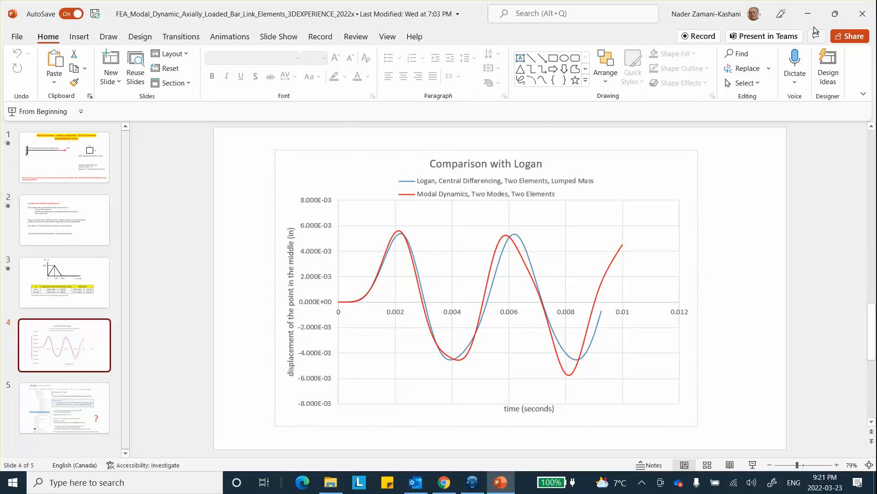
{"action": "left_click", "coordinate": [807, 13]}
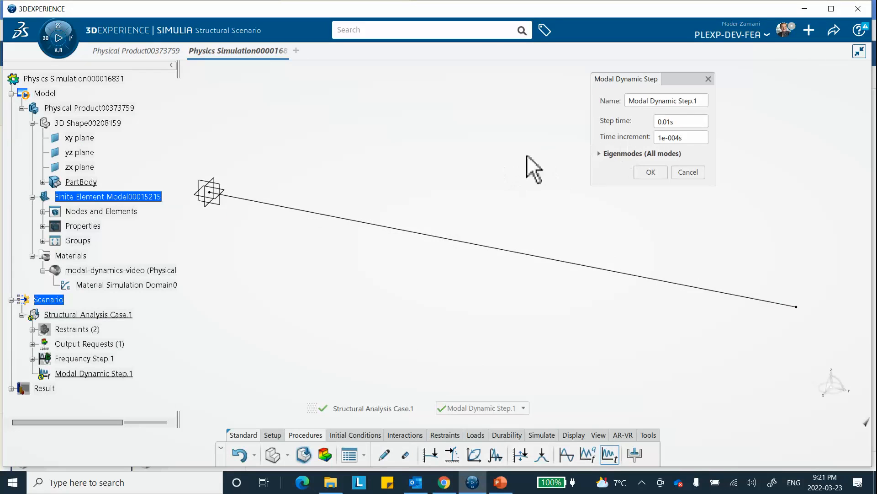
{"action": "left_click", "coordinate": [642, 170]}
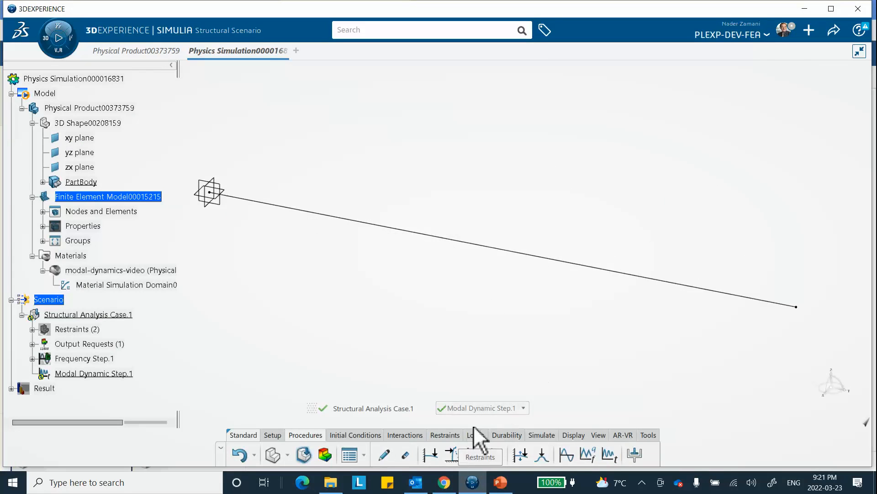
Step: Switch to PowerPoint, review the triangular force-time graph on slide 3 and return to 3DEXPERIENCE
{"action": "left_click", "coordinate": [501, 482]}
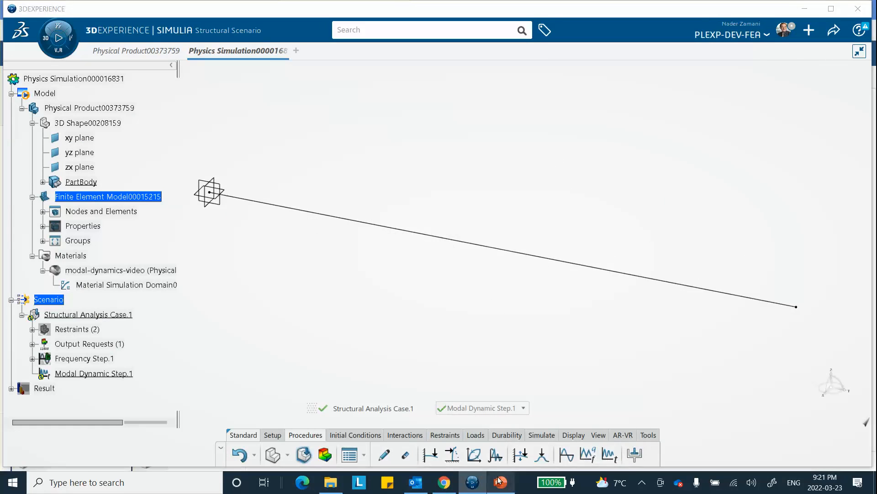
{"action": "left_click", "coordinate": [87, 265]}
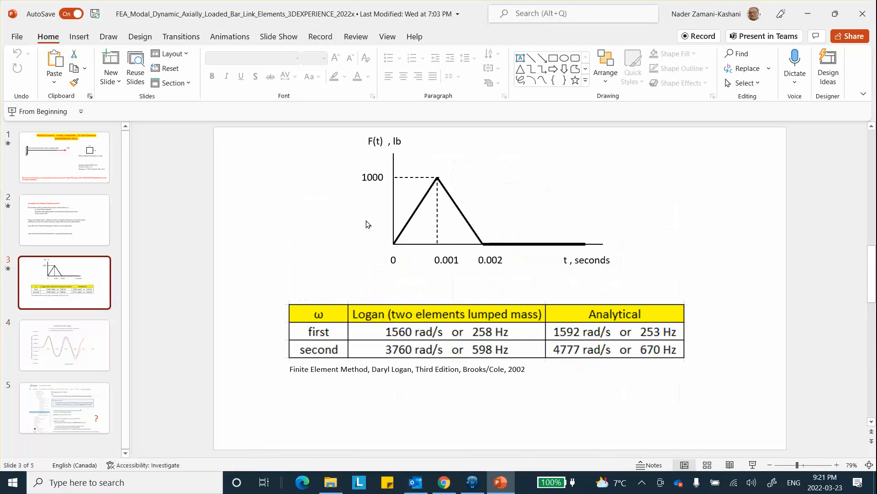
{"action": "left_click", "coordinate": [808, 14]}
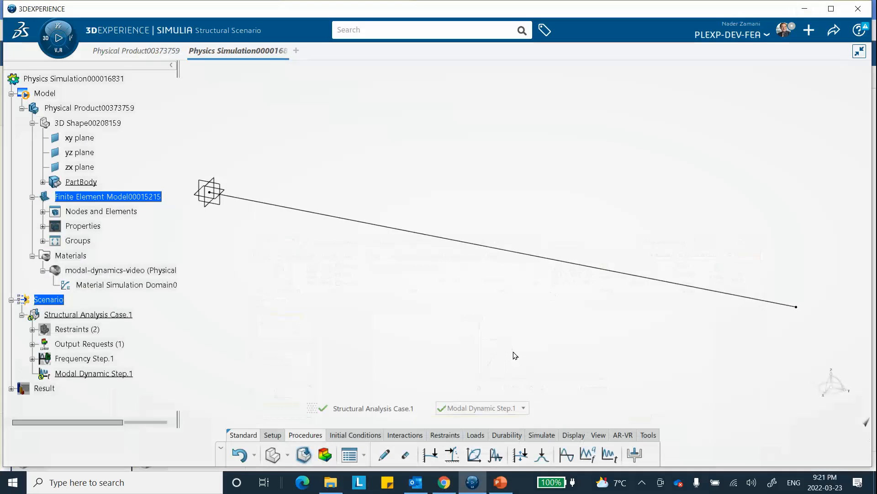
Step: Start a tabular amplitude for the force history, consult the force graph in PowerPoint again and set the smoothing to 0
{"action": "left_click", "coordinate": [271, 435]}
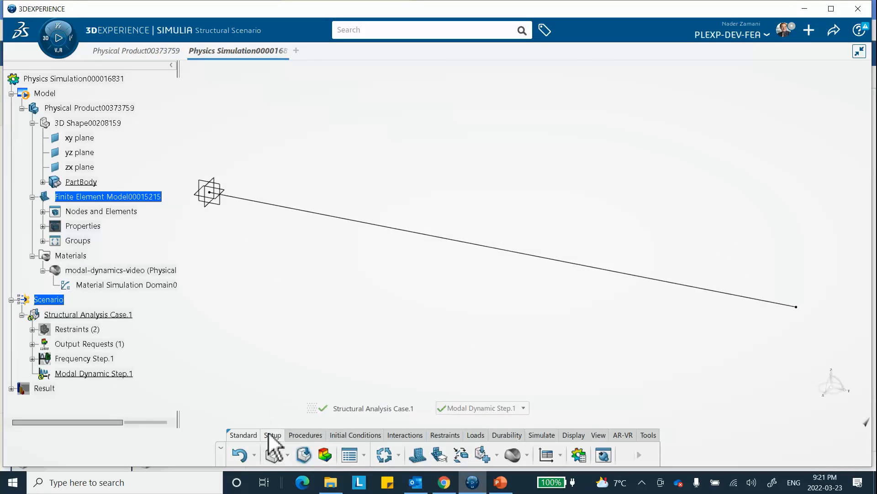
{"action": "left_click", "coordinate": [547, 455]}
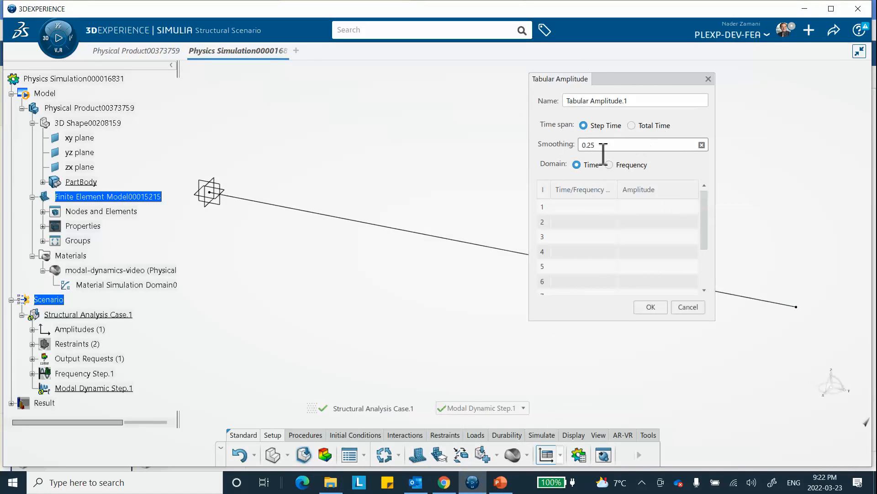
{"action": "left_click", "coordinate": [500, 481]}
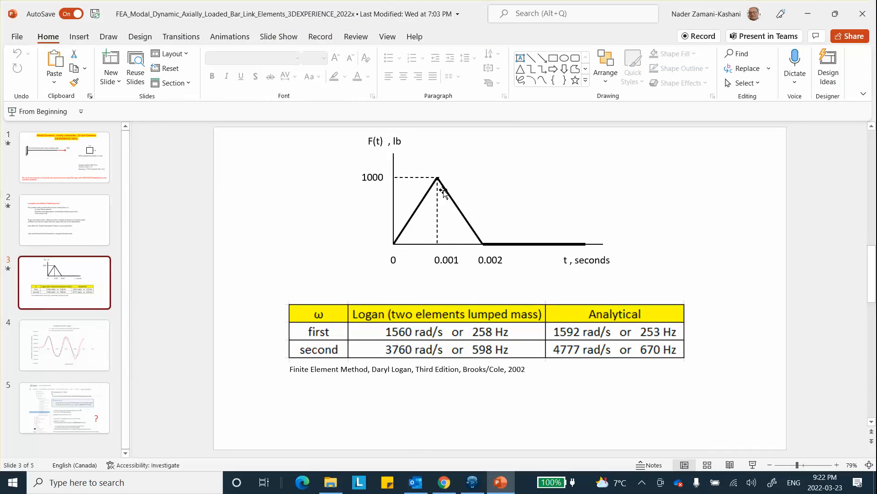
{"action": "left_click", "coordinate": [808, 14]}
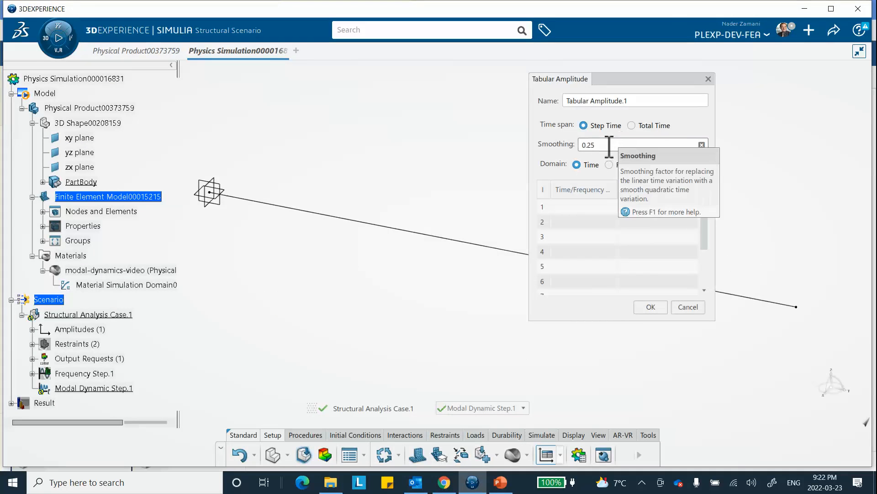
{"action": "left_click_drag", "start_coordinate": [607, 144], "coordinate": [572, 129]}
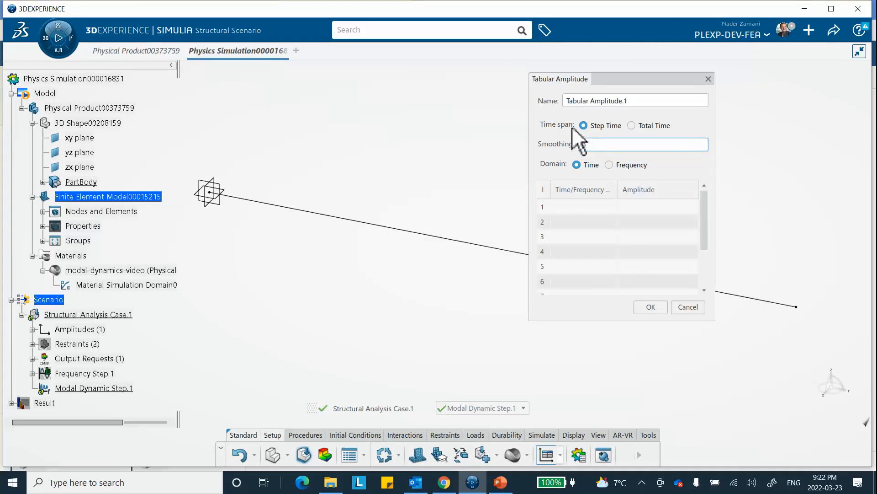
Step: Enter the first two amplitude table rows: amplitude 0 at time 0 and amplitude 1000 at time 0.001
{"action": "left_click", "coordinate": [581, 208]}
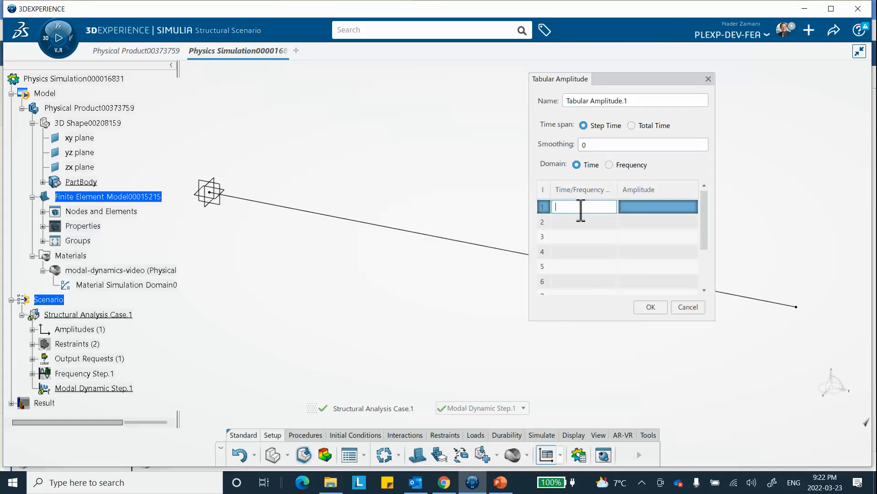
{"action": "type", "text": "0"}
{"action": "key", "text": "Tab"}
{"action": "type", "text": "0"}
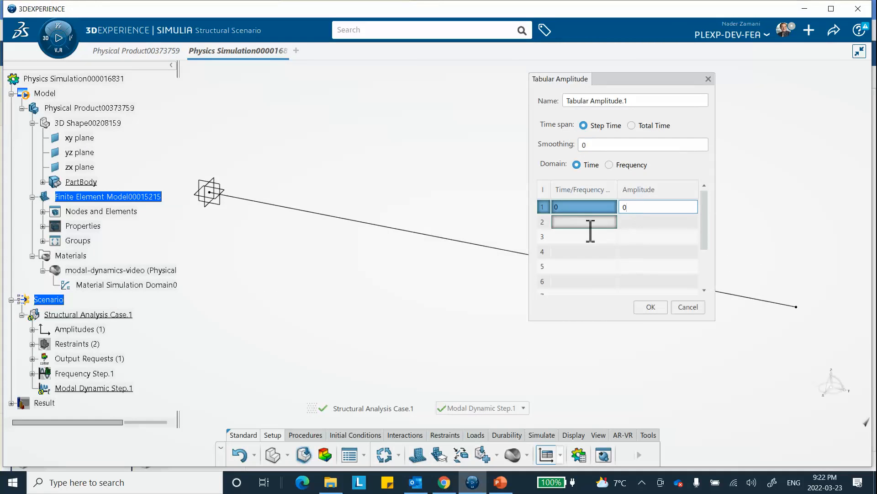
{"action": "left_click", "coordinate": [589, 224]}
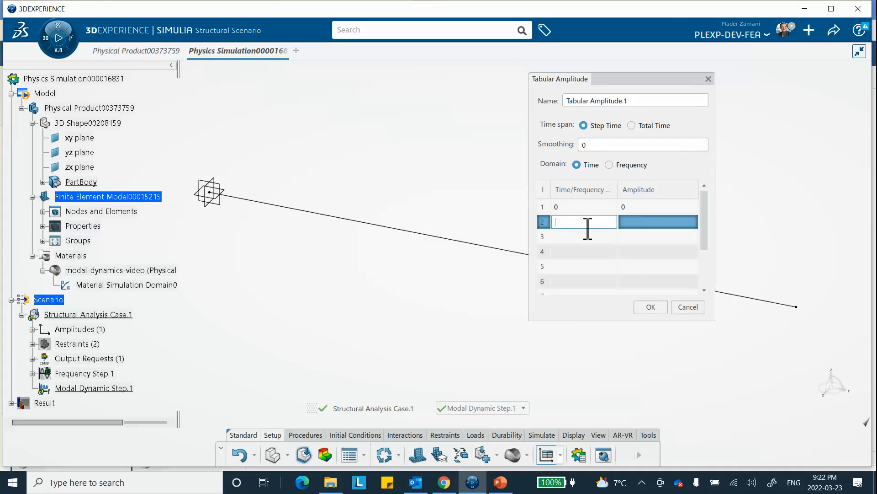
{"action": "type", "text": "0.001"}
{"action": "left_click", "coordinate": [639, 224]}
{"action": "type", "text": "2000"}
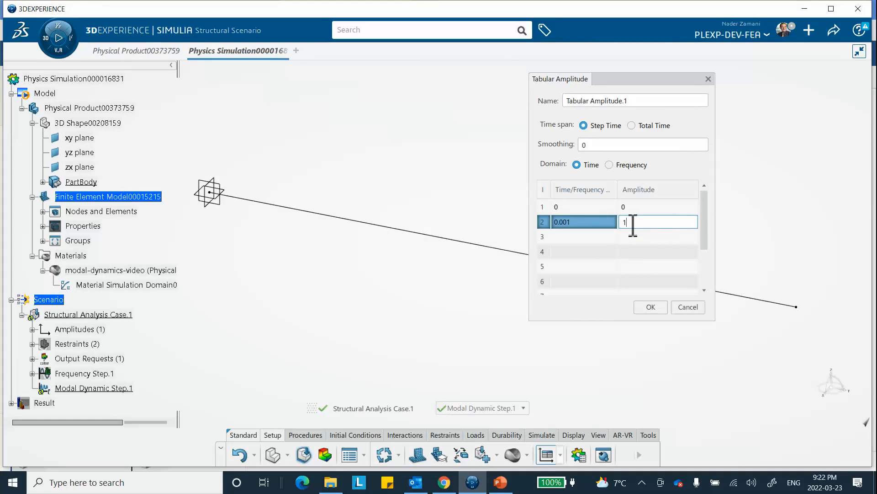
{"action": "type", "text": "0"}
Step: Enter the third and fourth amplitude table rows: amplitude 0 at time 0.002 and amplitude 0 at time 0.01
{"action": "left_click", "coordinate": [587, 237]}
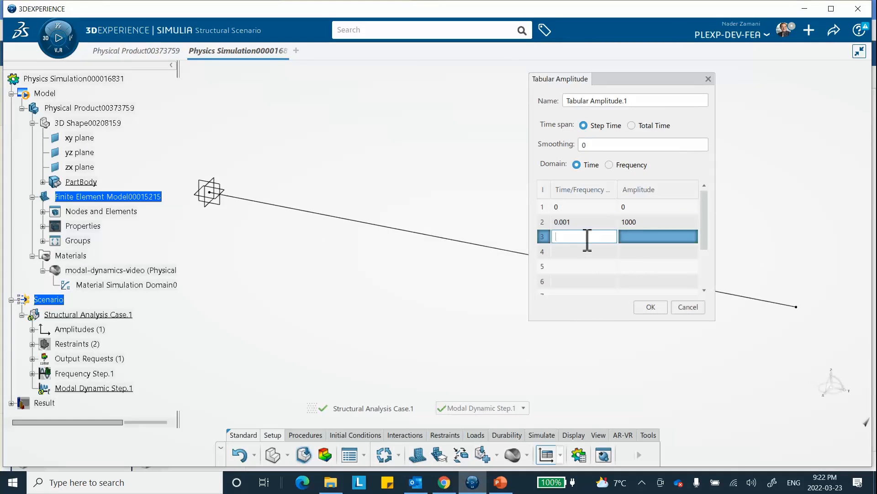
{"action": "type", "text": "0.002"}
{"action": "left_click", "coordinate": [629, 223]}
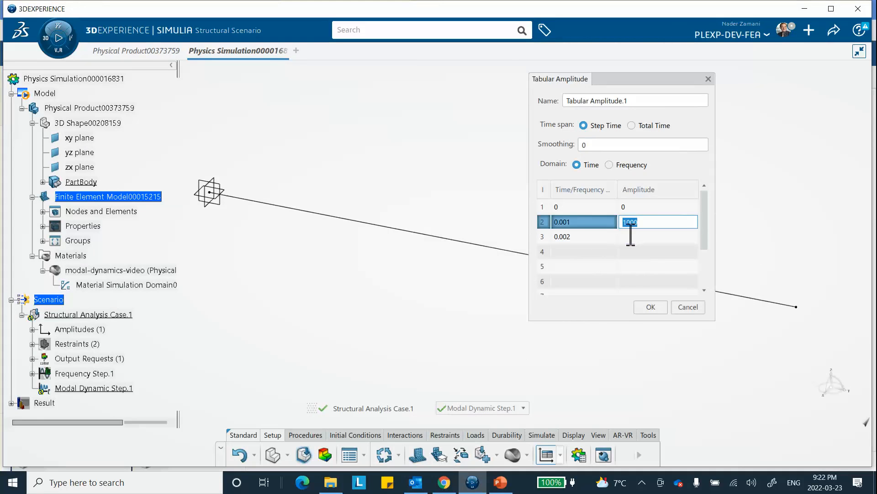
{"action": "left_click", "coordinate": [629, 237]}
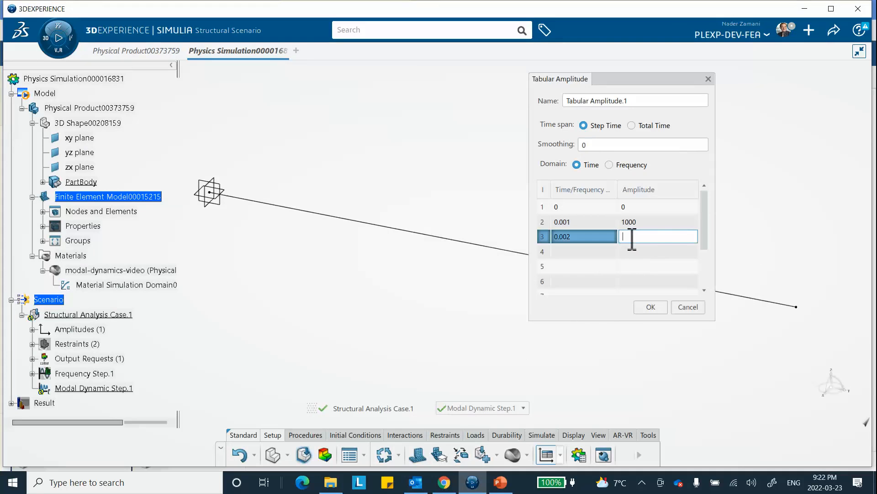
{"action": "type", "text": "0"}
{"action": "left_click", "coordinate": [582, 252]}
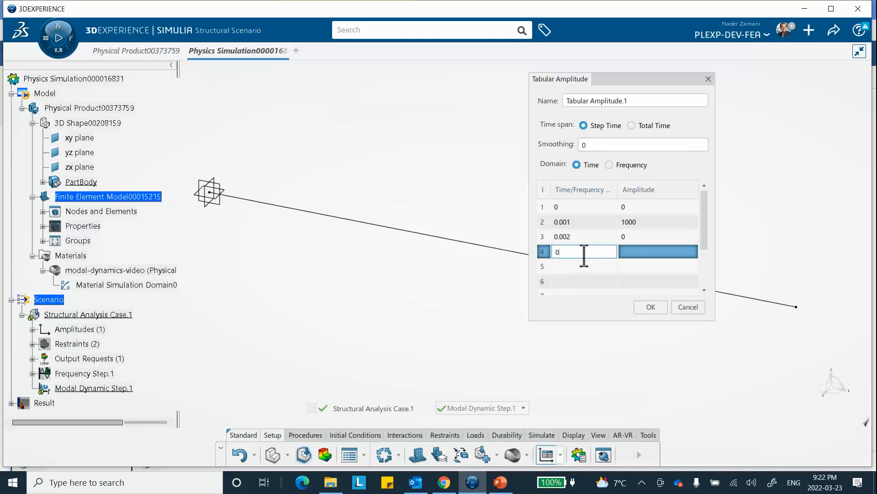
{"action": "type", "text": "0.01"}
{"action": "left_click", "coordinate": [628, 254]}
{"action": "type", "text": "0"}
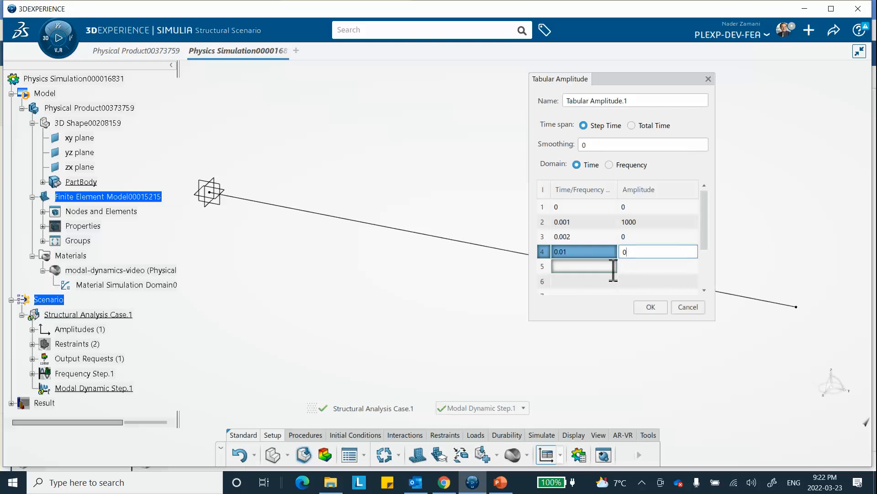
Step: Finish the fourth amplitude row and plot the tabular amplitude as an XY graph, placing the plot window clear for viewing
{"action": "left_click", "coordinate": [613, 269]}
{"action": "key", "text": "Return"}
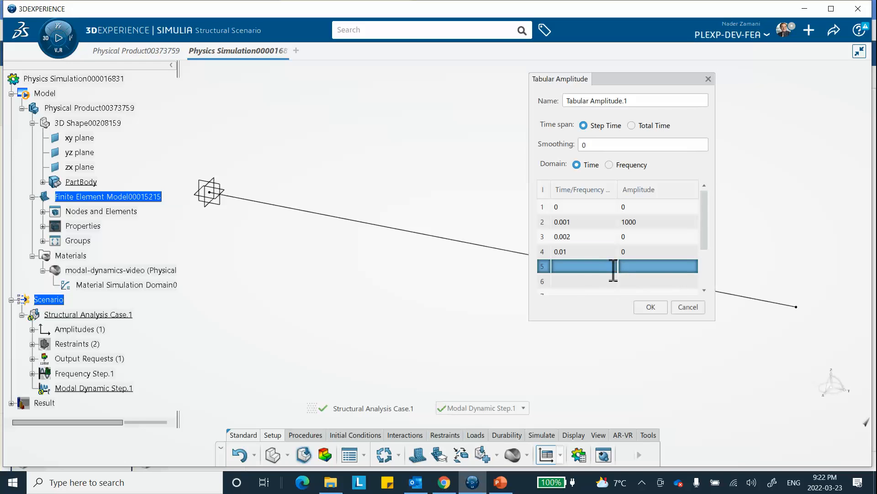
{"action": "right_click", "coordinate": [615, 265]}
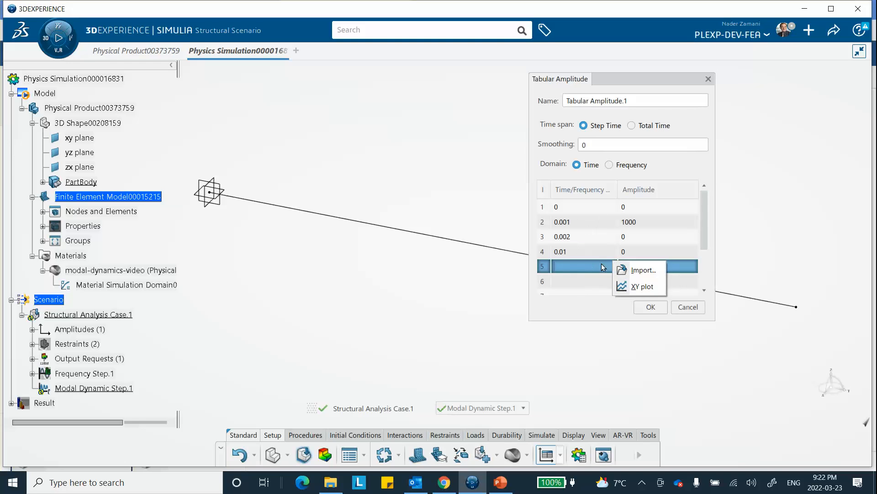
{"action": "left_click", "coordinate": [637, 287]}
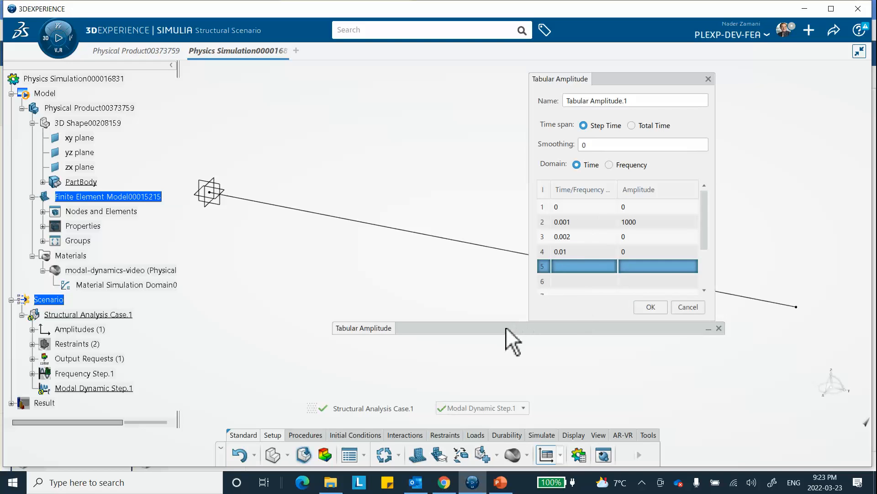
{"action": "left_click_drag", "start_coordinate": [518, 298], "coordinate": [430, 163]}
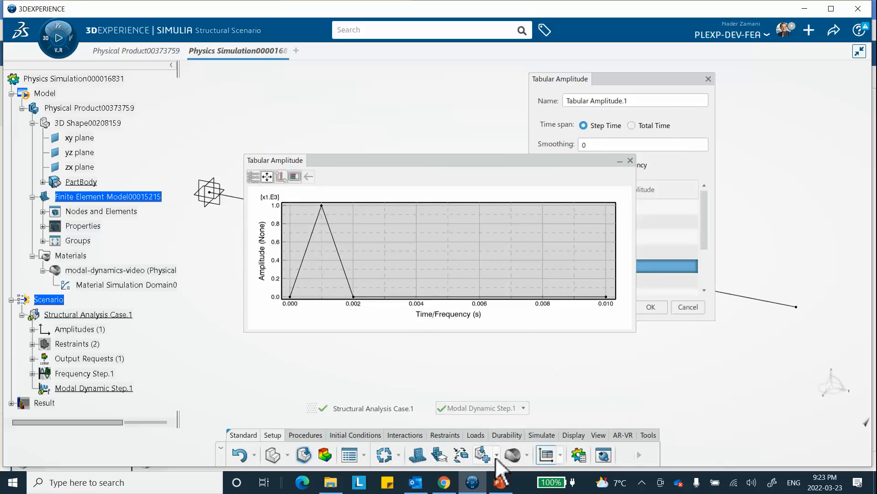
Step: Compare the plot with the force-time graph in PowerPoint, return to 3DEXPERIENCE and accept the tabular amplitude
{"action": "left_click", "coordinate": [500, 482]}
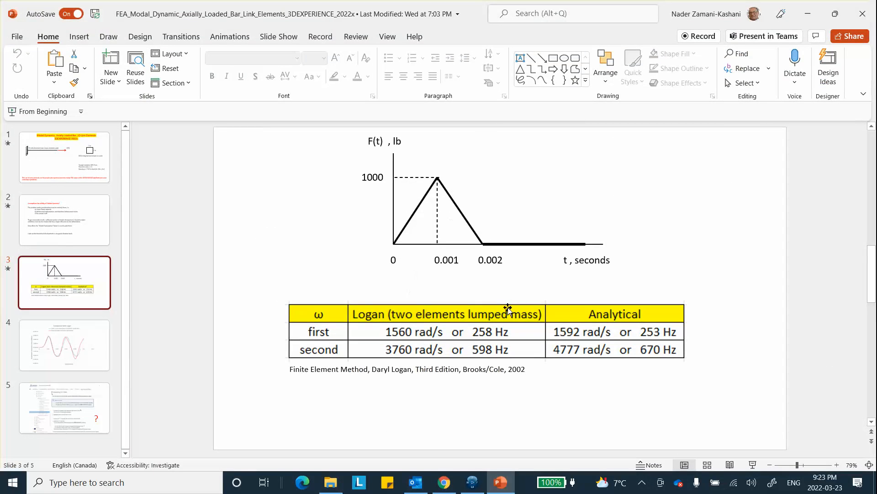
{"action": "left_click", "coordinate": [808, 14]}
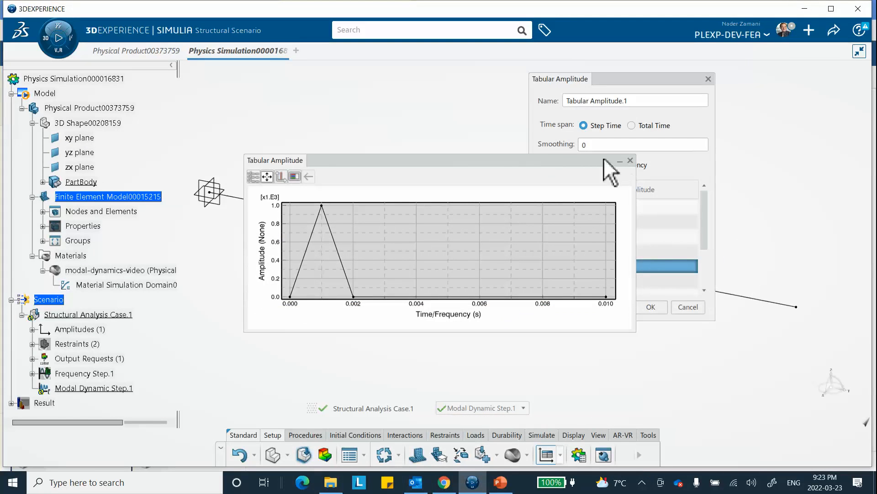
{"action": "left_click", "coordinate": [630, 161]}
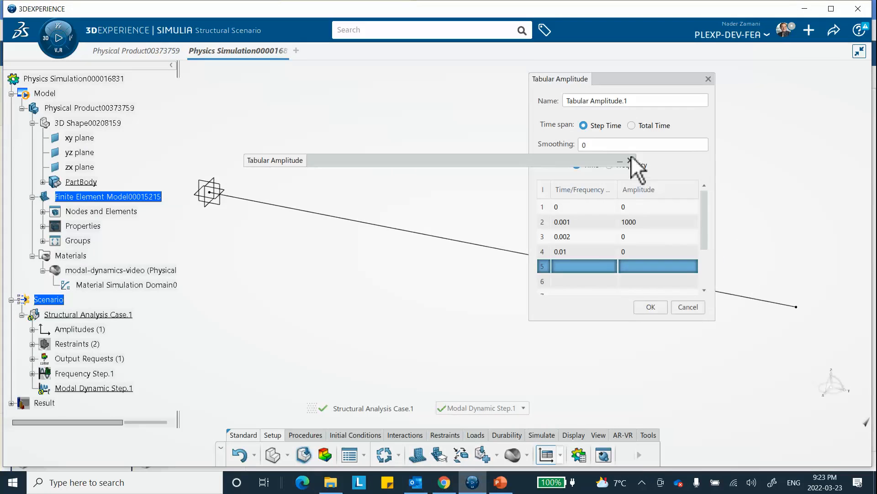
{"action": "left_click", "coordinate": [654, 307]}
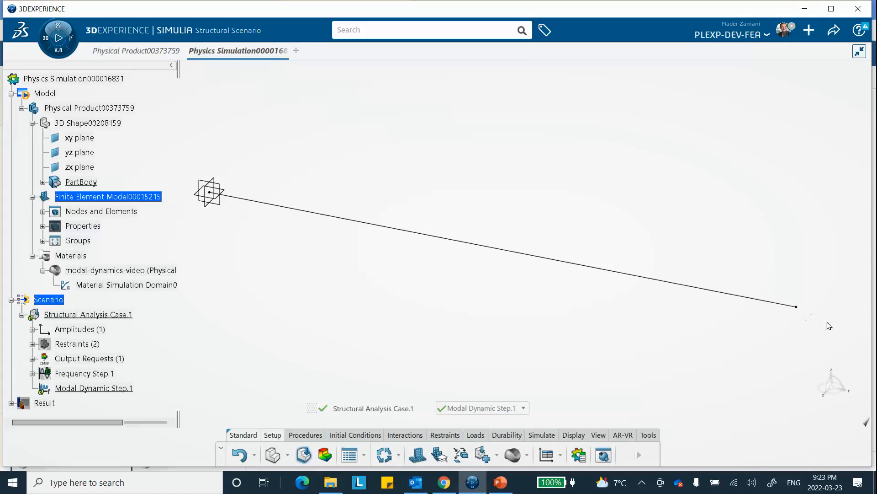
Step: Apply a 1 lbf force in the Y direction at the bar's free end vertex, using Tabular Amplitude.1 as its amplitude
{"action": "left_click", "coordinate": [475, 435]}
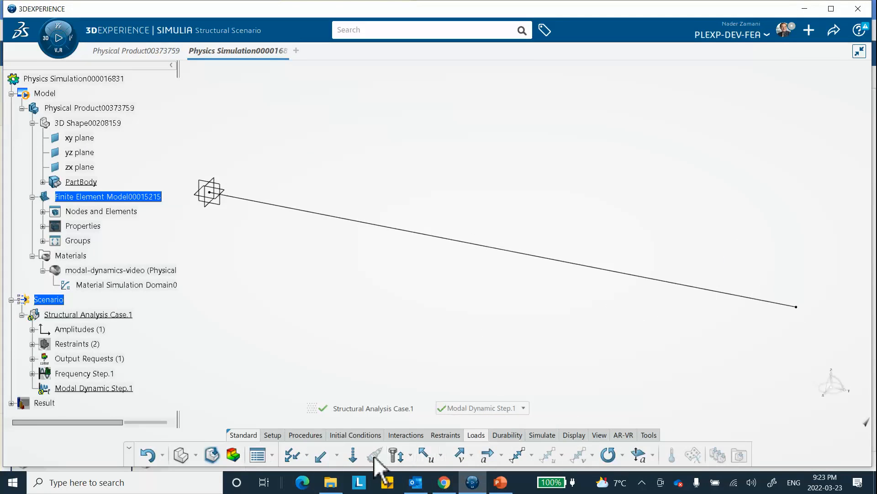
{"action": "left_click", "coordinate": [318, 456]}
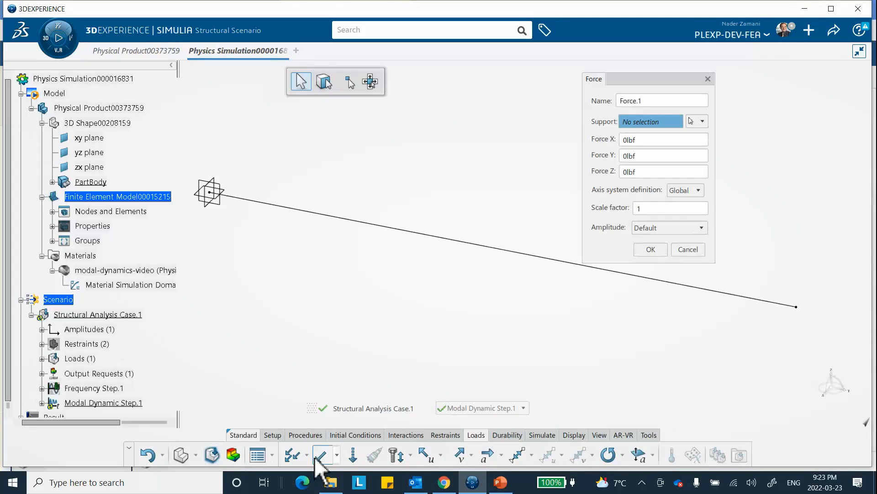
{"action": "left_click", "coordinate": [796, 306]}
{"action": "left_click", "coordinate": [663, 156]}
{"action": "type", "text": "1"}
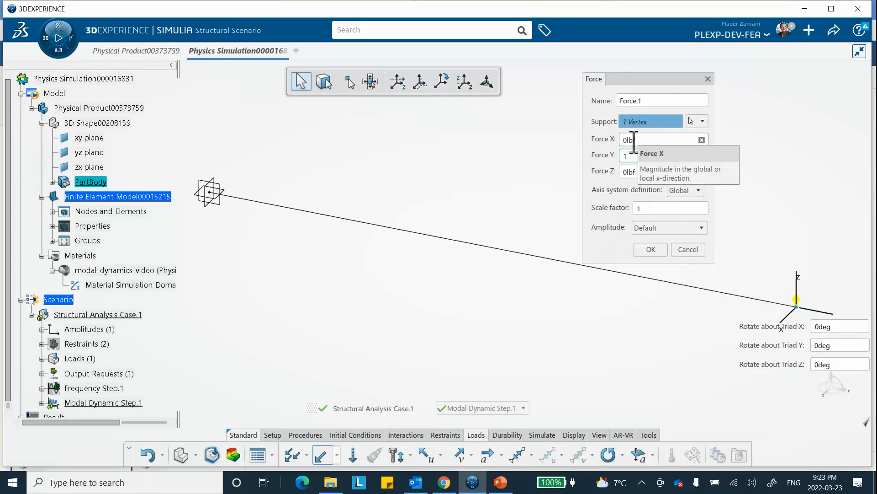
{"action": "left_click", "coordinate": [662, 229]}
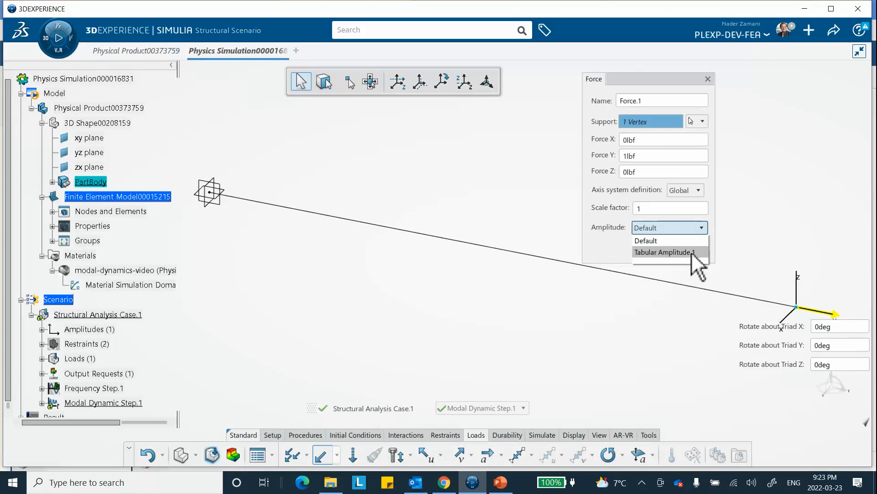
{"action": "left_click", "coordinate": [659, 252]}
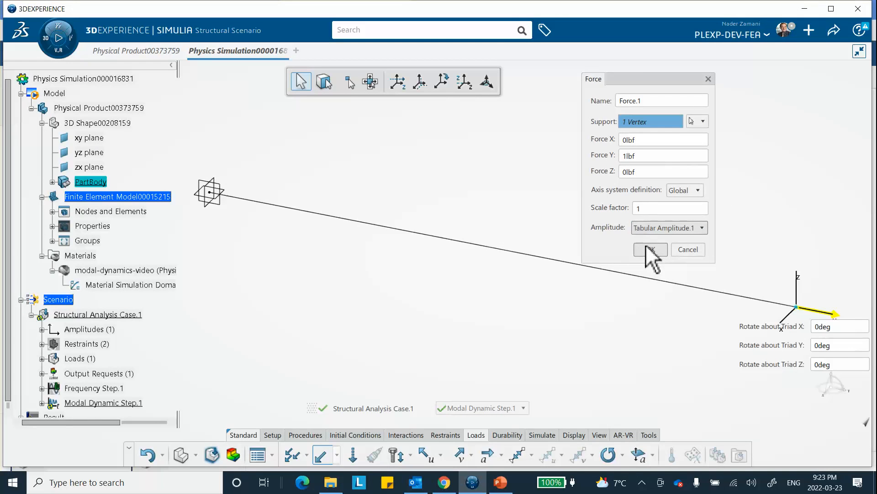
{"action": "left_click", "coordinate": [650, 250]}
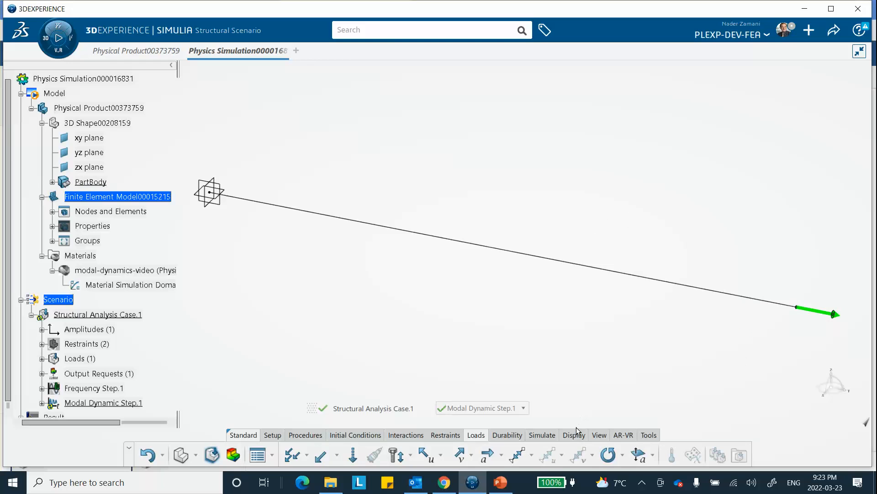
Step: Run the Model and Scenario Checks, review the diagnostics and dismiss them
{"action": "left_click", "coordinate": [544, 435]}
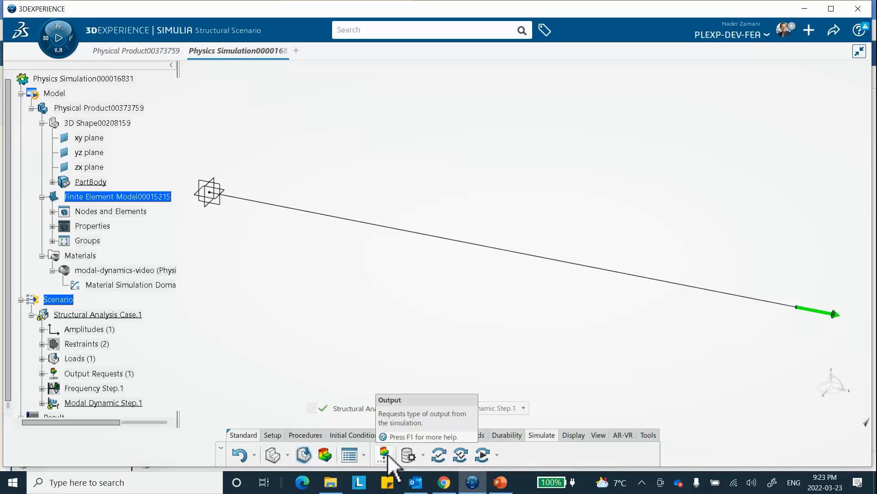
{"action": "left_click", "coordinate": [439, 455]}
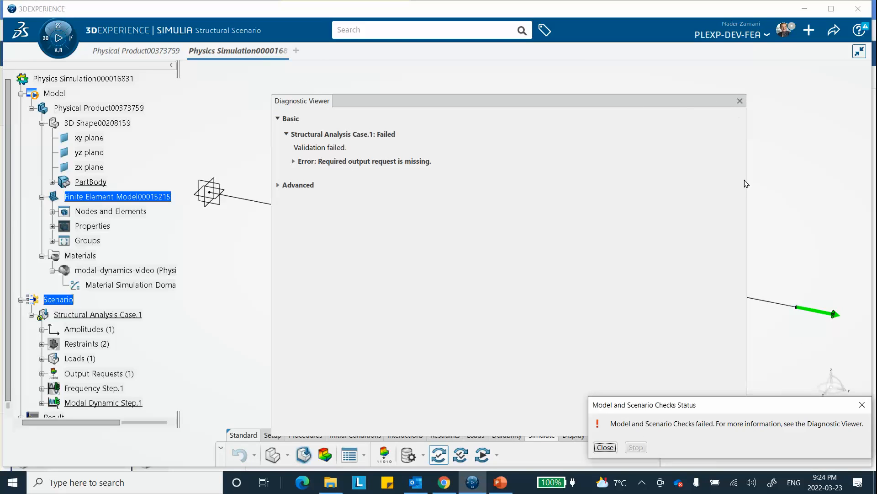
{"action": "left_click", "coordinate": [606, 447]}
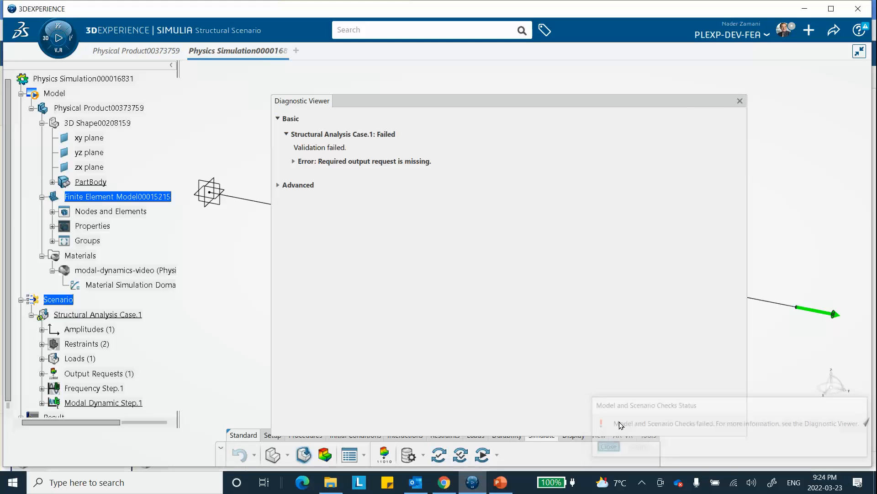
{"action": "left_click", "coordinate": [740, 101]}
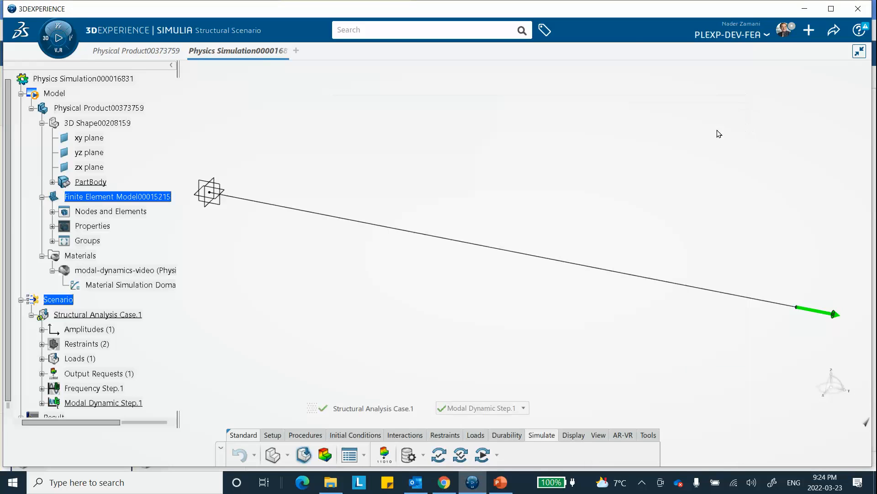
Step: Start a new output request for the modal dynamic step with the middle-node group as its support
{"action": "left_click", "coordinate": [382, 455]}
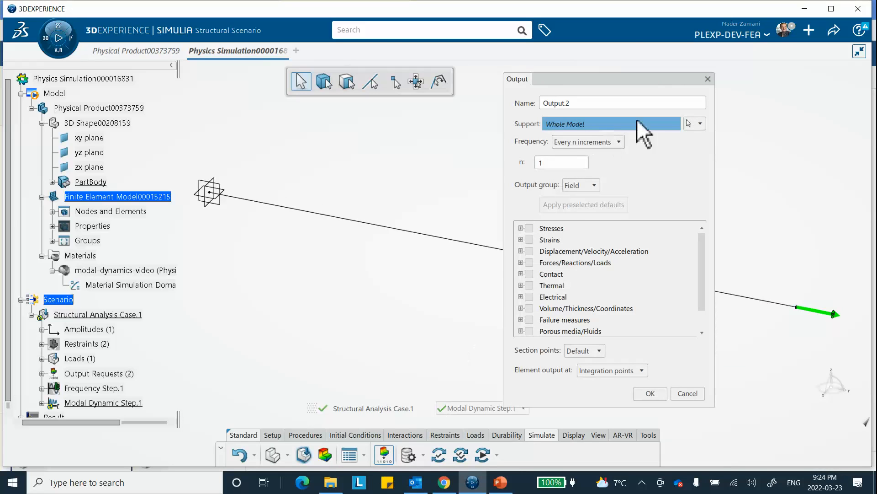
{"action": "left_click", "coordinate": [696, 124]}
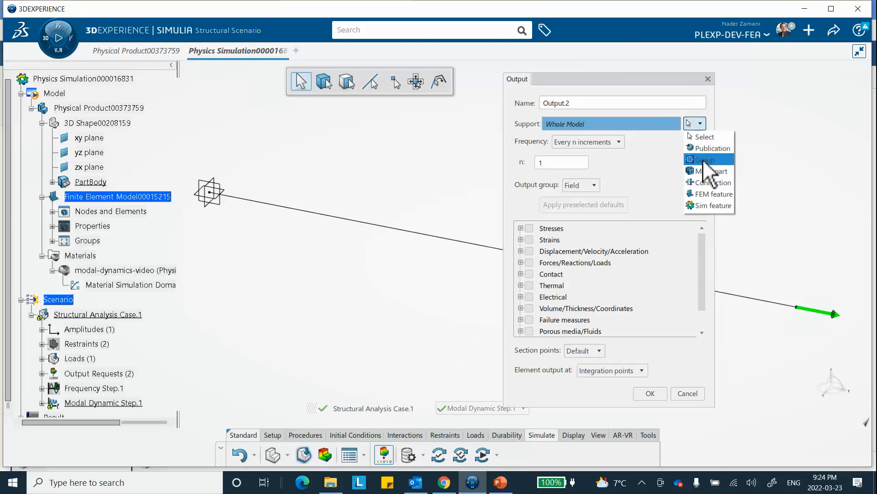
{"action": "left_click", "coordinate": [707, 159]}
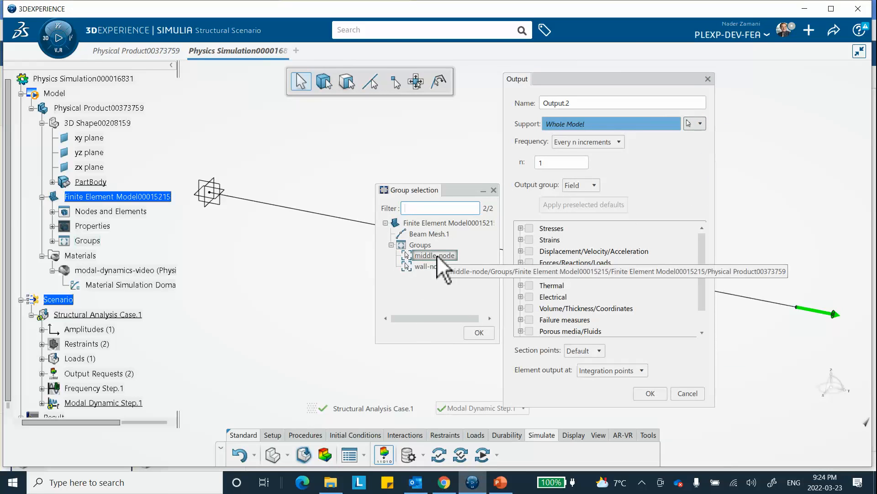
{"action": "left_click", "coordinate": [424, 256]}
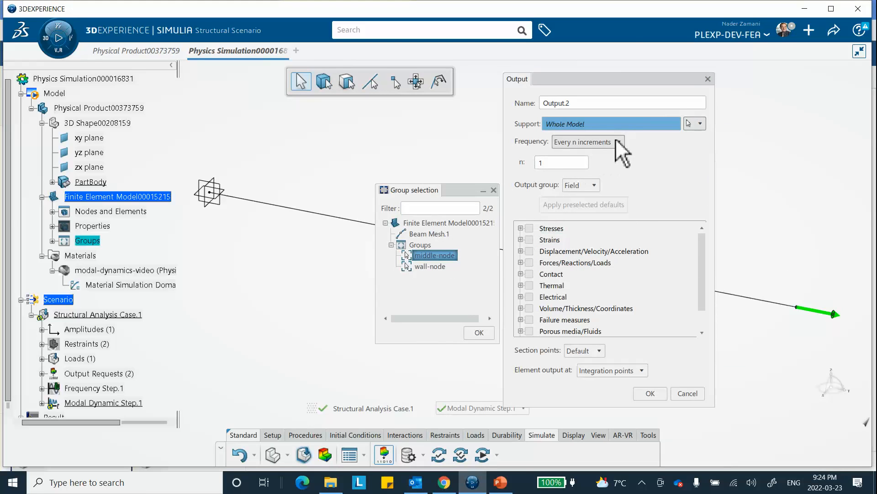
{"action": "double_click", "coordinate": [425, 256]}
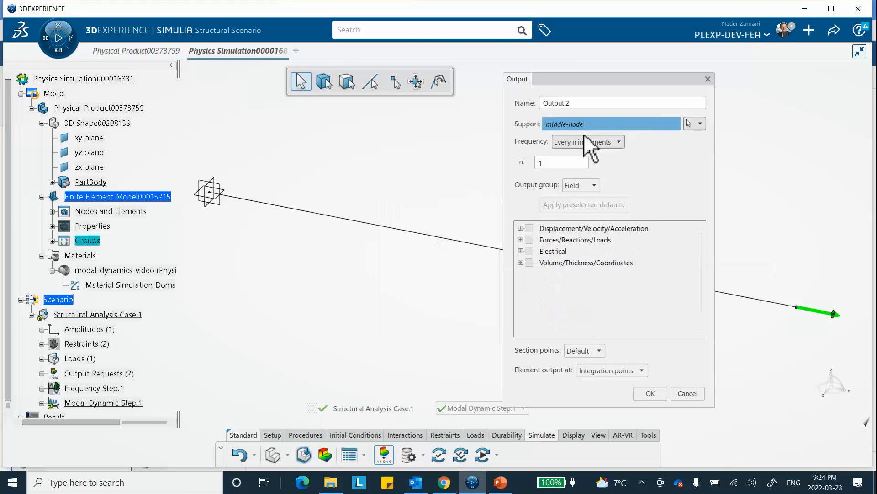
Step: Request UT, Translations for the middle node with the History output group and confirm the output request
{"action": "left_click", "coordinate": [521, 228]}
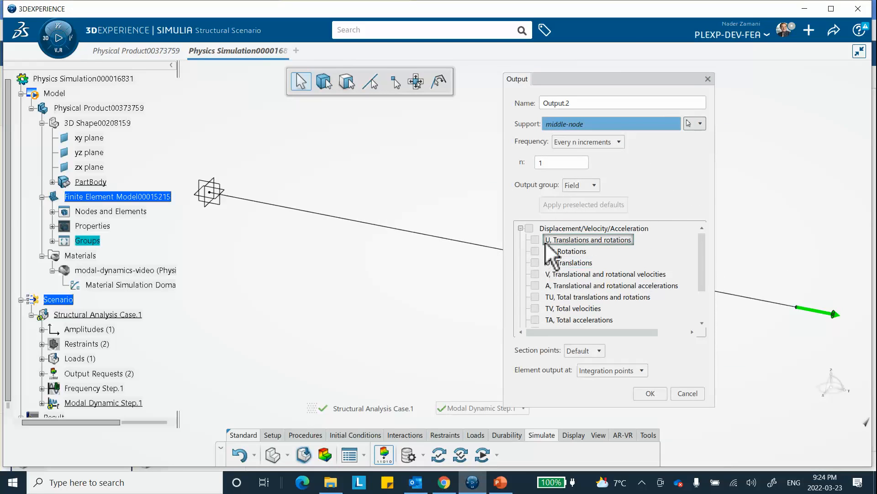
{"action": "left_click", "coordinate": [535, 263]}
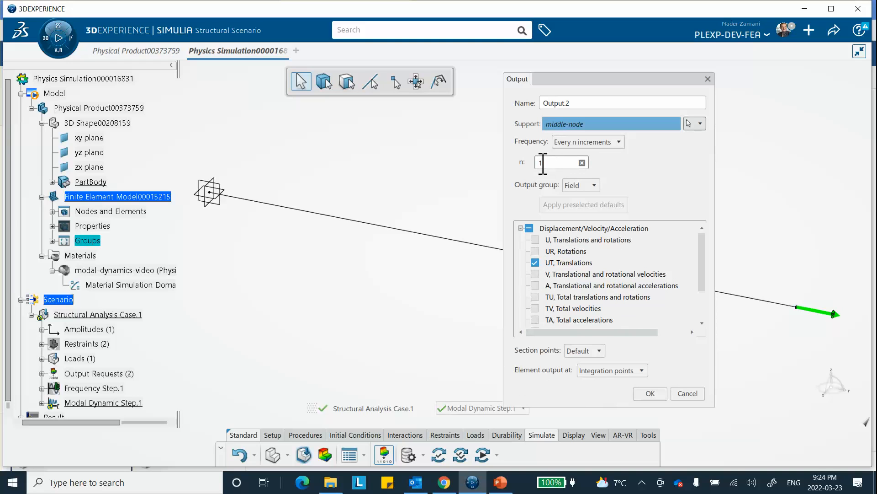
{"action": "left_click", "coordinate": [585, 185]}
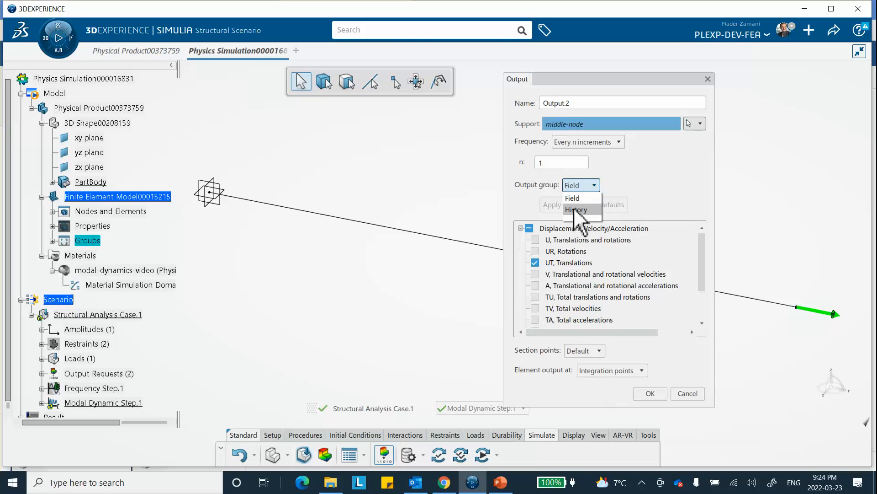
{"action": "left_click", "coordinate": [575, 210]}
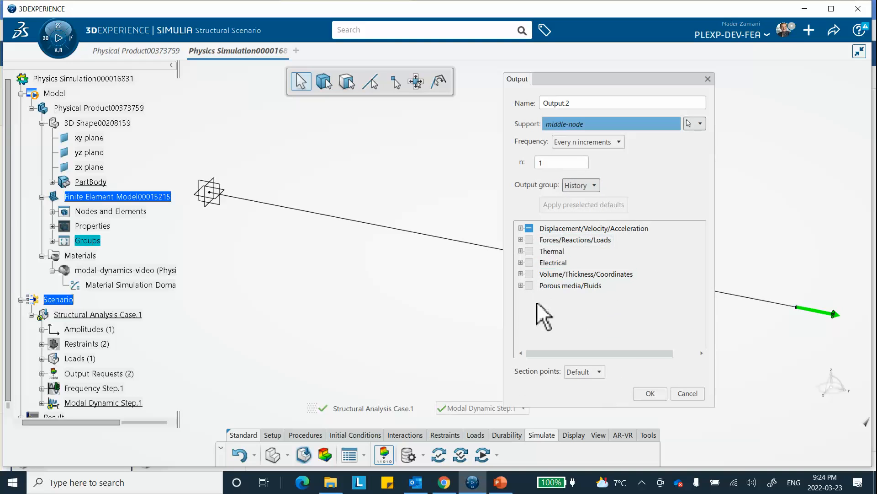
{"action": "left_click", "coordinate": [520, 228]}
{"action": "left_click", "coordinate": [521, 228]}
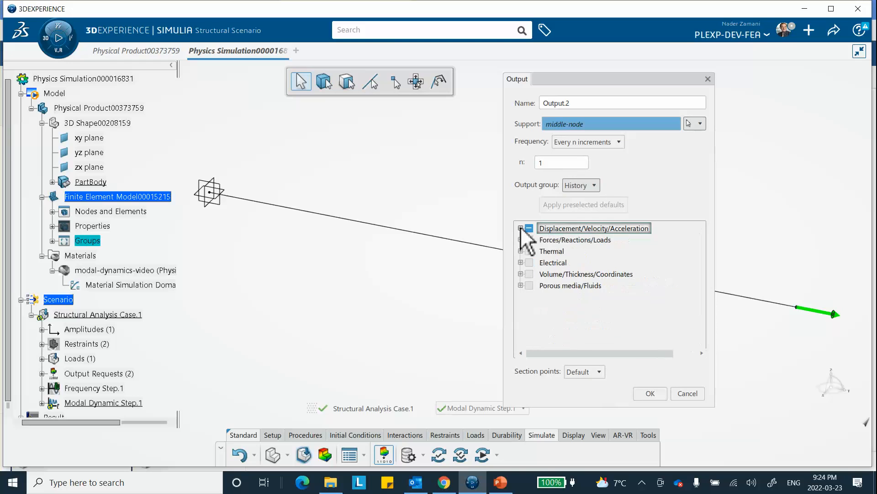
{"action": "left_click", "coordinate": [648, 394]}
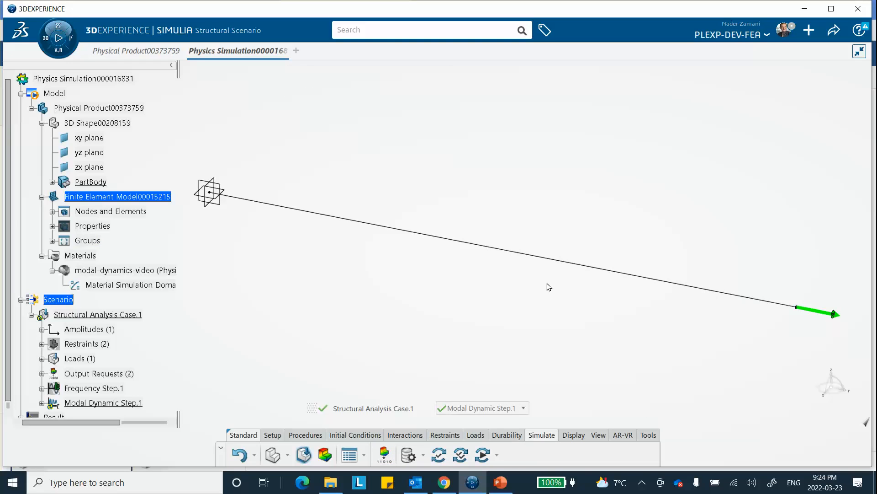
Step: Start another output request for the modal dynamic step with the wall-node group as its support
{"action": "left_click", "coordinate": [385, 454]}
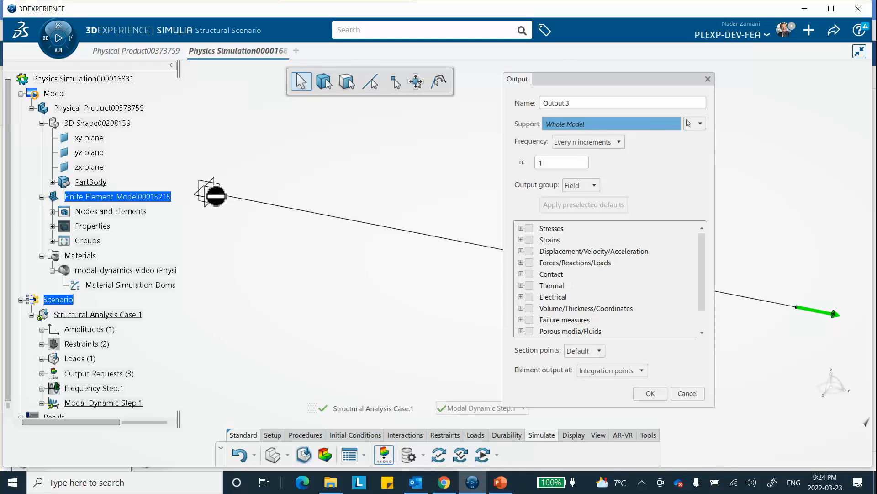
{"action": "left_click", "coordinate": [700, 125]}
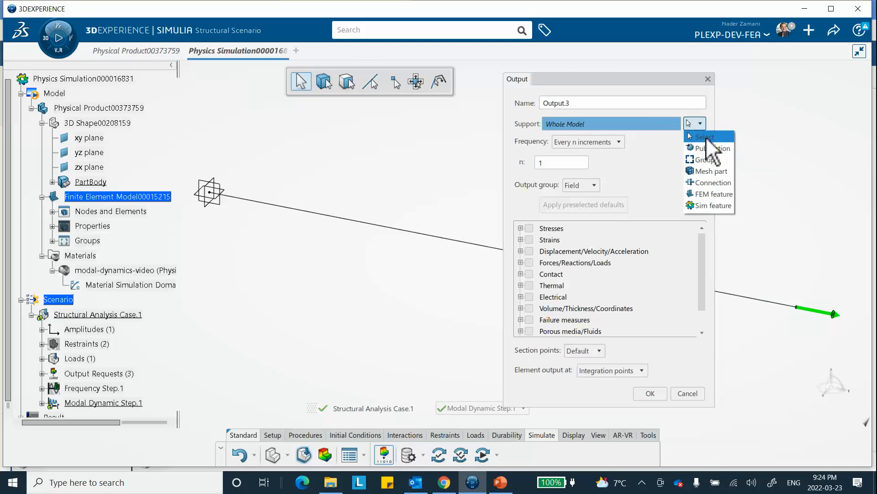
{"action": "left_click", "coordinate": [705, 159]}
{"action": "double_click", "coordinate": [437, 269]}
Step: Request RT, Reaction forces for the wall node with the History output group and confirm the output request
{"action": "left_click", "coordinate": [586, 185]}
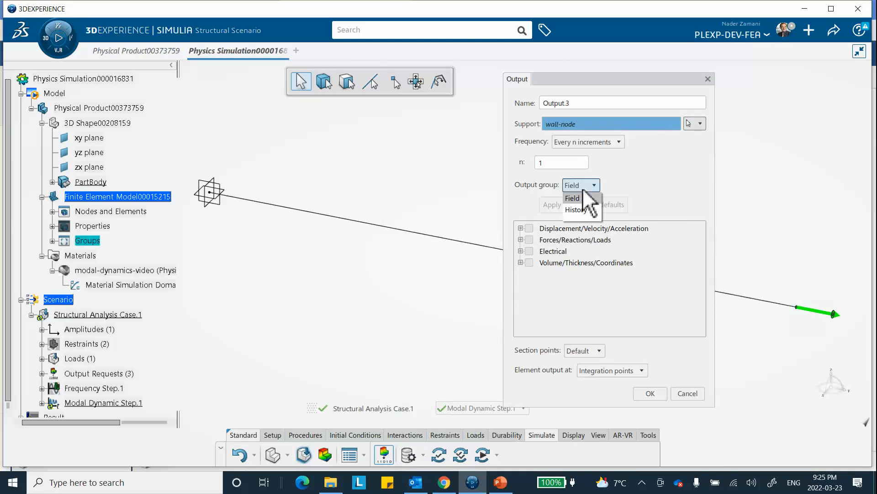
{"action": "left_click", "coordinate": [577, 204]}
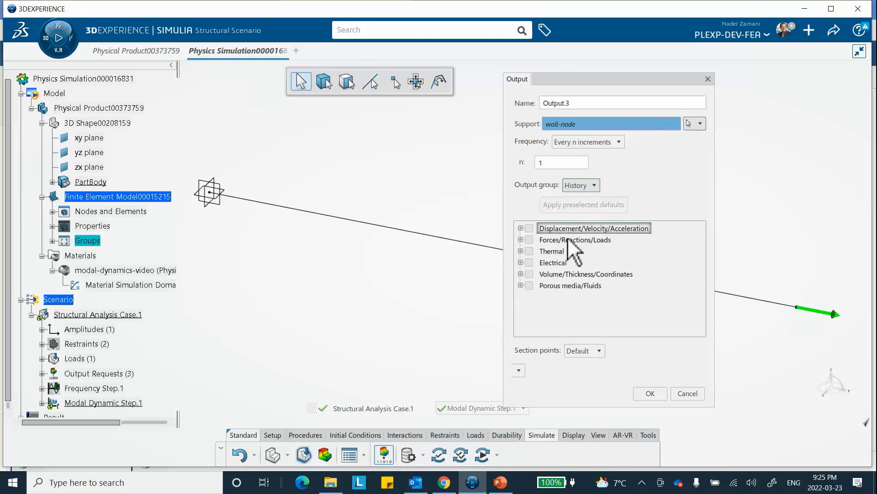
{"action": "left_click", "coordinate": [521, 239]}
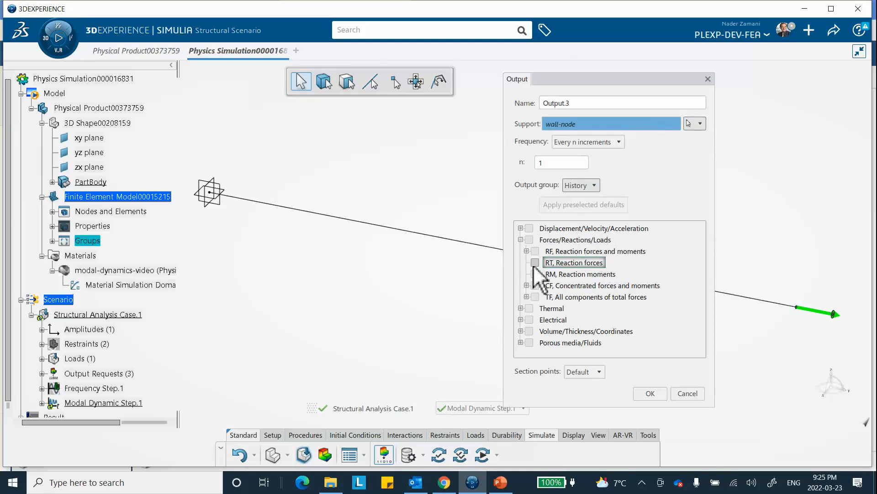
{"action": "left_click", "coordinate": [535, 264]}
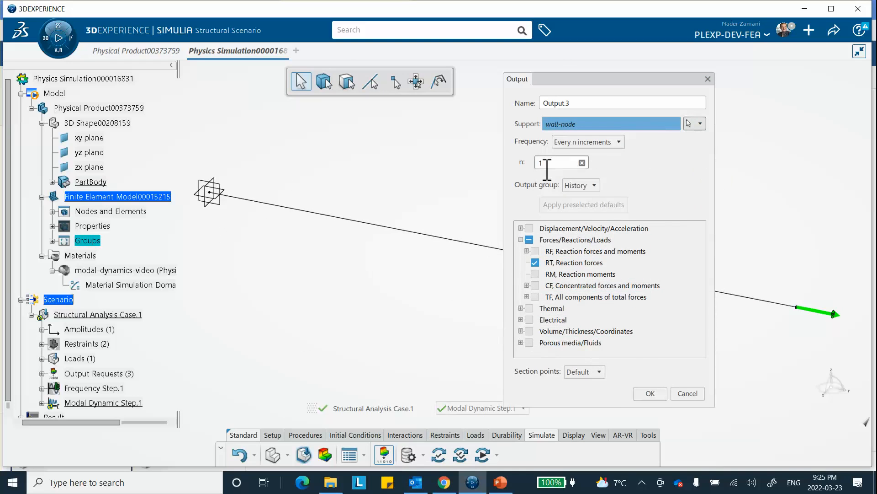
{"action": "left_click", "coordinate": [647, 393]}
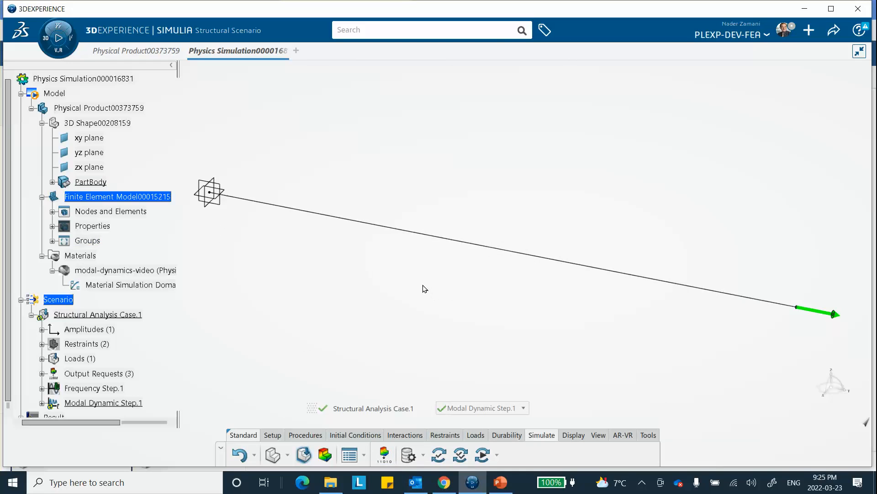
Step: Run the Model and Scenario Checks, then the Simulation Checks locally on 4 cores, and dismiss their status reports
{"action": "left_click", "coordinate": [439, 455]}
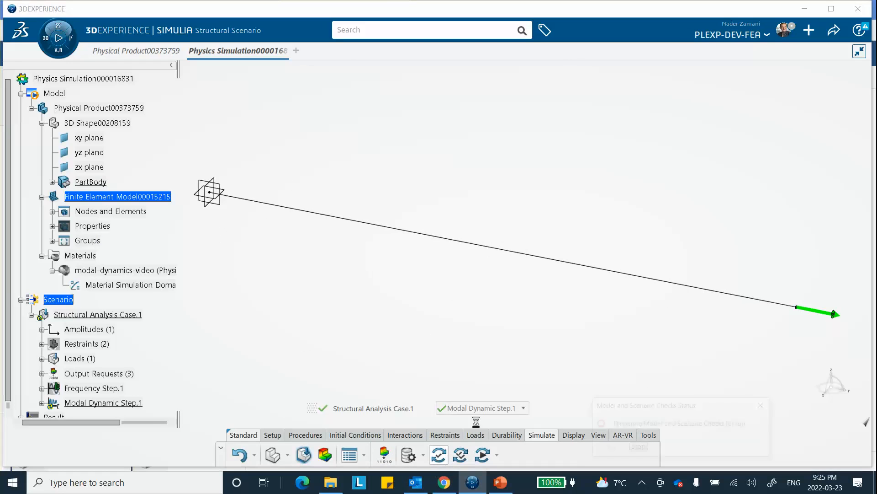
{"action": "left_click", "coordinate": [602, 447]}
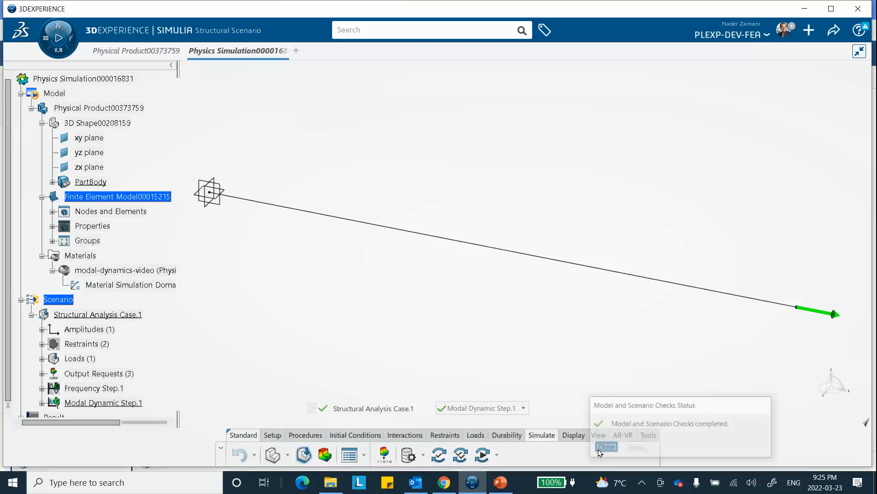
{"action": "left_click", "coordinate": [460, 454]}
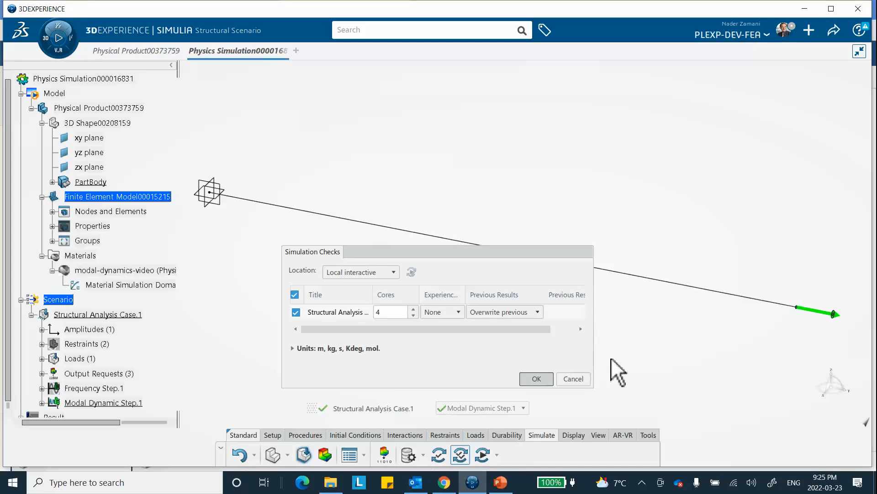
{"action": "key", "text": "Return"}
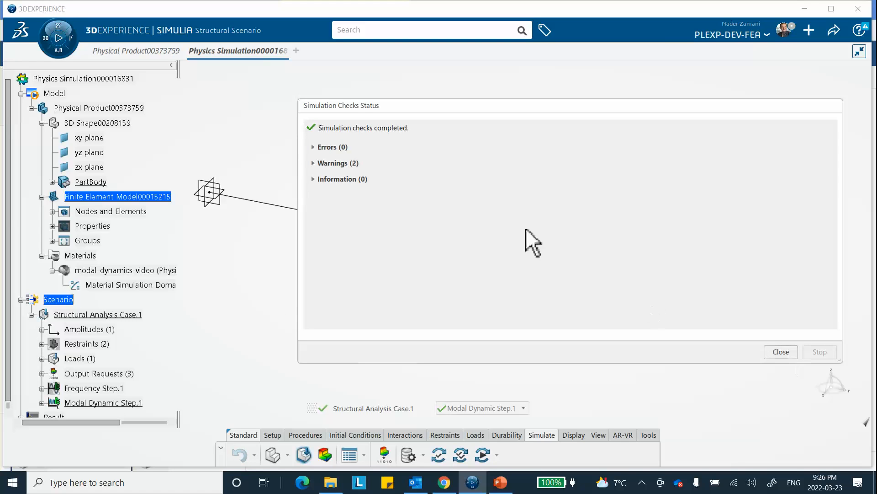
{"action": "left_click", "coordinate": [772, 352]}
Step: Simulate Structural Analysis Case.1 locally on 4 cores and dismiss the simulation status
{"action": "left_click", "coordinate": [479, 455]}
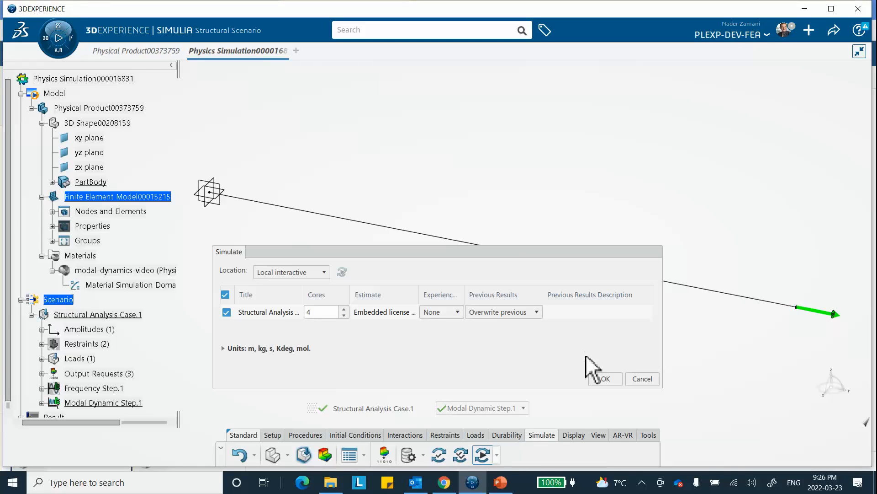
{"action": "left_click", "coordinate": [606, 380]}
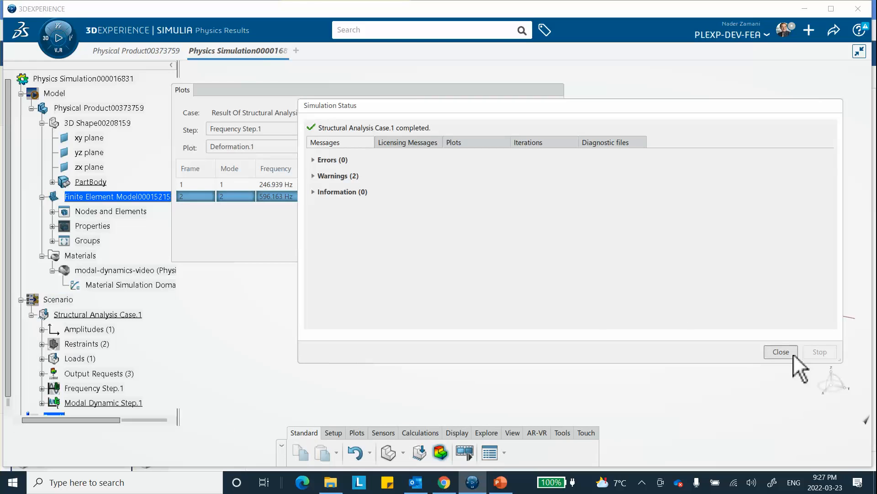
{"action": "left_click", "coordinate": [779, 353]}
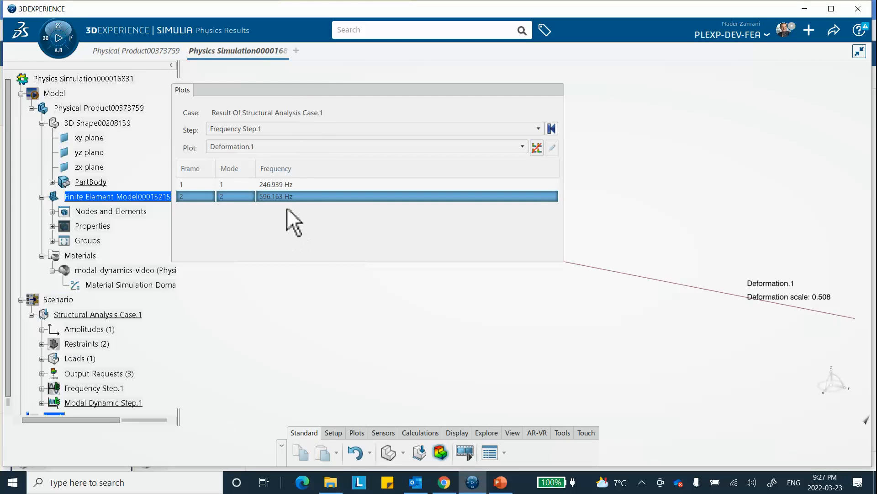
Step: Switch the displayed results to Modal Dynamic Step.1 with the Undeformed Model plot
{"action": "left_click", "coordinate": [267, 129]}
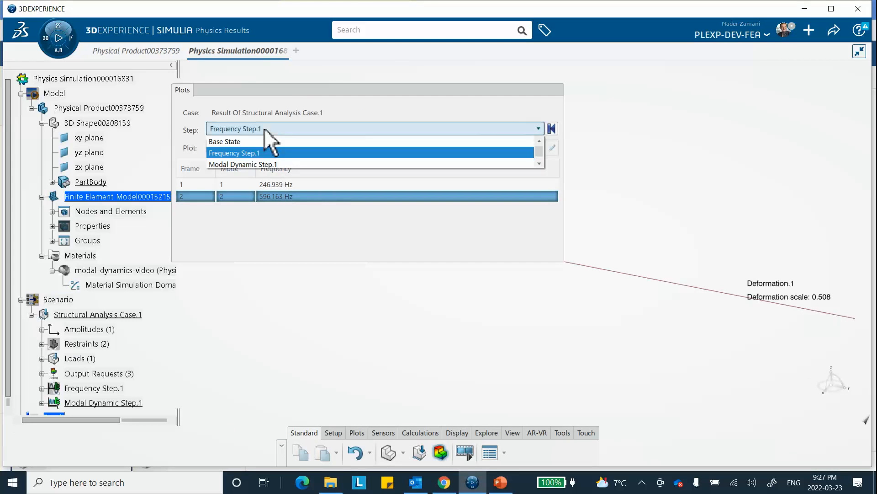
{"action": "left_click", "coordinate": [254, 165]}
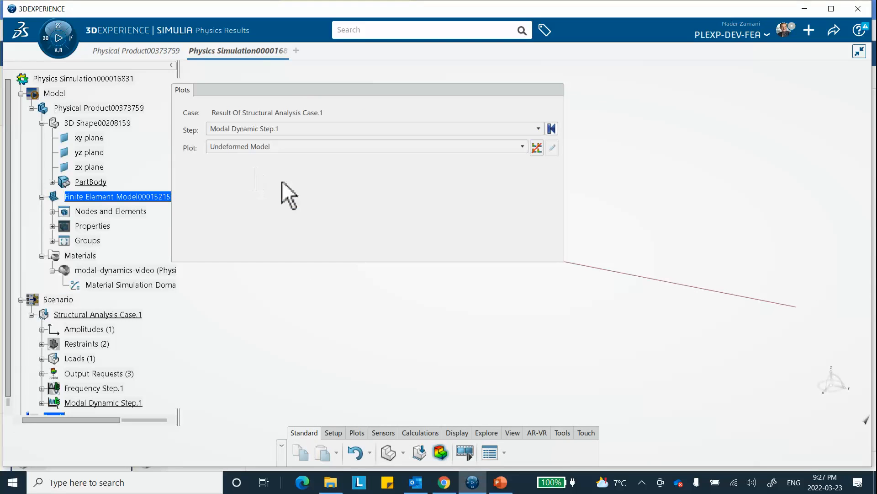
{"action": "left_click", "coordinate": [256, 146]}
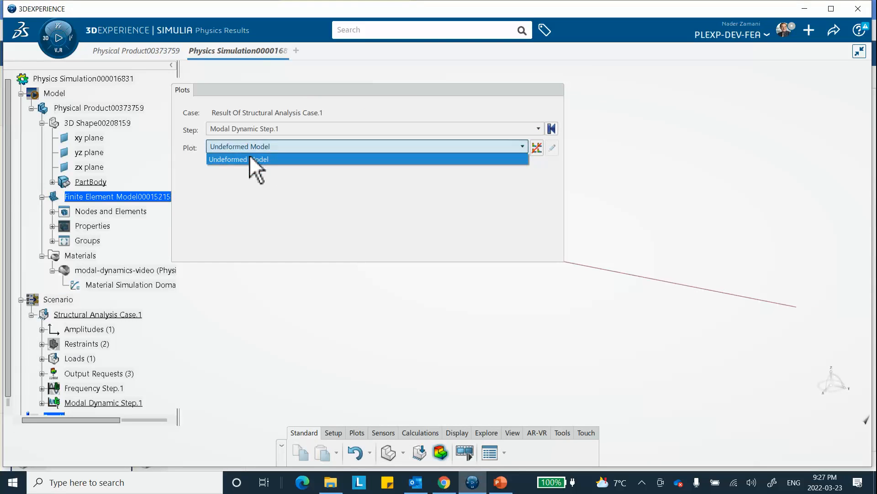
{"action": "left_click", "coordinate": [255, 159]}
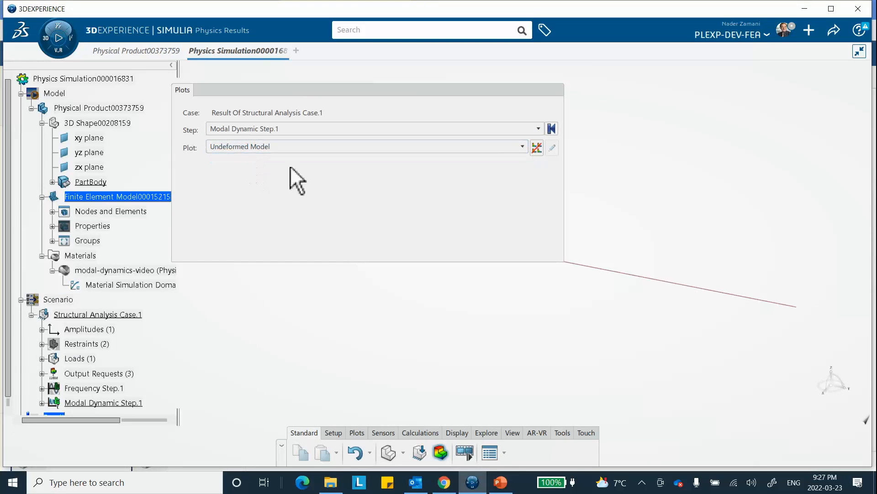
Step: Recheck which steps and plots the results offer for Modal Dynamic Step.1 and collapse the plot list
{"action": "left_click", "coordinate": [405, 89]}
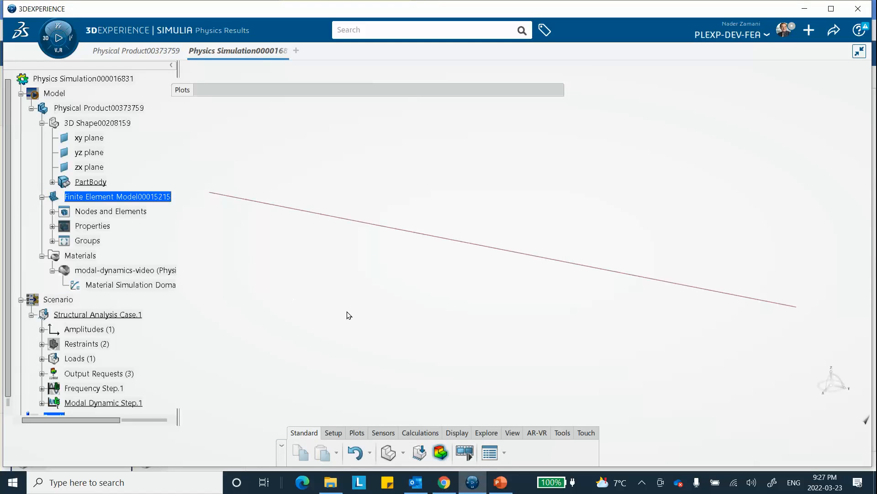
{"action": "left_click", "coordinate": [332, 92]}
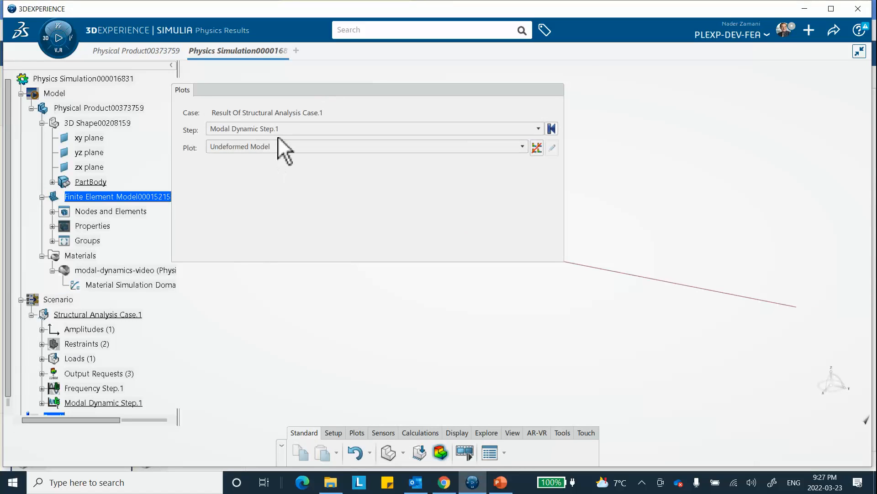
{"action": "left_click", "coordinate": [282, 129]}
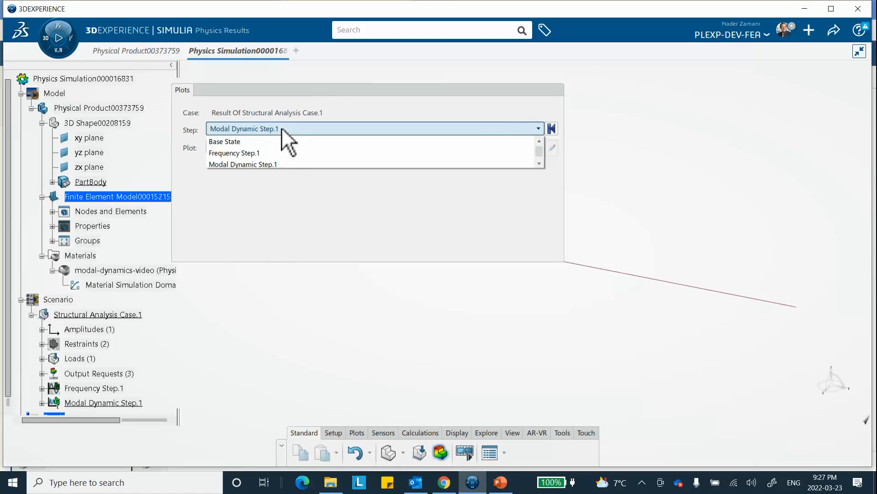
{"action": "left_click", "coordinate": [272, 164]}
{"action": "left_click", "coordinate": [275, 147]}
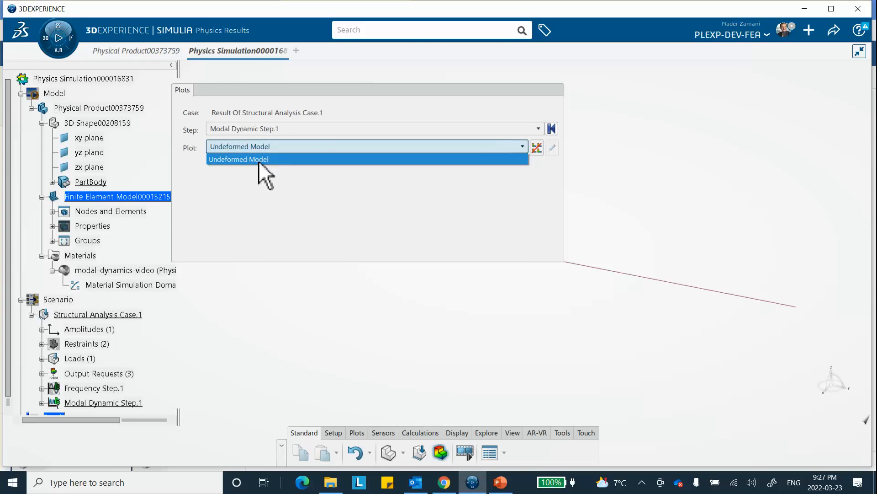
{"action": "left_click", "coordinate": [371, 295]}
{"action": "left_click", "coordinate": [418, 89]}
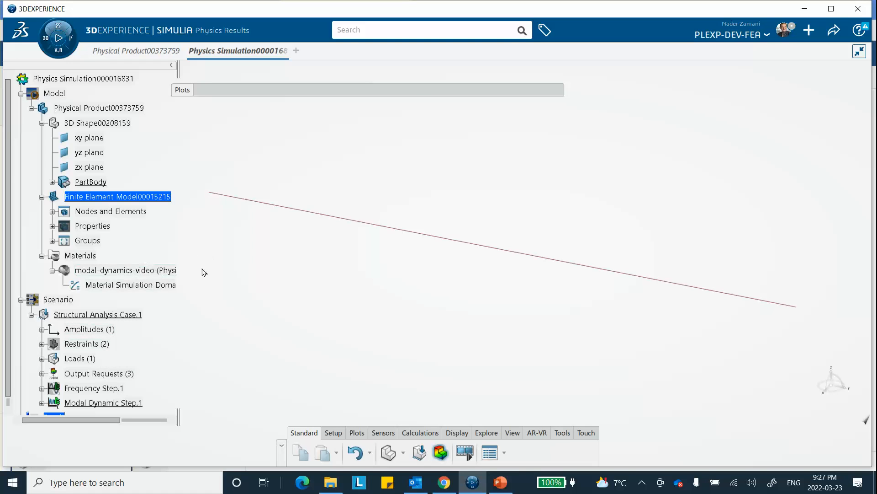
Step: Open the definition of Modal Dynamic Step.1, review its step time and time increment, and close it
{"action": "scroll", "coordinate": [145, 282], "scroll_direction": "down", "scroll_amount": 3}
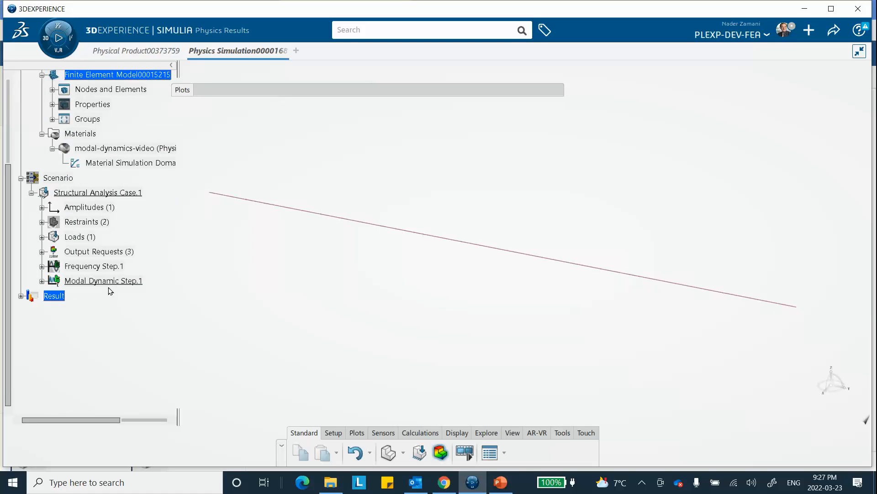
{"action": "left_click", "coordinate": [42, 281]}
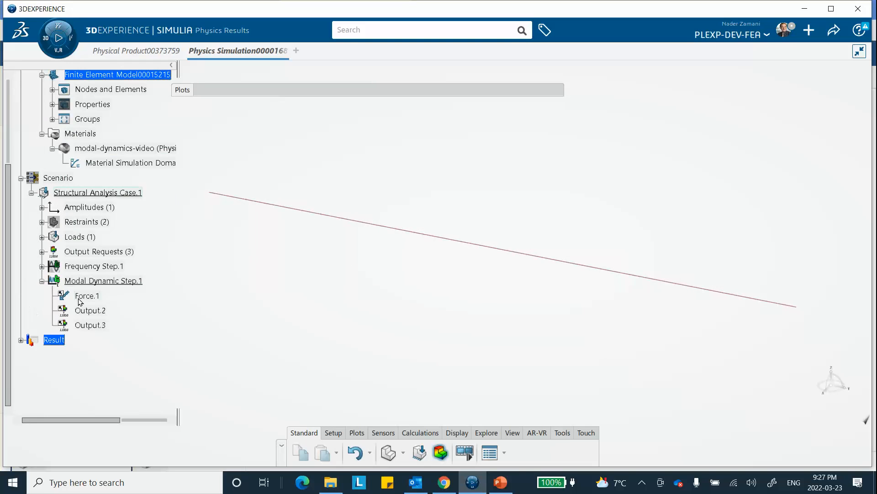
{"action": "left_click", "coordinate": [89, 280]}
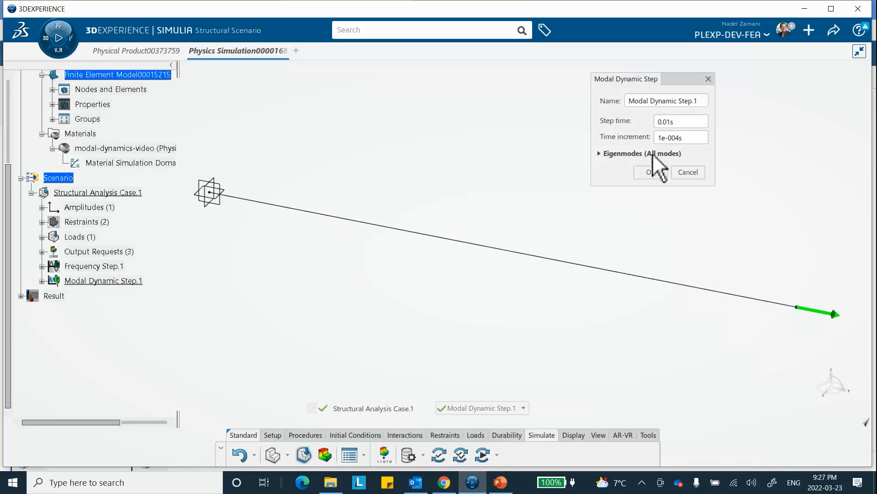
{"action": "left_click", "coordinate": [651, 172]}
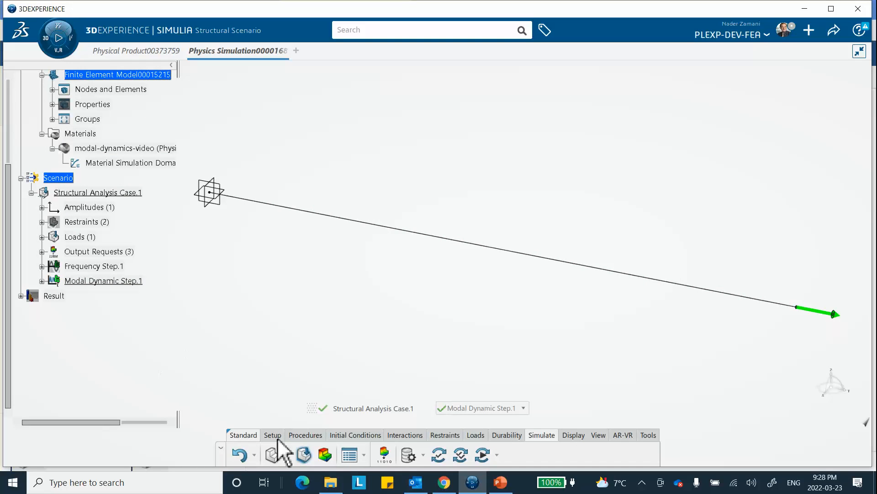
Step: Return to the physics results, examine the plots available for the modal dynamic step and collapse the plot list
{"action": "left_click", "coordinate": [325, 457]}
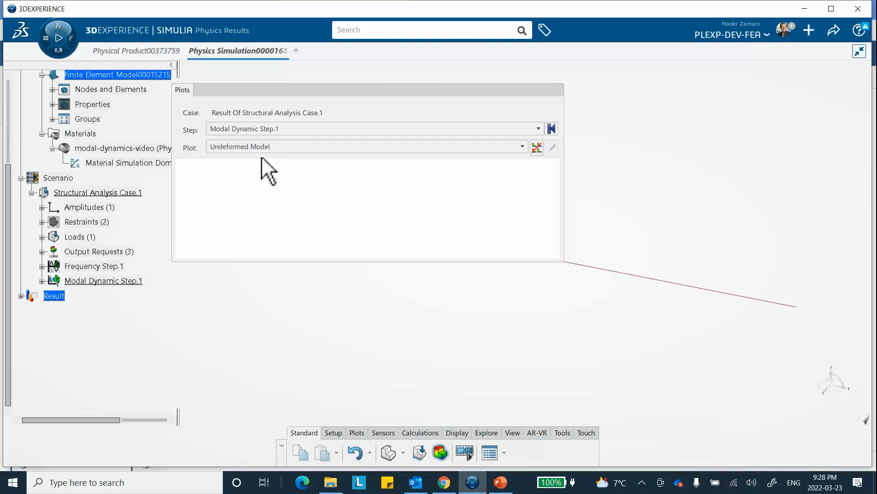
{"action": "left_click", "coordinate": [264, 147]}
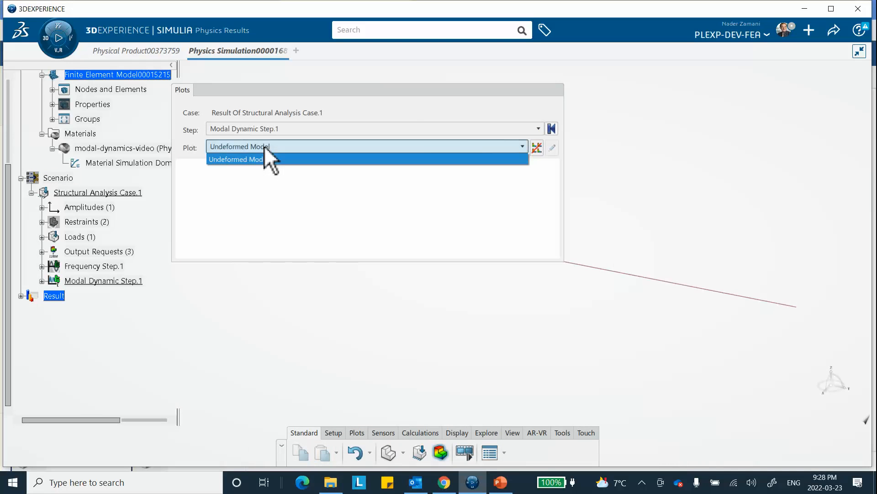
{"action": "left_click", "coordinate": [405, 95]}
{"action": "left_click", "coordinate": [406, 95]}
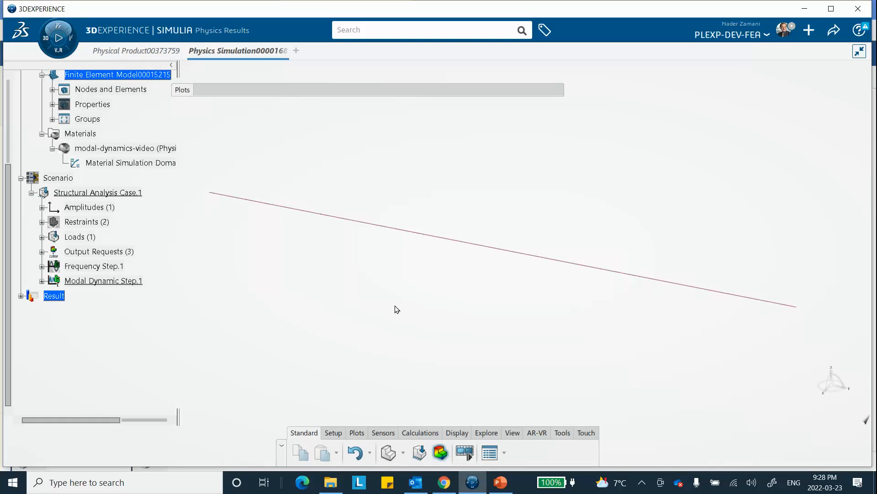
Step: Start an X-Y Plot from History with UT, Translations as its variable
{"action": "left_click", "coordinate": [357, 433]}
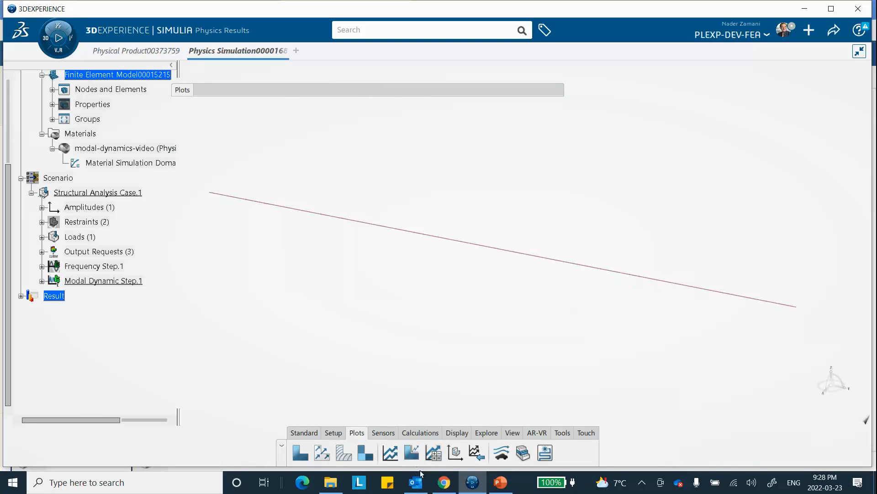
{"action": "left_click", "coordinate": [391, 454]}
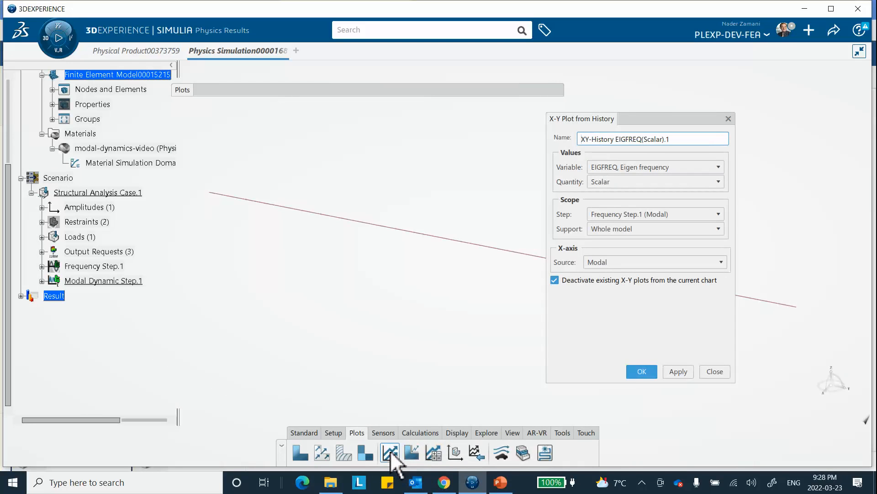
{"action": "left_click", "coordinate": [621, 171]}
{"action": "scroll", "coordinate": [622, 242], "scroll_direction": "down", "scroll_amount": 2}
{"action": "scroll", "coordinate": [620, 256], "scroll_direction": "up", "scroll_amount": 1}
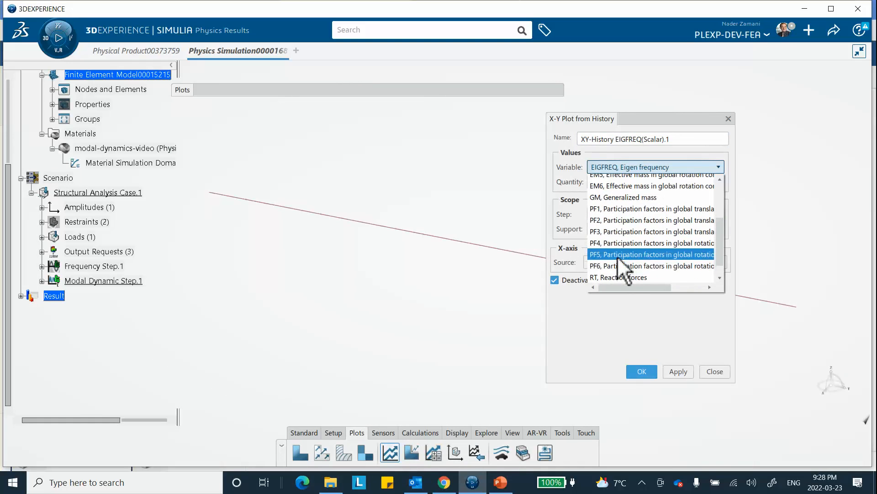
{"action": "scroll", "coordinate": [625, 238], "scroll_direction": "up", "scroll_amount": 1}
{"action": "scroll", "coordinate": [624, 238], "scroll_direction": "down", "scroll_amount": 2}
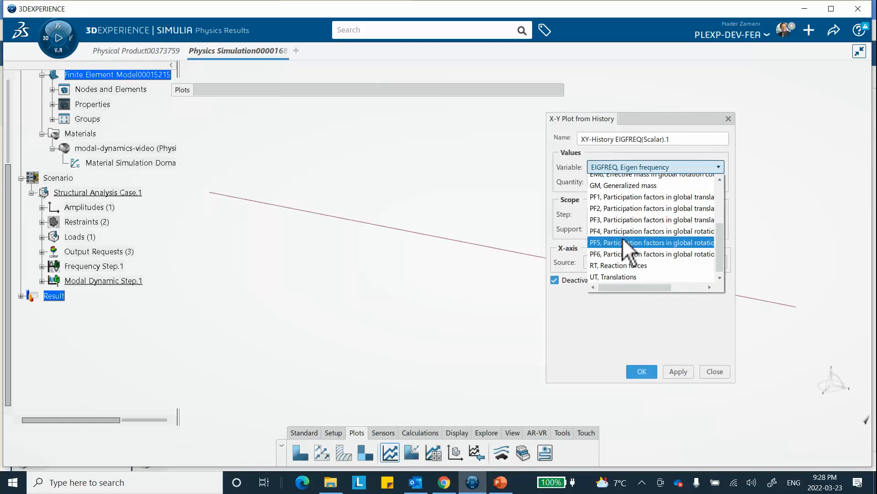
{"action": "left_click", "coordinate": [615, 276]}
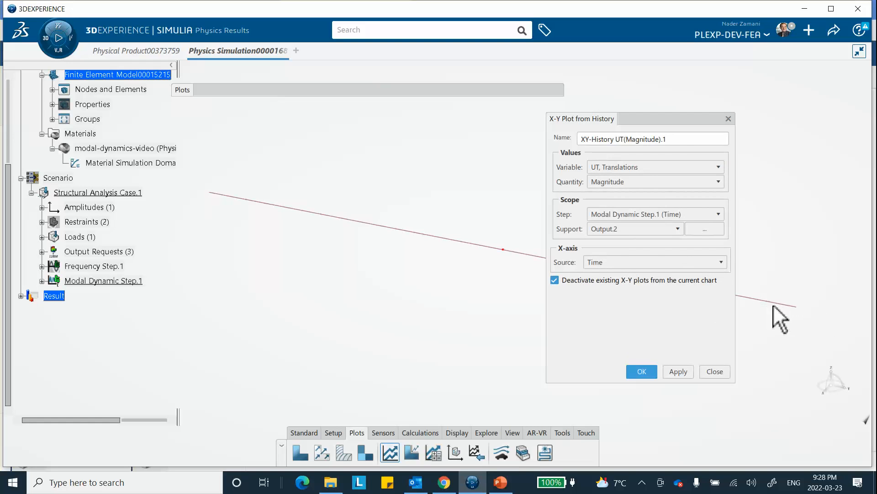
Step: Plot Vector Component 2 of the UT translations for Output.2 over time and enlarge the plot viewer vertically
{"action": "left_click", "coordinate": [636, 182]}
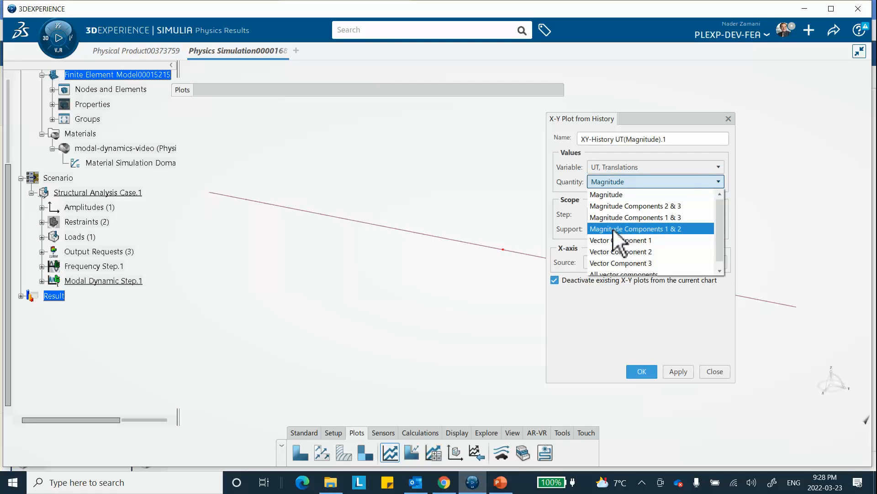
{"action": "left_click", "coordinate": [610, 252]}
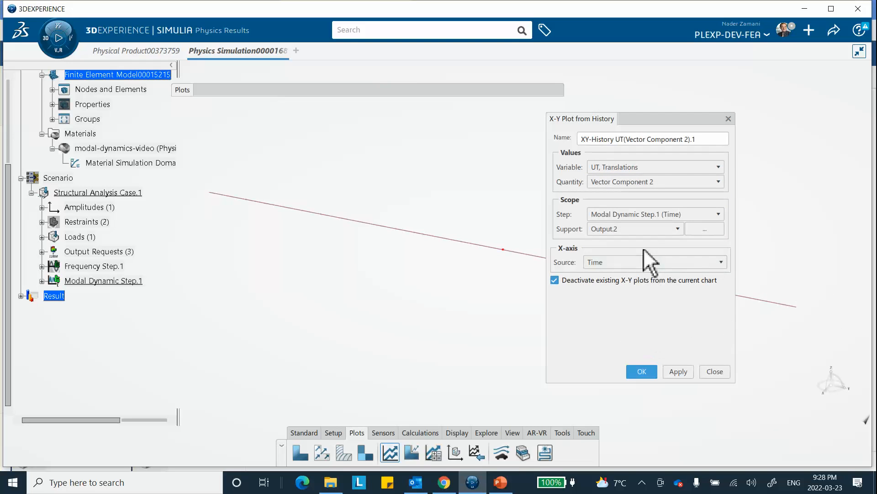
{"action": "left_click", "coordinate": [678, 371]}
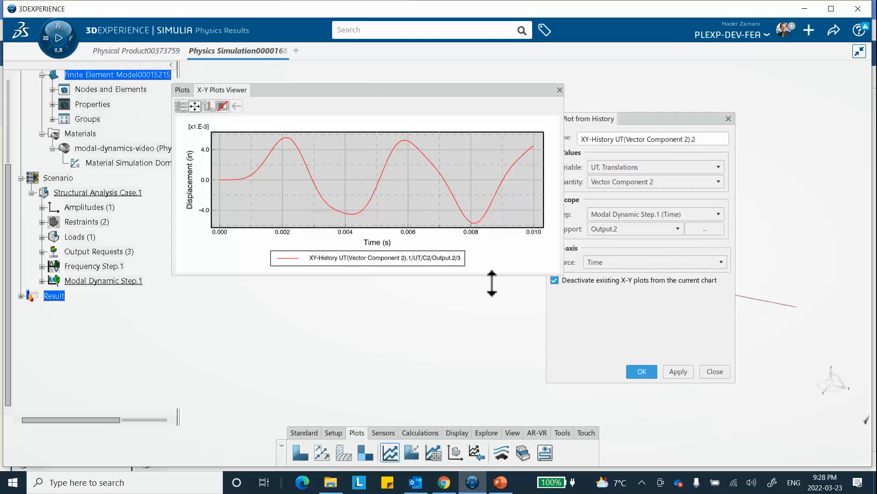
{"action": "left_click_drag", "start_coordinate": [491, 284], "coordinate": [484, 362]}
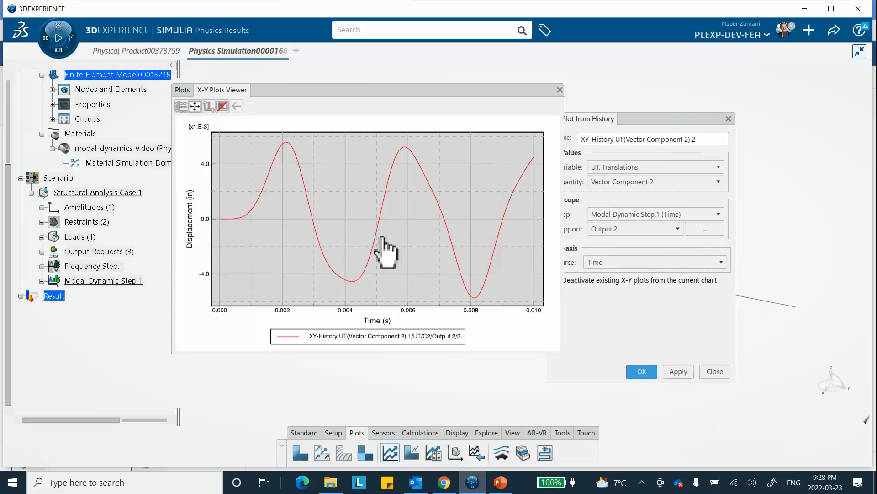
Step: Switch to PowerPoint, compare the displacement curve with the Comparison with Logan slide, and return to 3DEXPERIENCE
{"action": "left_click", "coordinate": [500, 482]}
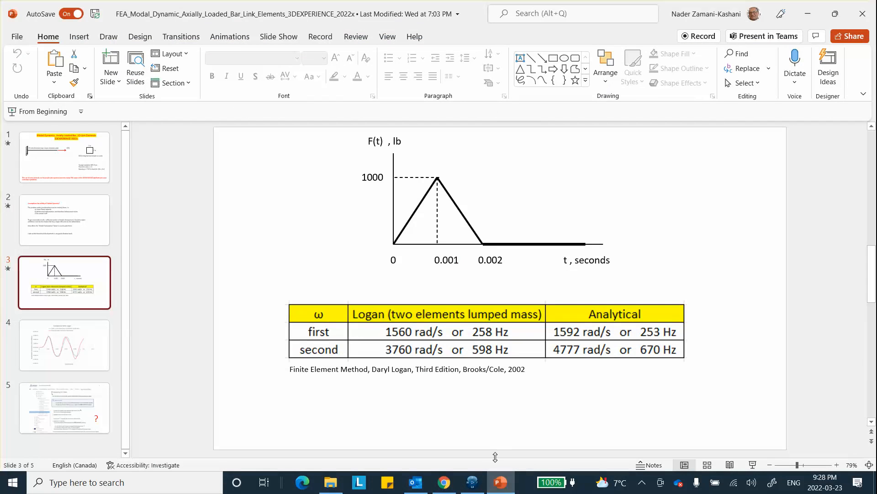
{"action": "scroll", "coordinate": [263, 302], "scroll_direction": "down", "scroll_amount": 1}
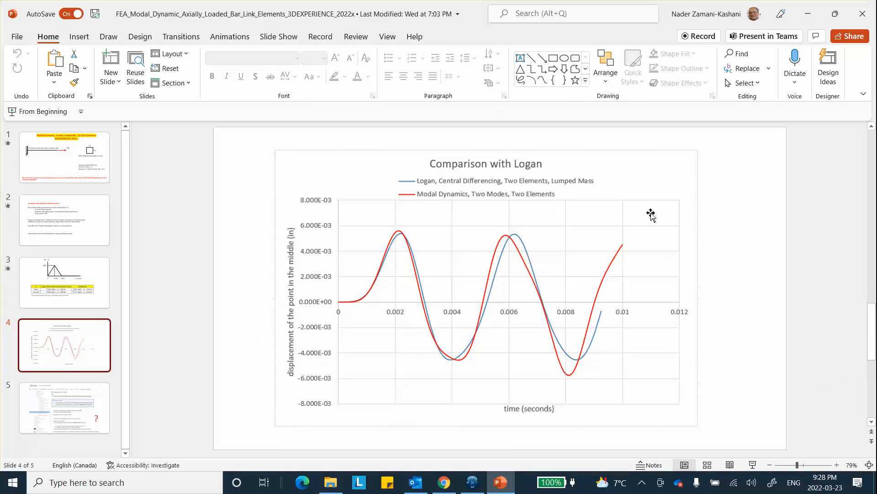
{"action": "left_click", "coordinate": [807, 14]}
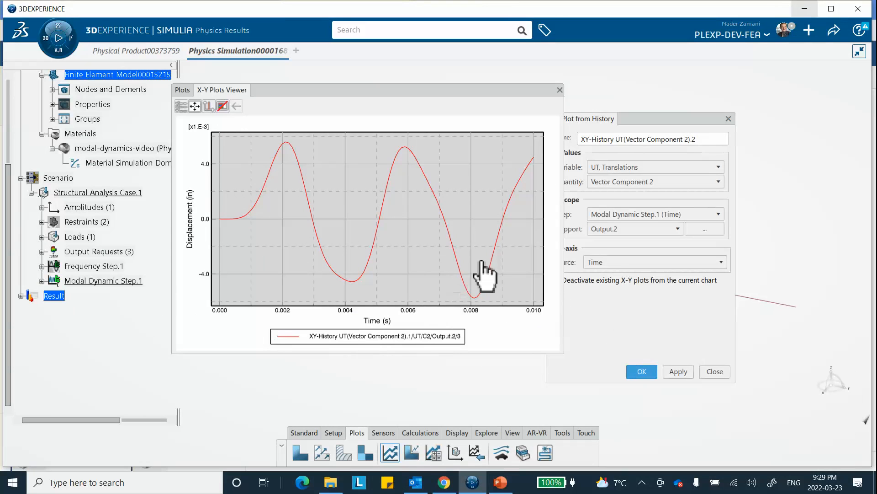
Step: Plot Vector Component 2 of RT, Reaction forces for Output.3 over time in Modal Dynamic Step.1
{"action": "left_click", "coordinate": [713, 168]}
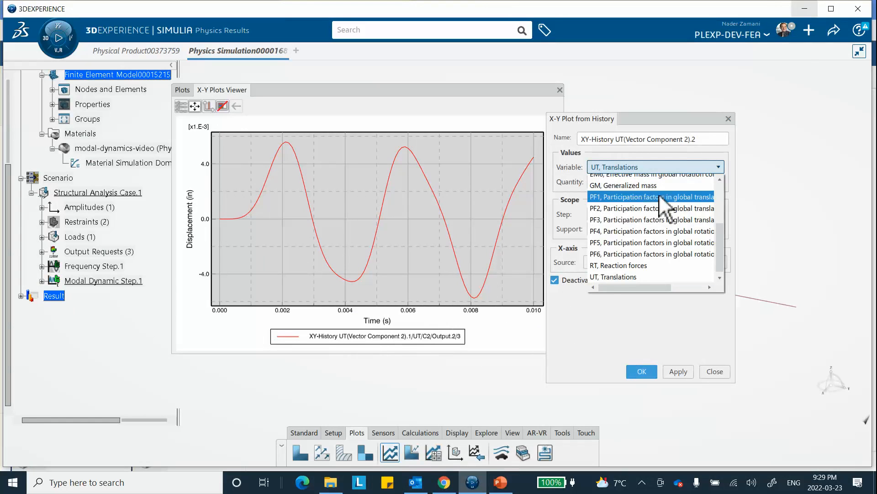
{"action": "left_click", "coordinate": [621, 266]}
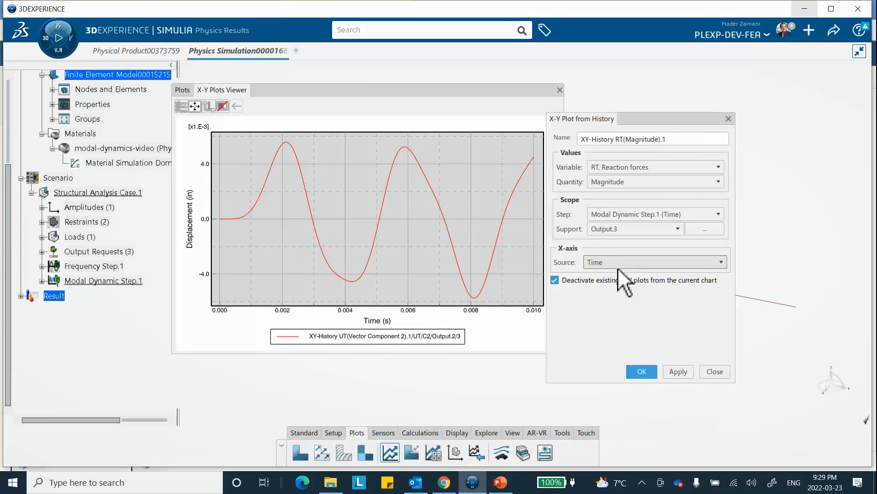
{"action": "left_click", "coordinate": [715, 182]}
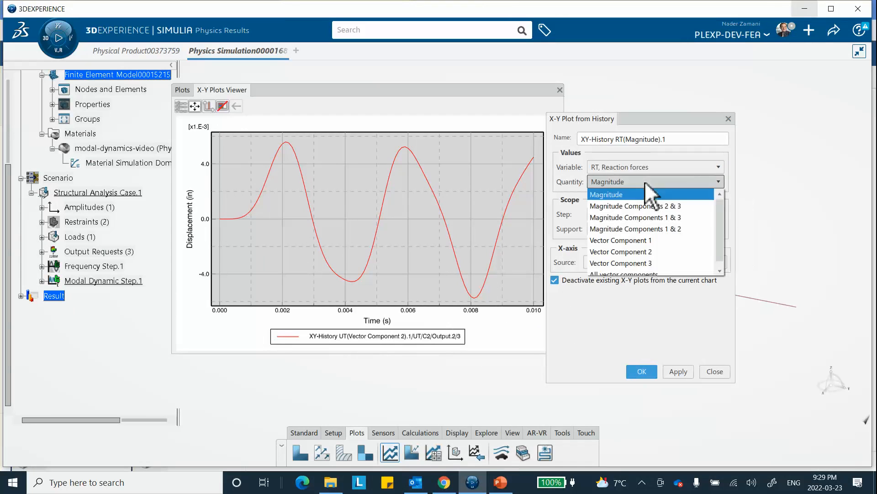
{"action": "left_click", "coordinate": [639, 252]}
{"action": "left_click", "coordinate": [676, 371]}
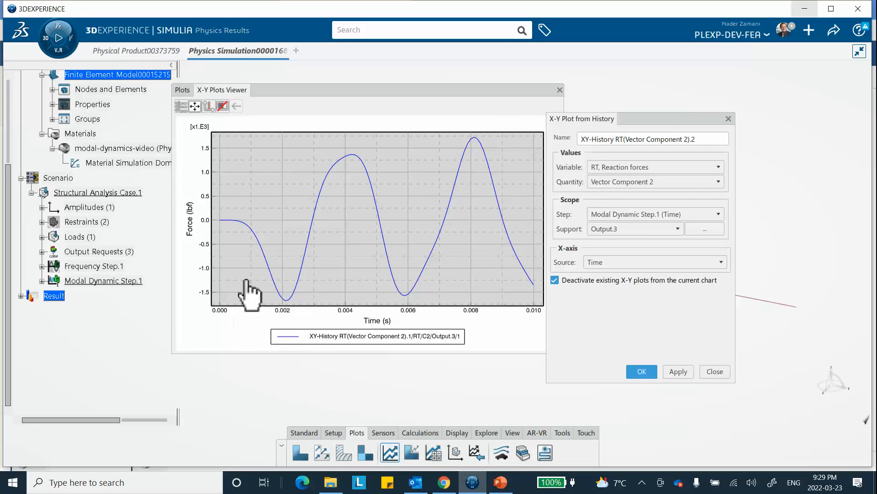
Step: Switch to PowerPoint, review the slide with the triangular force history, and return to 3DEXPERIENCE
{"action": "left_click", "coordinate": [501, 482]}
{"action": "left_click", "coordinate": [73, 278]}
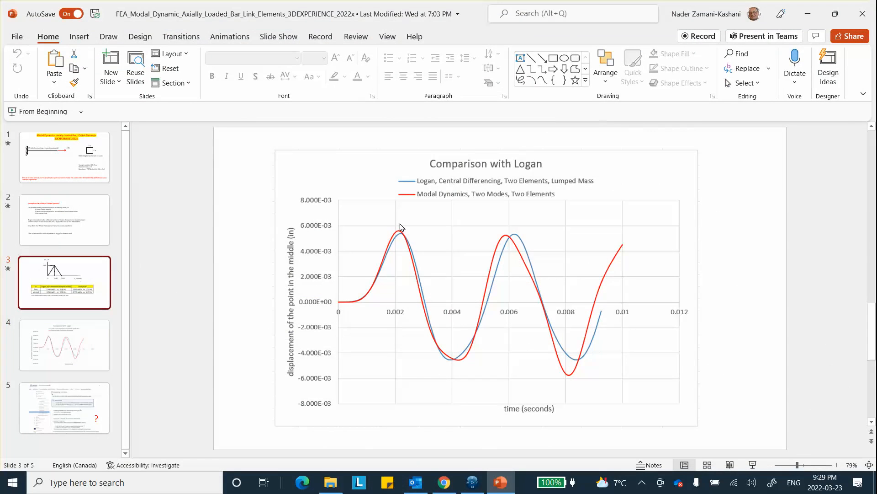
{"action": "left_click", "coordinate": [808, 14]}
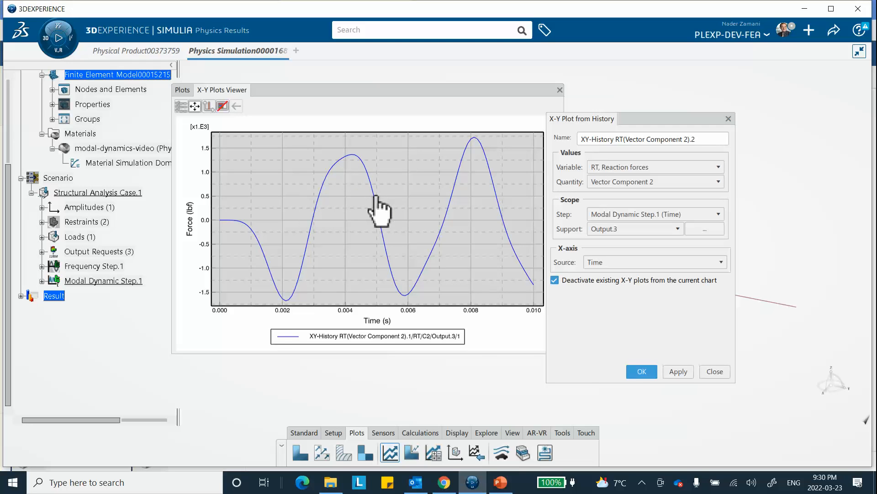
Step: Finish the reaction-force plot definition, close the X-Y plot viewer and collapse the plots window
{"action": "left_click", "coordinate": [644, 372]}
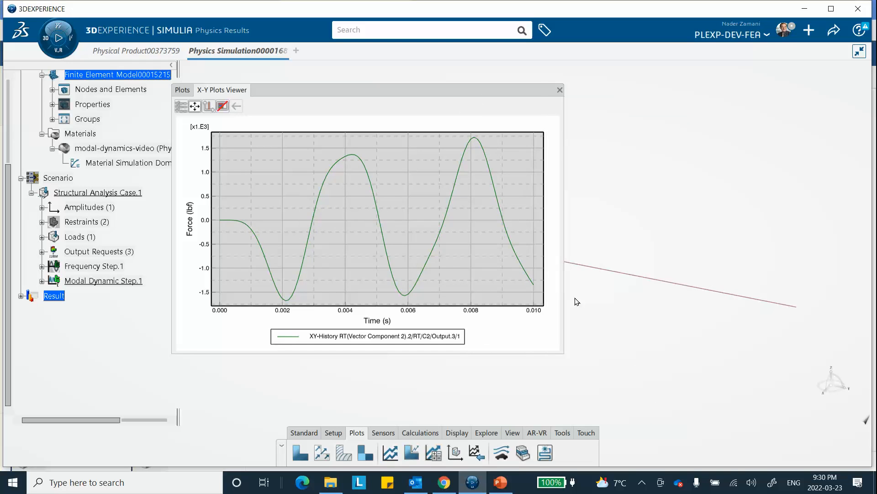
{"action": "left_click", "coordinate": [559, 91]}
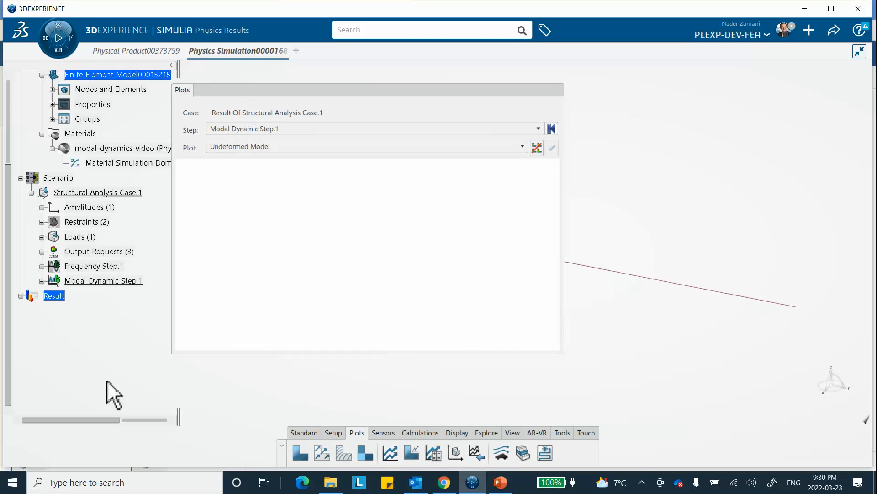
{"action": "left_click", "coordinate": [541, 90]}
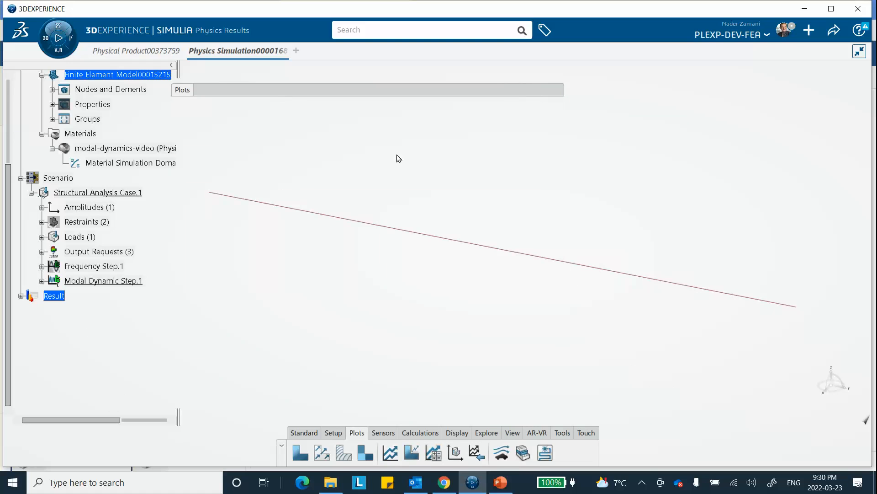
Step: Delete the duplicate plot XY-History RT(Vector Component 2).2 from the results and activate the UT displacement history plot
{"action": "left_click", "coordinate": [21, 297]}
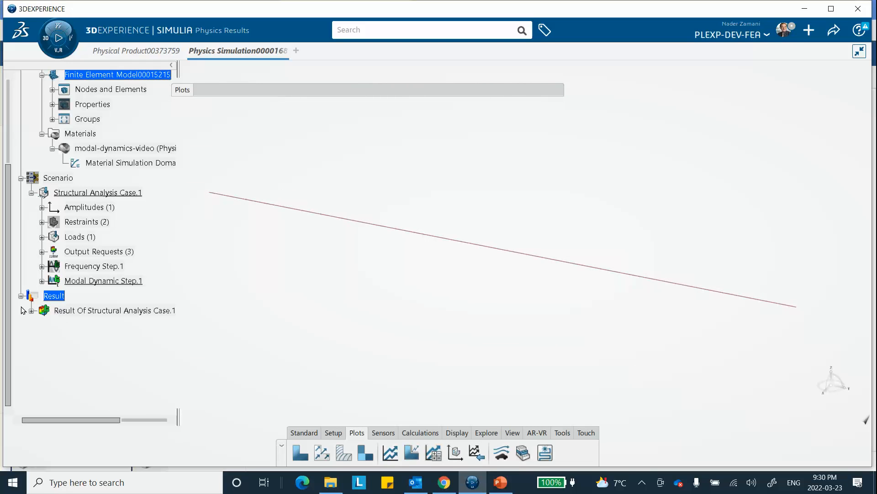
{"action": "left_click", "coordinate": [31, 311]}
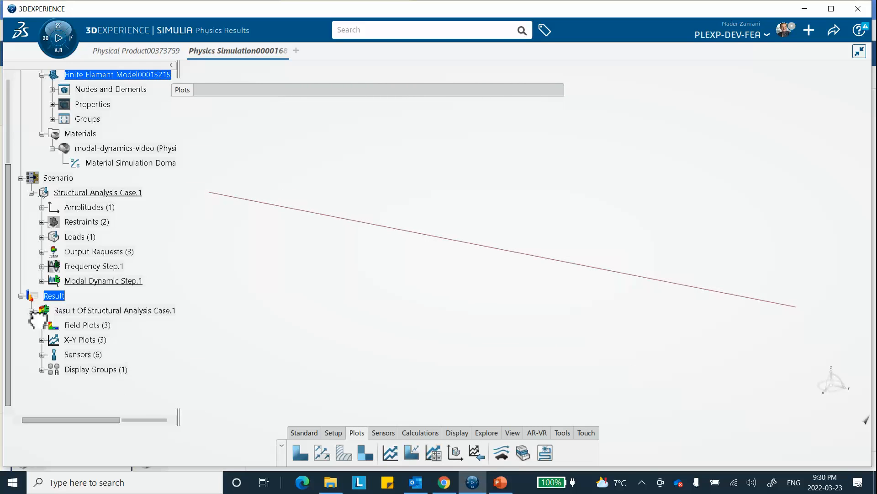
{"action": "left_click", "coordinate": [41, 340]}
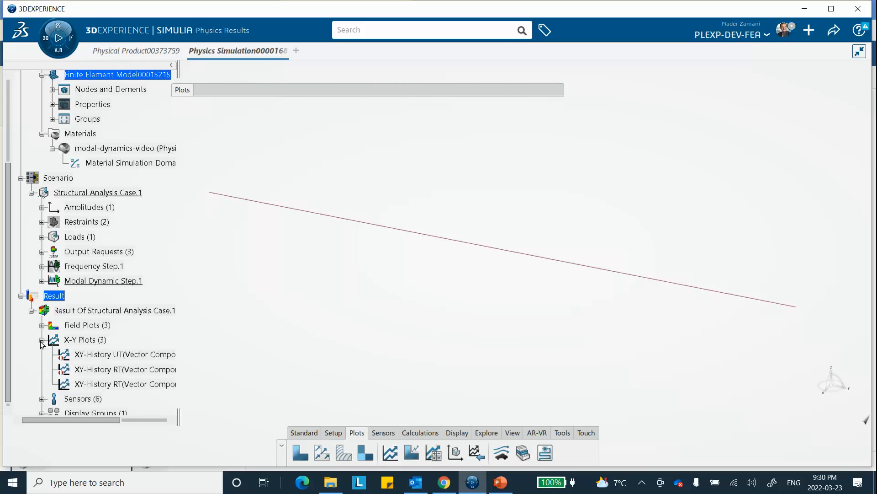
{"action": "right_click", "coordinate": [157, 385]}
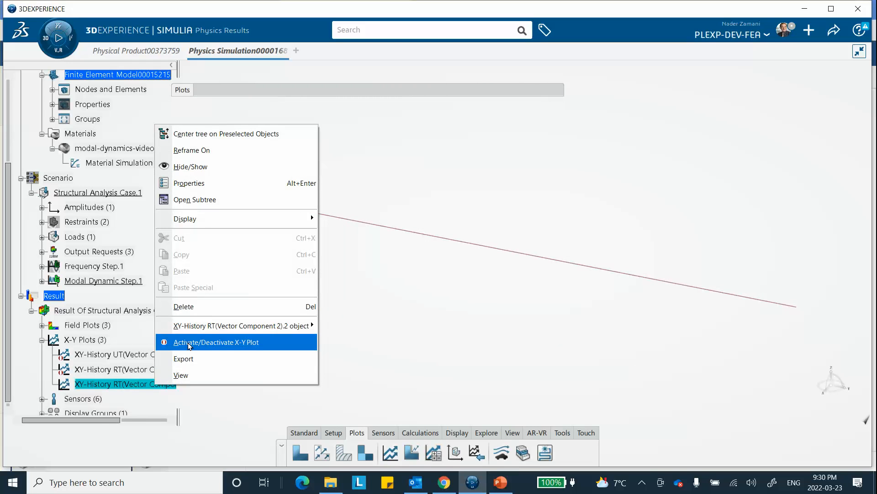
{"action": "left_click", "coordinate": [275, 306]}
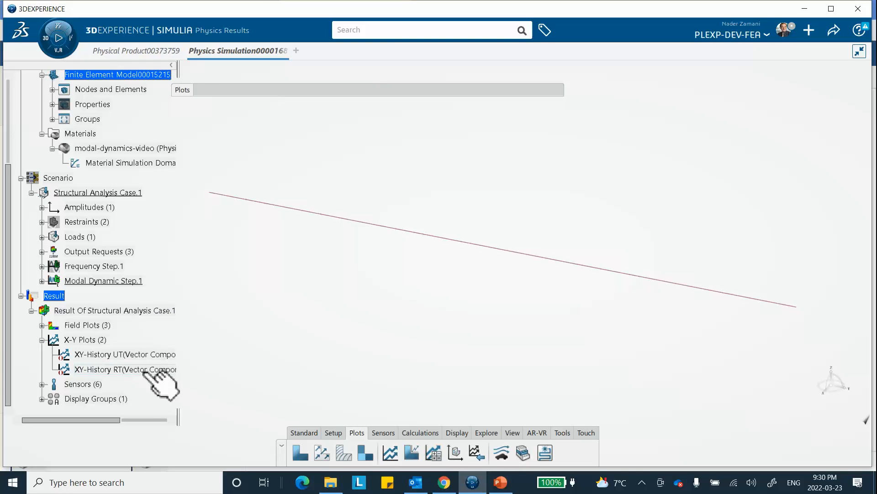
{"action": "right_click", "coordinate": [141, 355]}
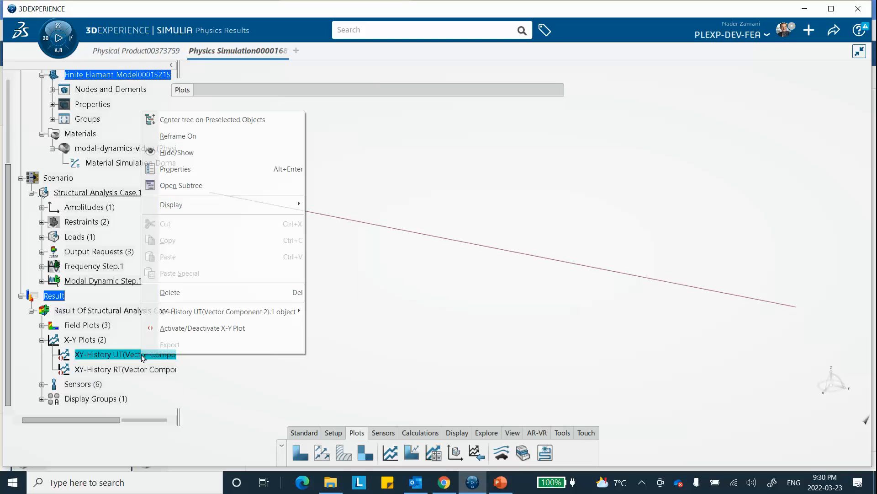
{"action": "left_click", "coordinate": [175, 338]}
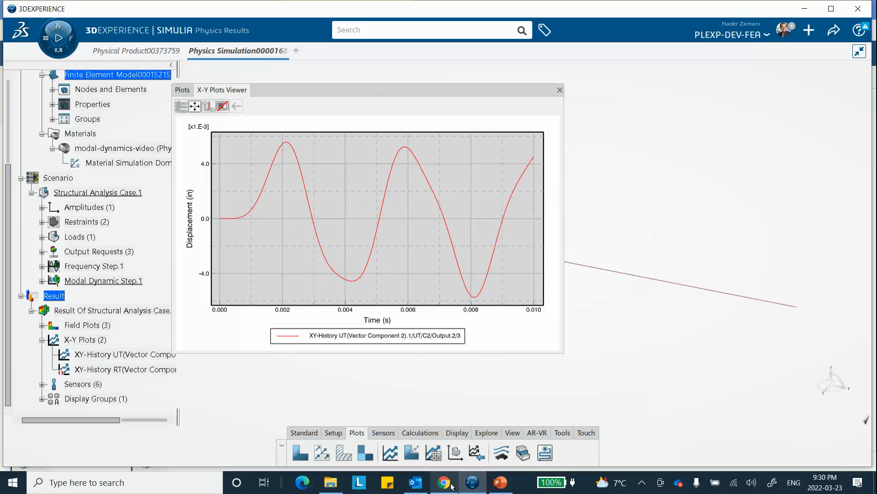
Step: Switch to PowerPoint, review the Comparison with Logan and Importing X-Y Plots slides, and return to 3DEXPERIENCE
{"action": "left_click", "coordinate": [500, 482]}
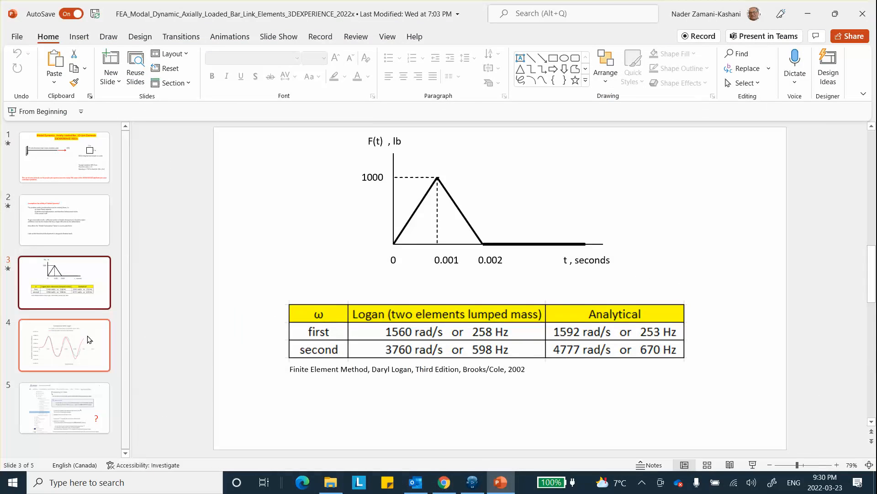
{"action": "left_click", "coordinate": [76, 348]}
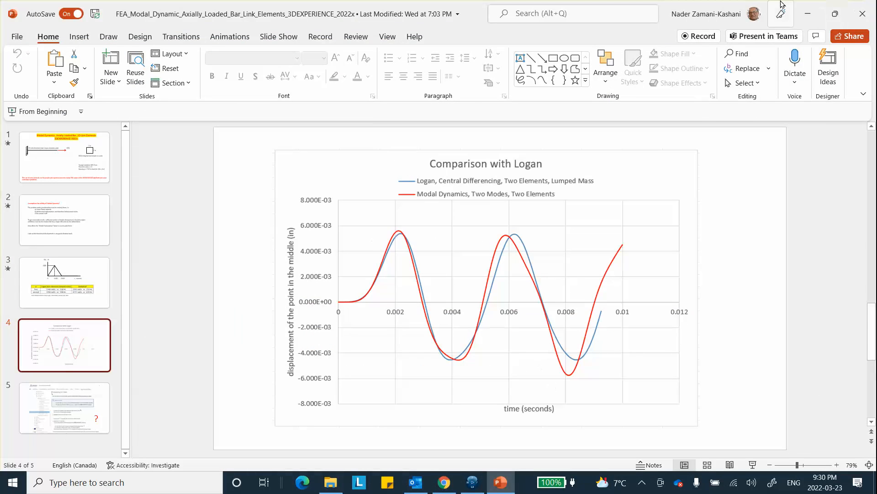
{"action": "left_click", "coordinate": [96, 410]}
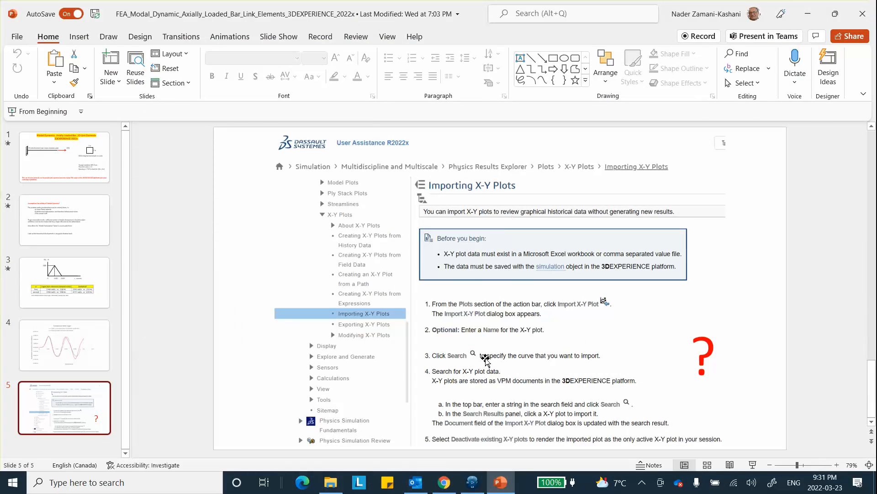
{"action": "left_click", "coordinate": [473, 482]}
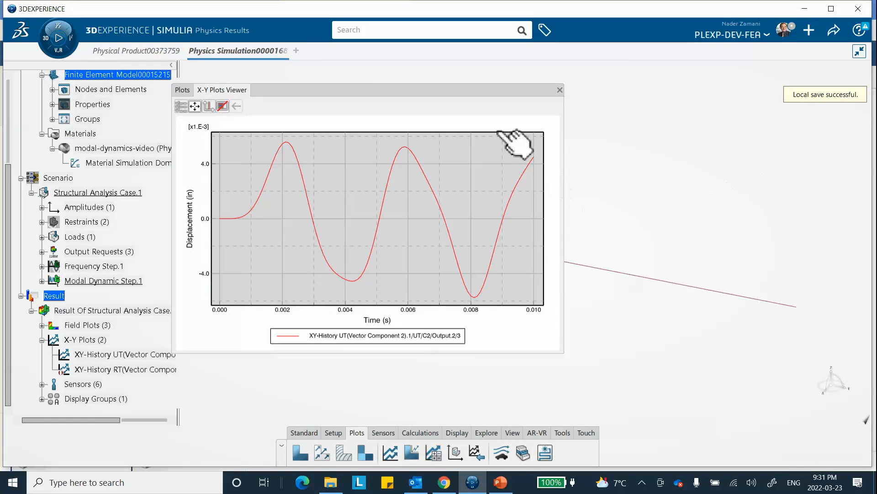
Step: Export the UT displacement history curve as an Excel Workbook (*.xlsx), keeping the proposed document name
{"action": "left_click_drag", "start_coordinate": [502, 92], "coordinate": [559, 83]}
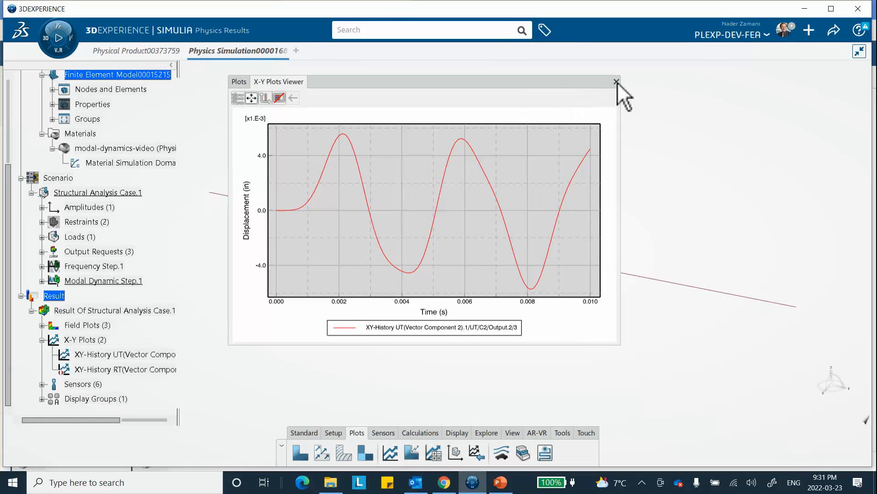
{"action": "right_click", "coordinate": [121, 357]}
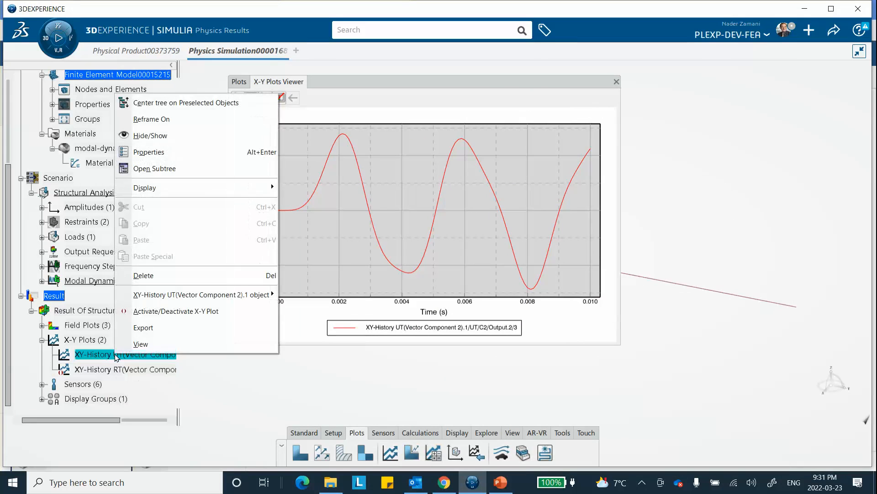
{"action": "left_click", "coordinate": [143, 328]}
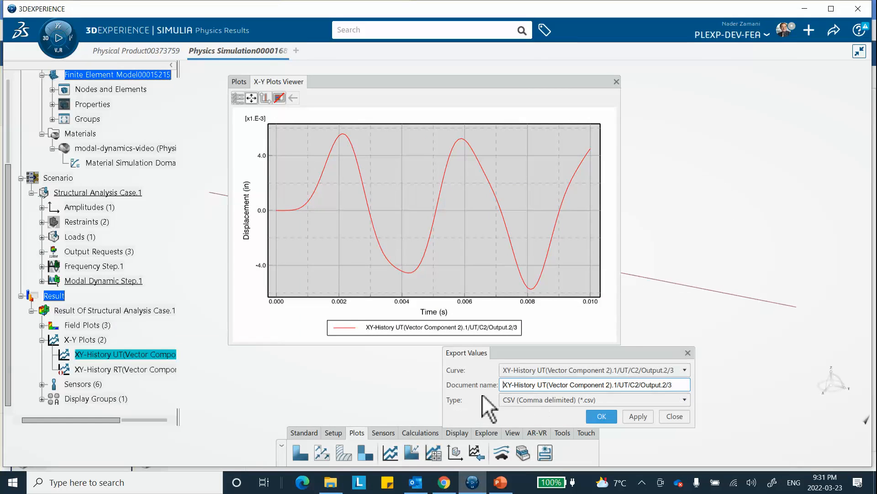
{"action": "left_click", "coordinate": [544, 400]}
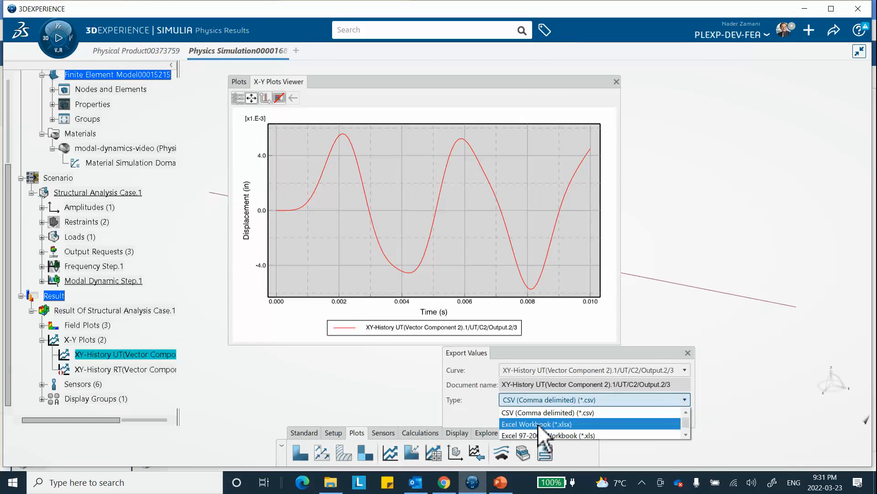
{"action": "left_click", "coordinate": [536, 425]}
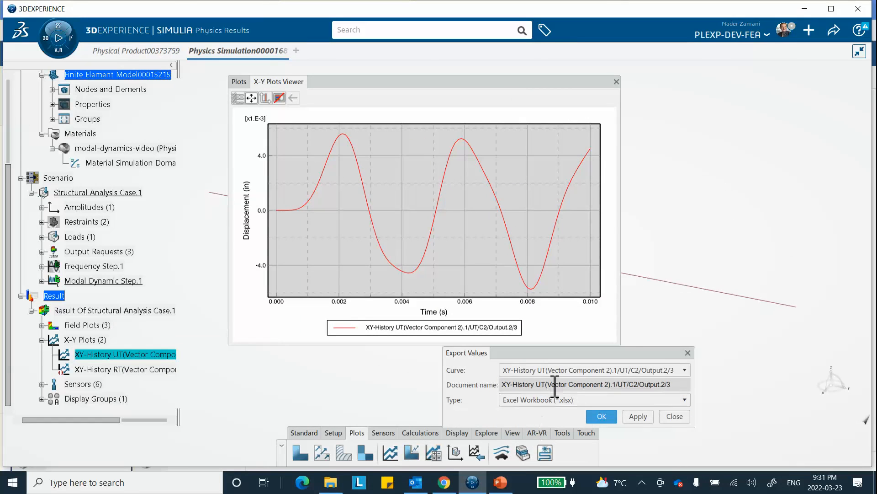
{"action": "left_click", "coordinate": [602, 416]}
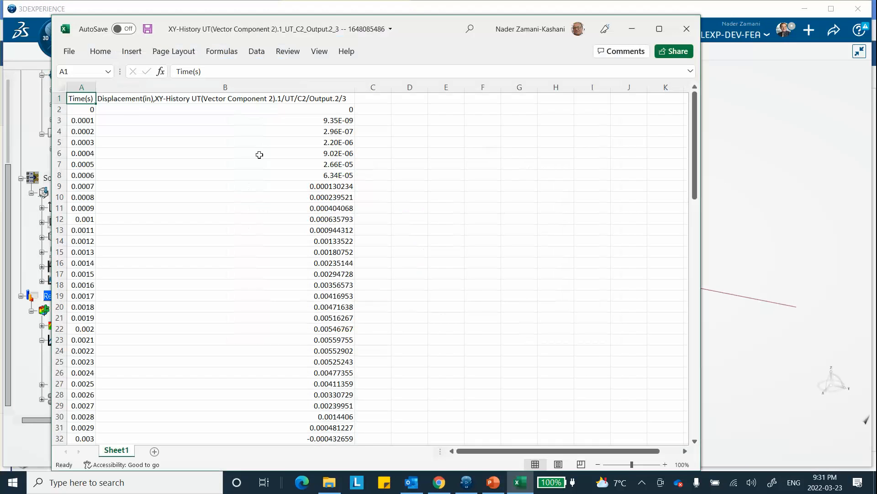
Step: Chart the exported time and displacement data in A2:B102 as a scatter chart with smooth lines and no markers
{"action": "left_click_drag", "start_coordinate": [83, 111], "coordinate": [340, 414]}
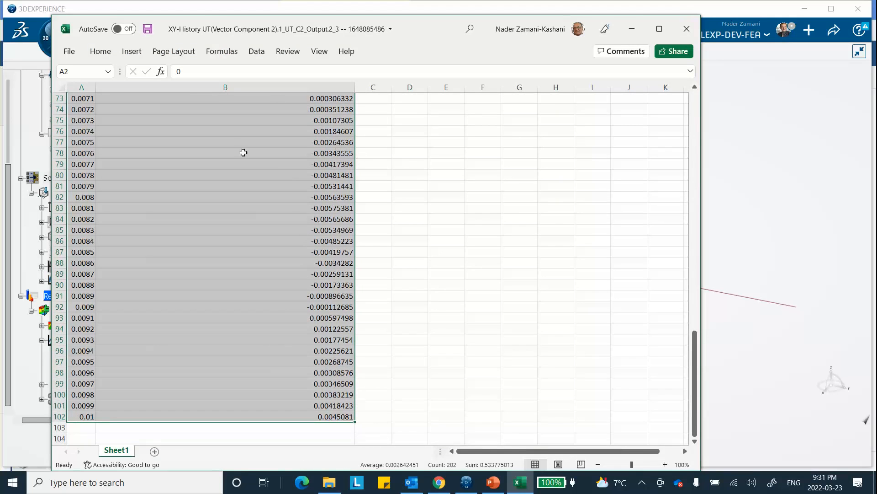
{"action": "left_click", "coordinate": [122, 52]}
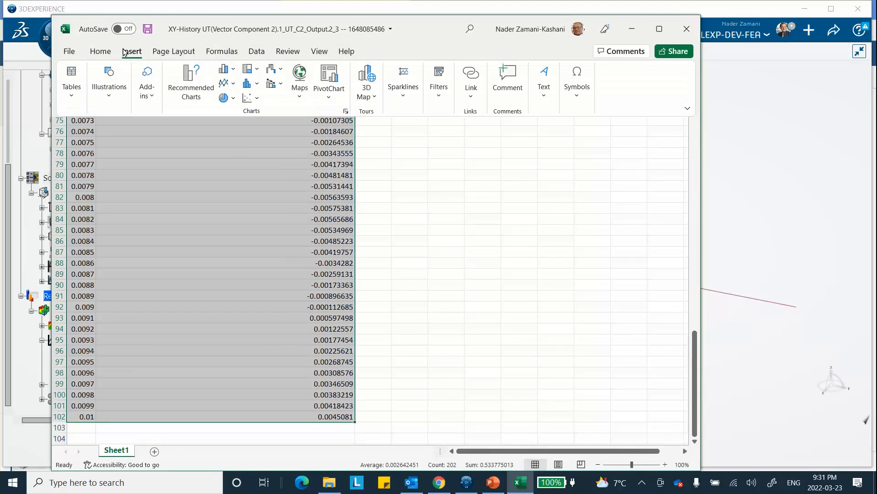
{"action": "left_click", "coordinate": [255, 103]}
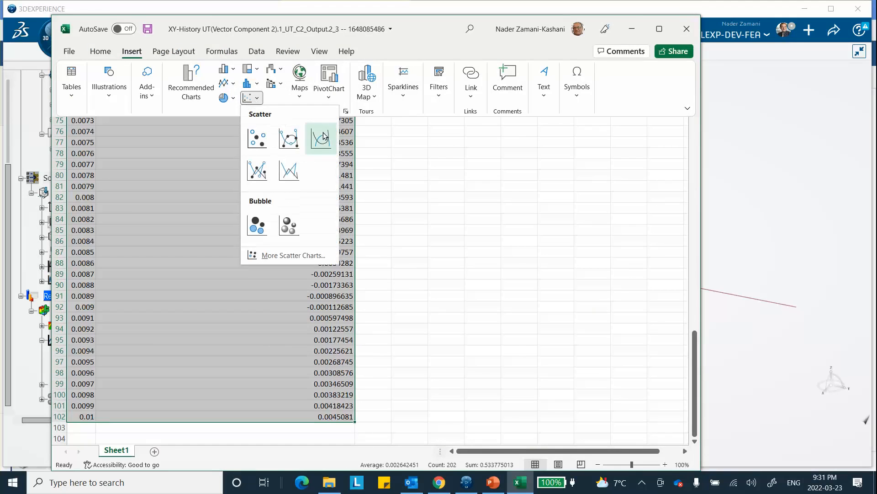
{"action": "left_click", "coordinate": [320, 138]}
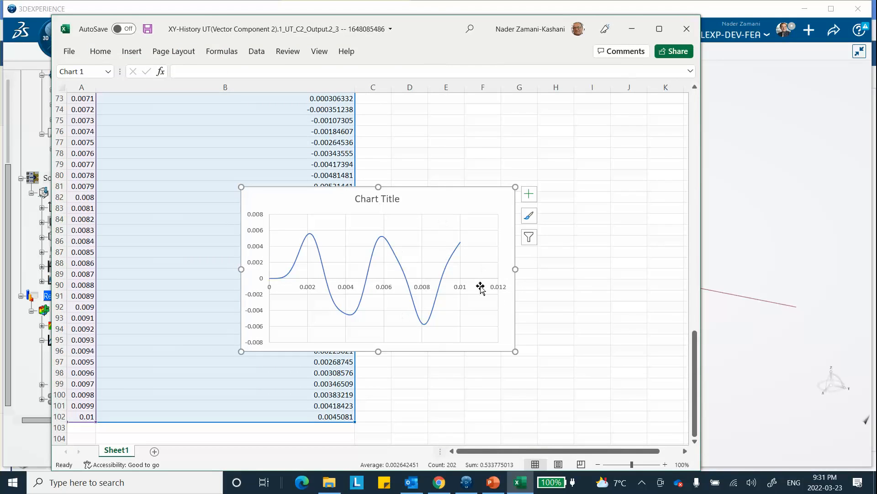
Step: Compare the Excel chart with the UT displacement history plot in 3DEXPERIENCE, and minimize the workbook to return to the simulation
{"action": "left_click", "coordinate": [468, 486]}
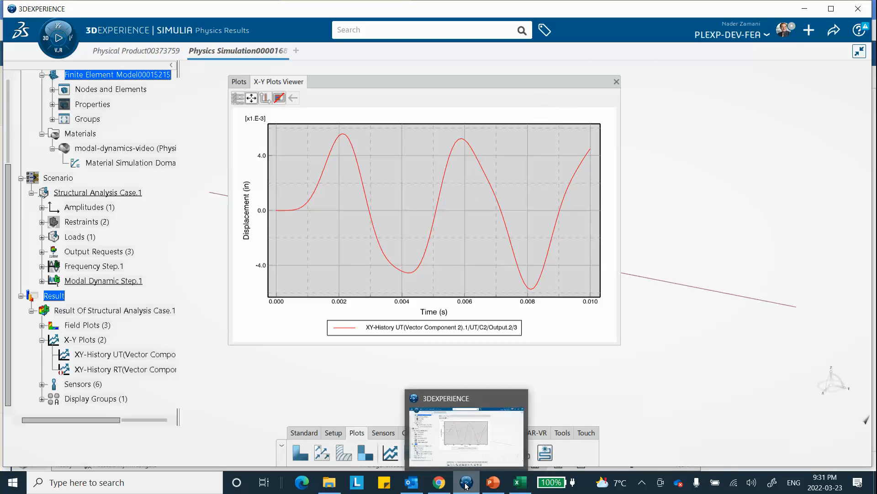
{"action": "left_click", "coordinate": [517, 487]}
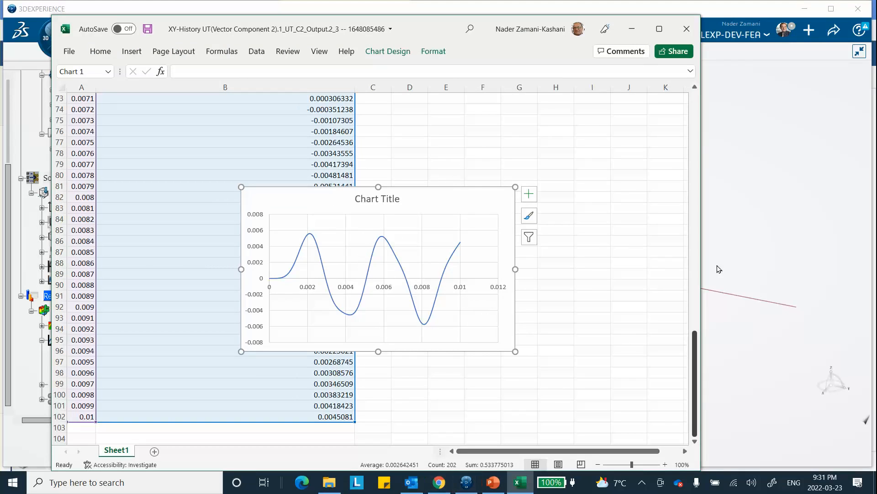
{"action": "mouse_move", "coordinate": [493, 484]}
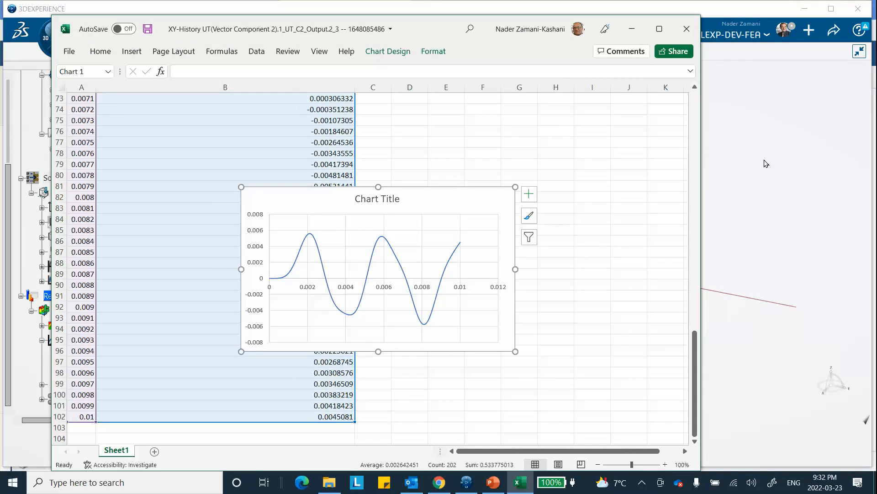
{"action": "left_click", "coordinate": [632, 28]}
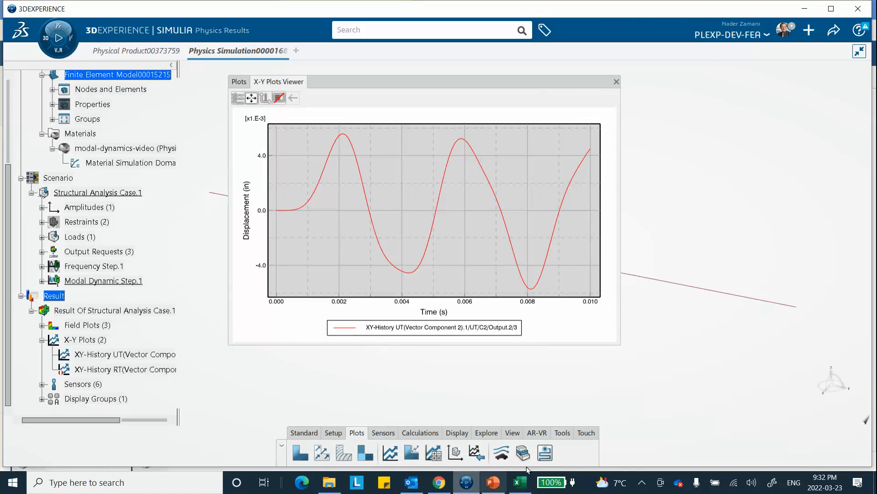
{"action": "left_click", "coordinate": [642, 483]}
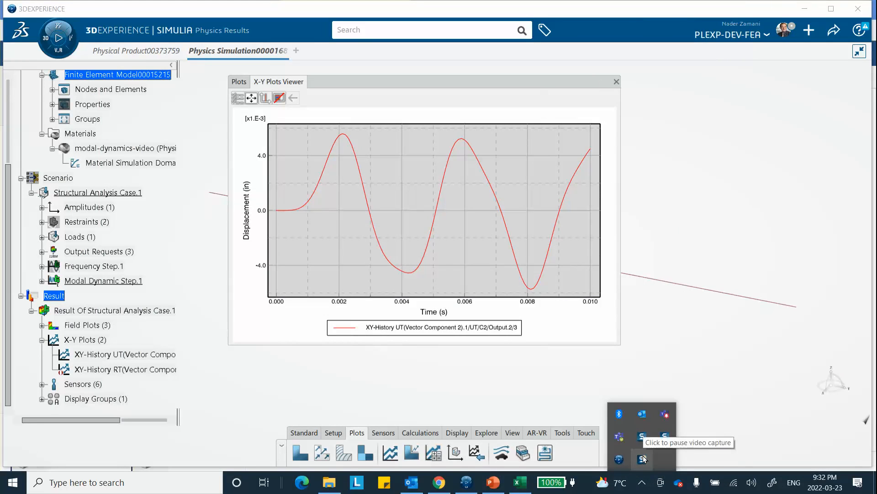